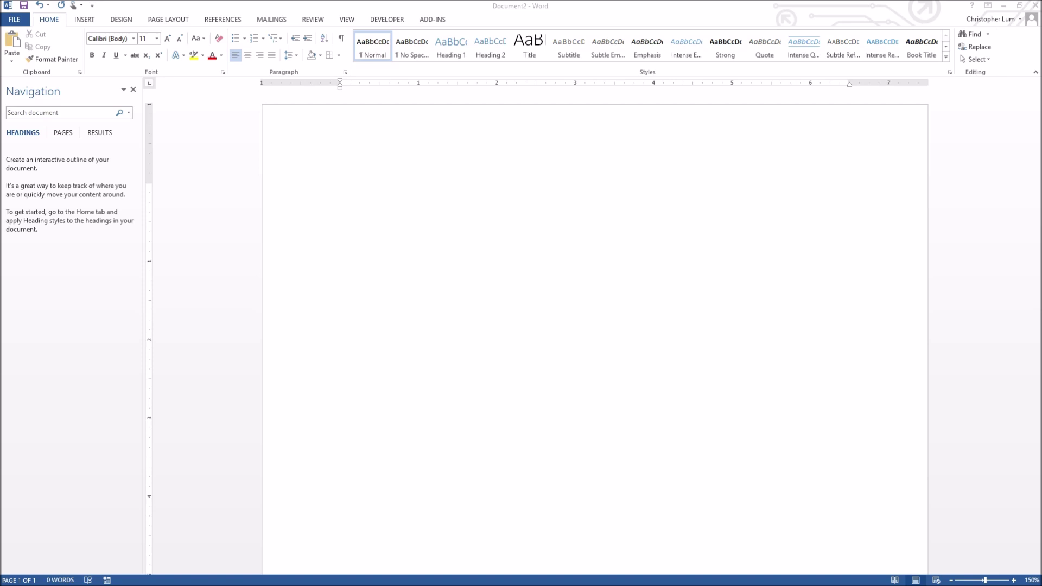
Enter the section titles Introduction, Nomenclature and Glossary, Procedure and Results, each separated by an empty paragraph
{"action": "left_click", "coordinate": [607, 144]}
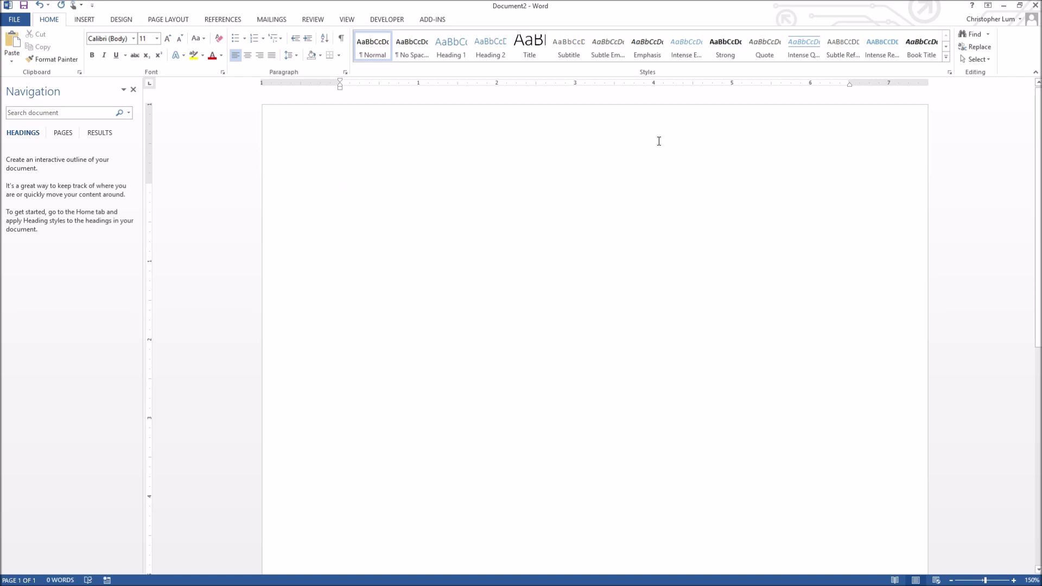
{"action": "type", "text": "Introducti"}
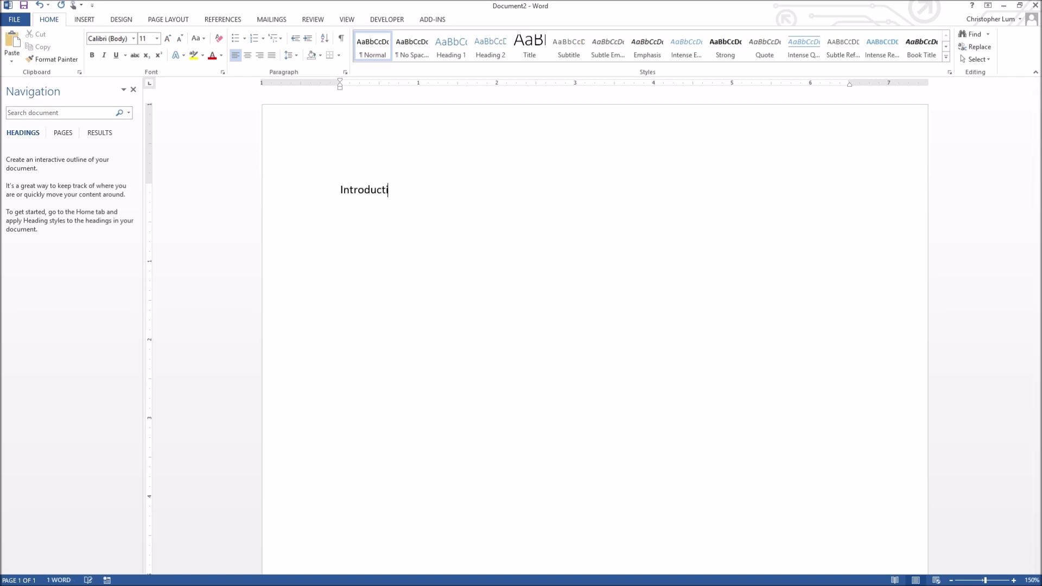
{"action": "type", "text": "on "}
{"action": "type", "text": "Nomenclature and"}
{"action": "type", "text": " Glossar"}
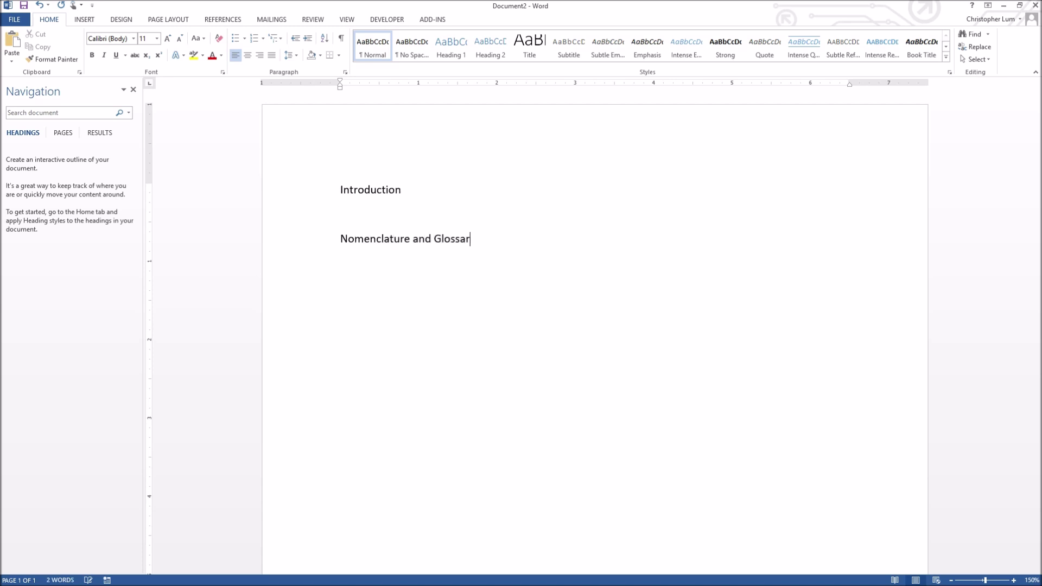
{"action": "type", "text": "y Procedure"}
{"action": "key", "text": "Return"}
{"action": "type", "text": "Resultls"}
{"action": "key", "text": "BackSpace"}
{"action": "key", "text": "BackSpace"}
{"action": "type", "text": "s"}
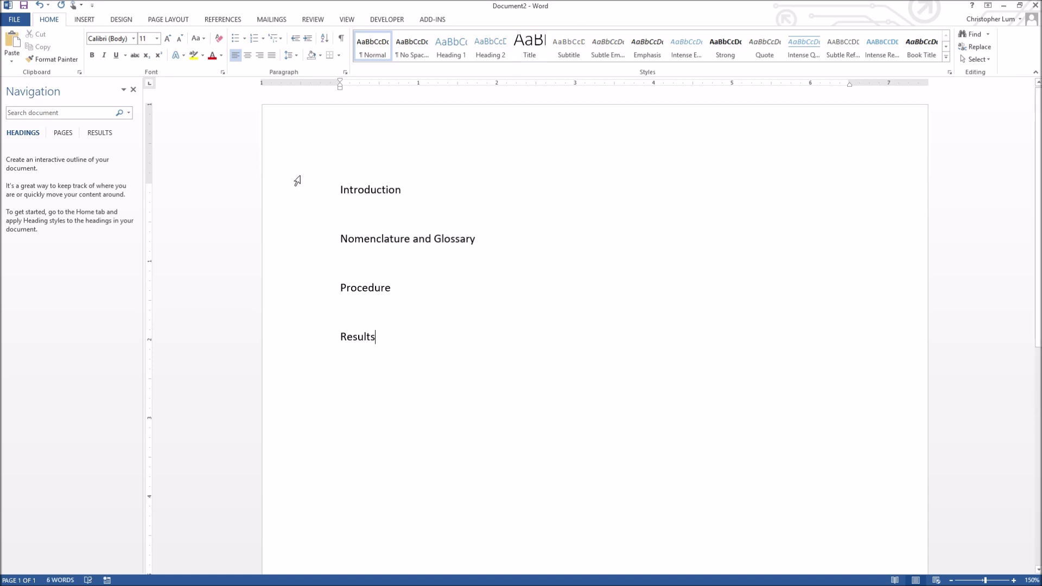
Apply the Heading 1 style to the Introduction, Nomenclature and Glossary, Procedure and Results titles
{"action": "left_click", "coordinate": [292, 193]}
{"action": "left_click", "coordinate": [462, 48]}
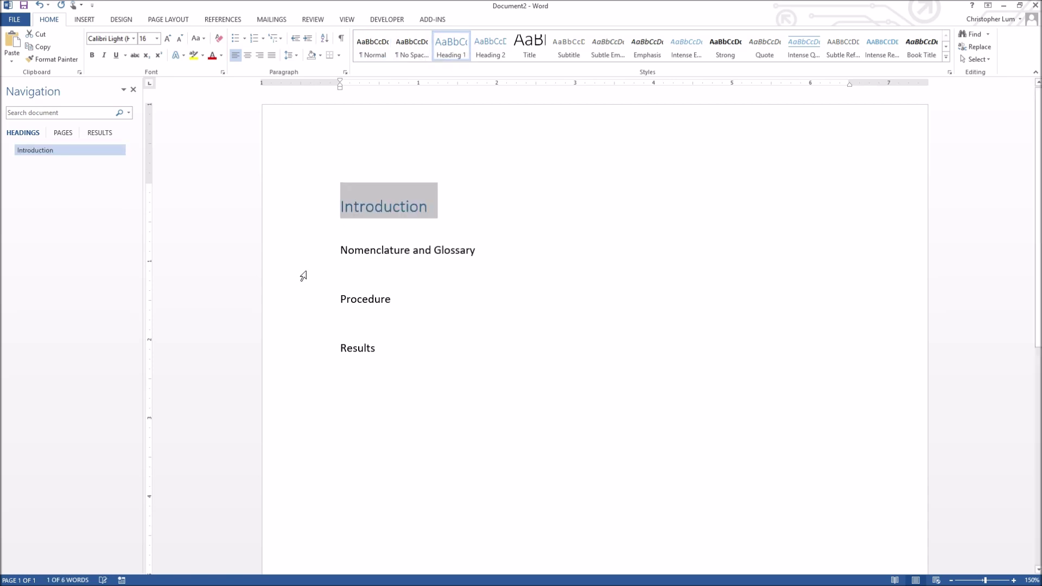
{"action": "left_click", "coordinate": [313, 251]}
{"action": "left_click", "coordinate": [451, 51]}
{"action": "left_click", "coordinate": [304, 307]}
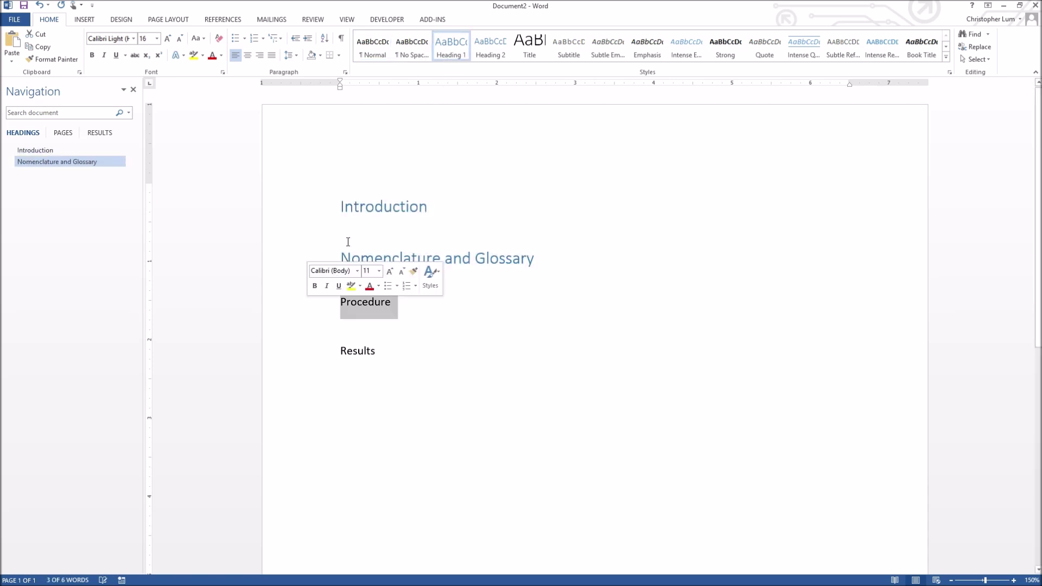
{"action": "left_click", "coordinate": [451, 52]}
{"action": "left_click", "coordinate": [309, 355]}
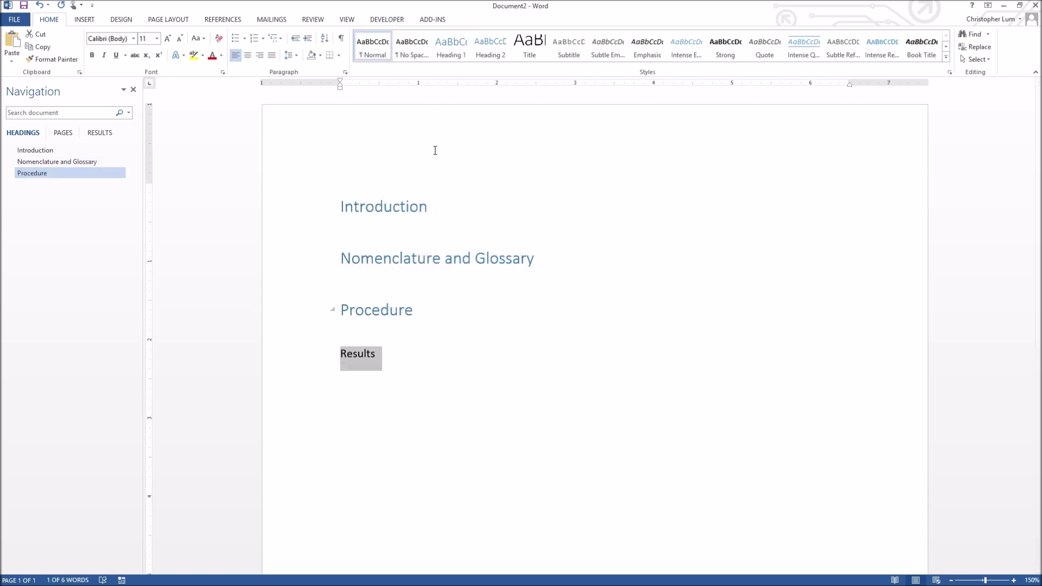
{"action": "left_click", "coordinate": [450, 52]}
Under Introduction, write "This paper describes the development and flight testing of a small, unmanned aerial system or UAS."
{"action": "left_click", "coordinate": [380, 227]}
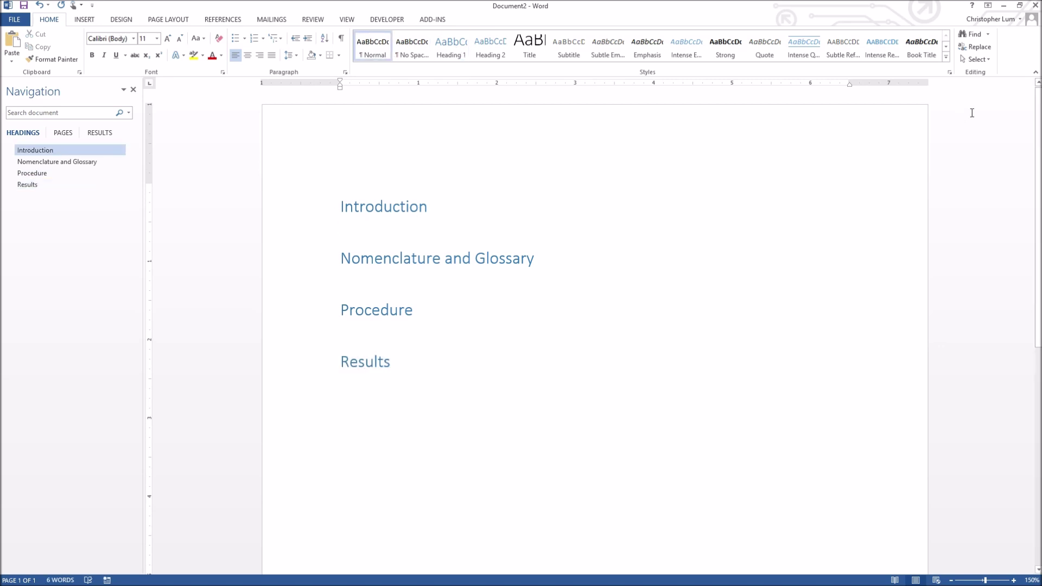
{"action": "type", "text": "This paper d"}
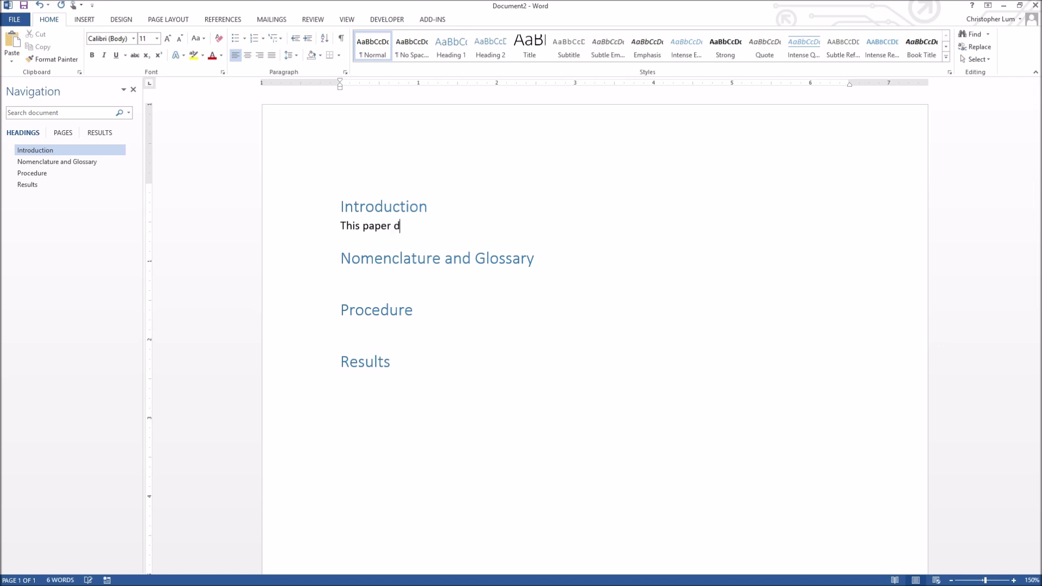
{"action": "type", "text": "escribes tehe devel"}
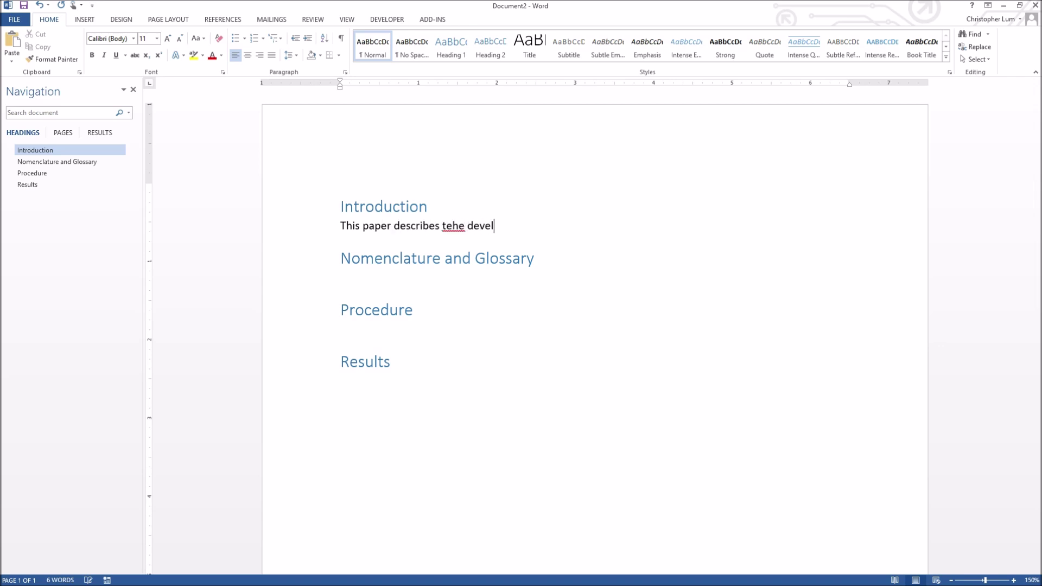
{"action": "type", "text": "opment and flight testing"}
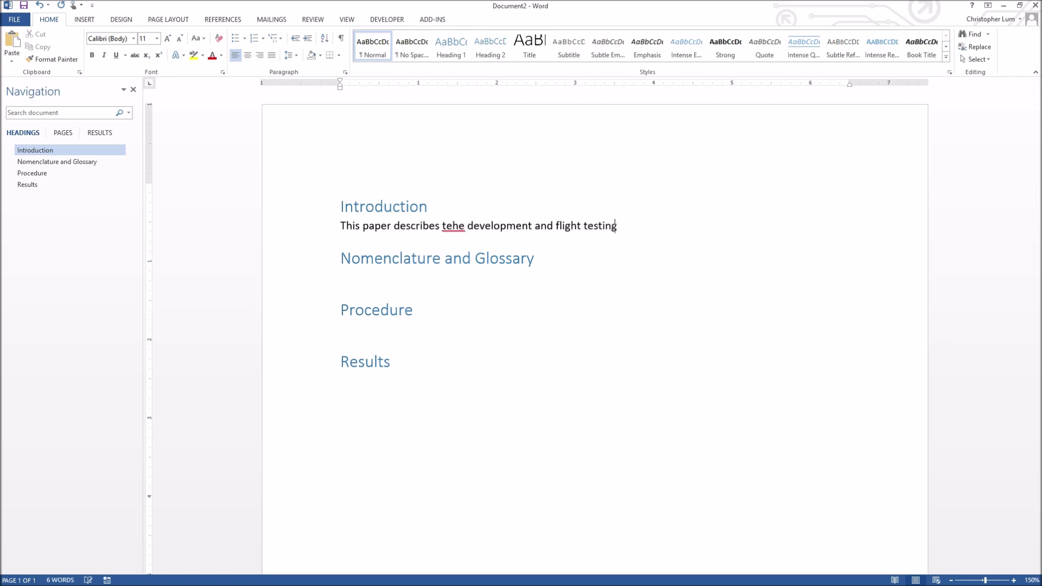
{"action": "type", "text": " of a small, unm"}
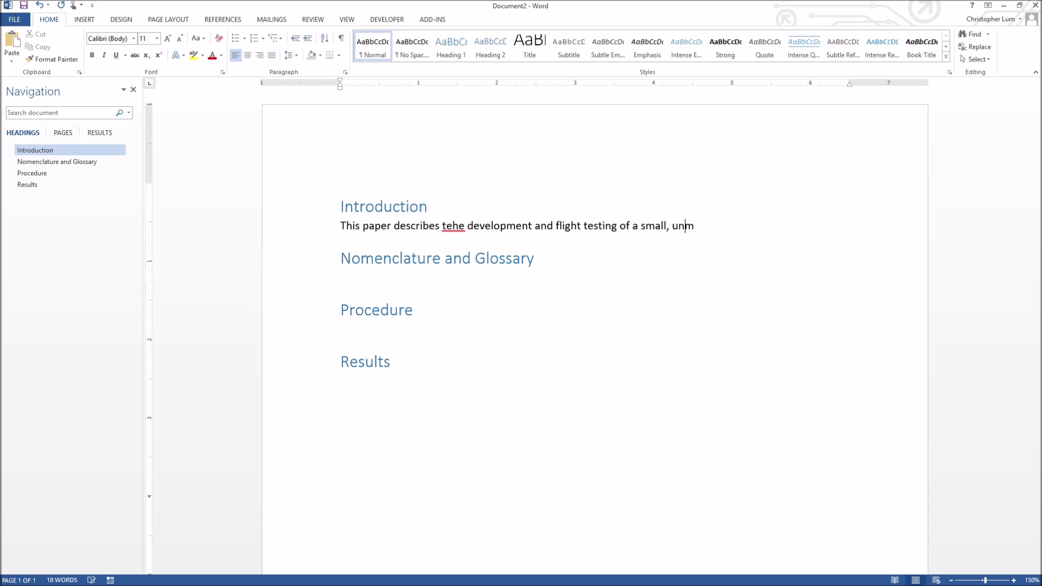
{"action": "type", "text": "anned aerial system"}
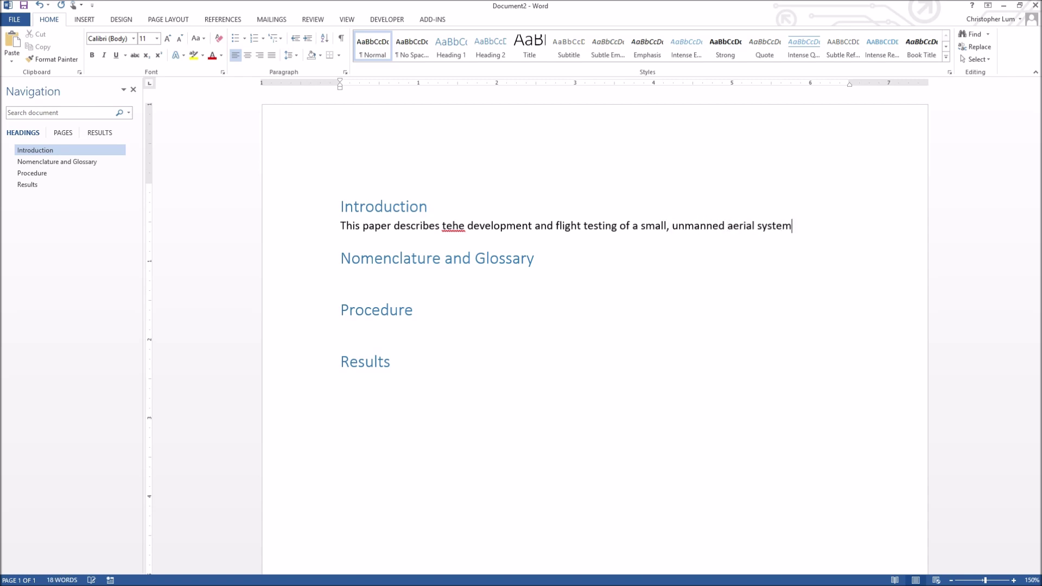
{"action": "type", "text": " or UAS>"}
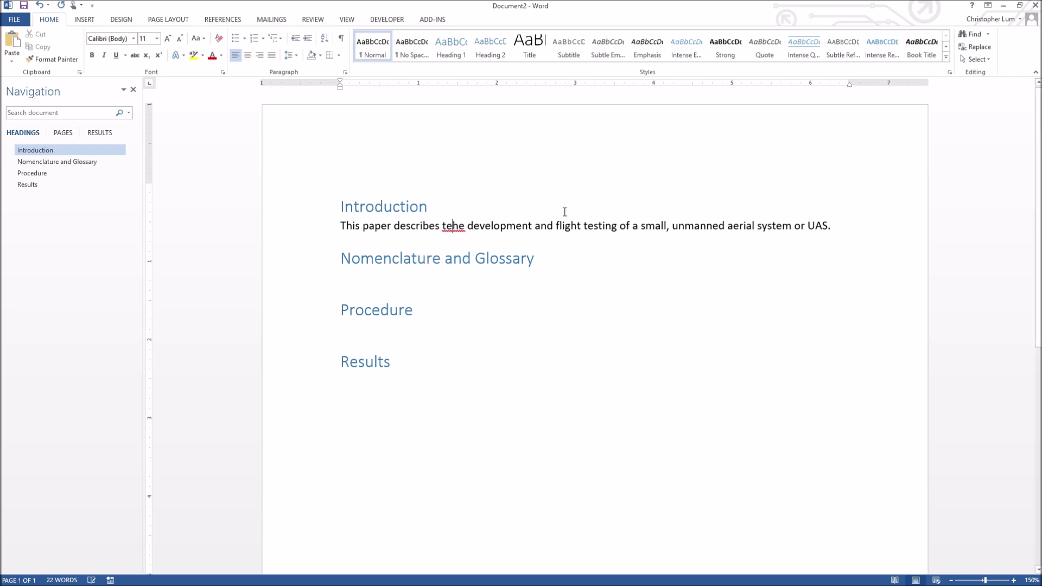
{"action": "key", "text": "BackSpace"}
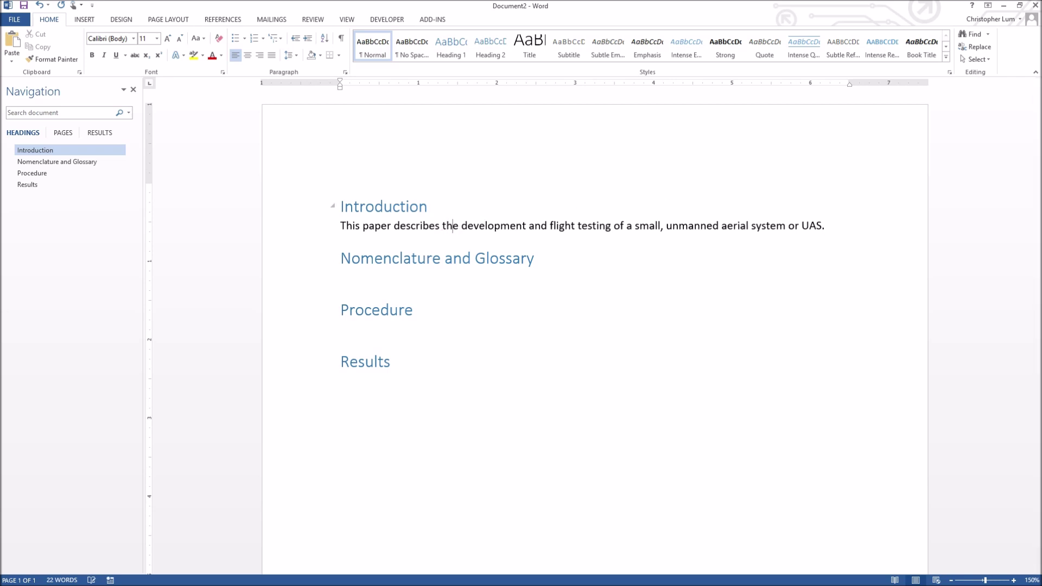
Insert a table of three columns and three rows under Nomenclature and Glossary, with an empty paragraph above it
{"action": "left_click", "coordinate": [449, 258]}
{"action": "key", "text": "Down"}
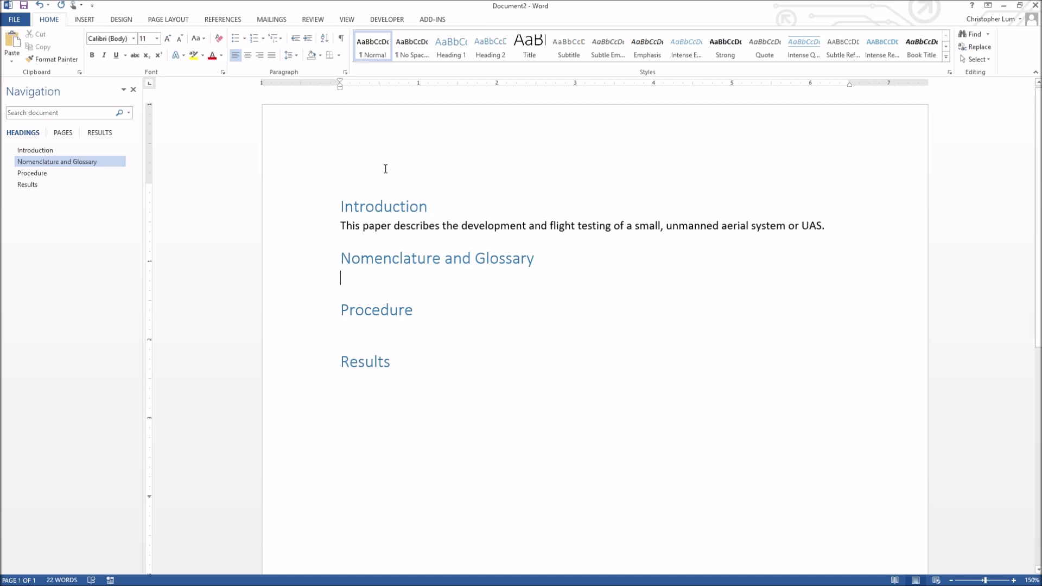
{"action": "left_click", "coordinate": [86, 20]}
{"action": "left_click", "coordinate": [85, 46]}
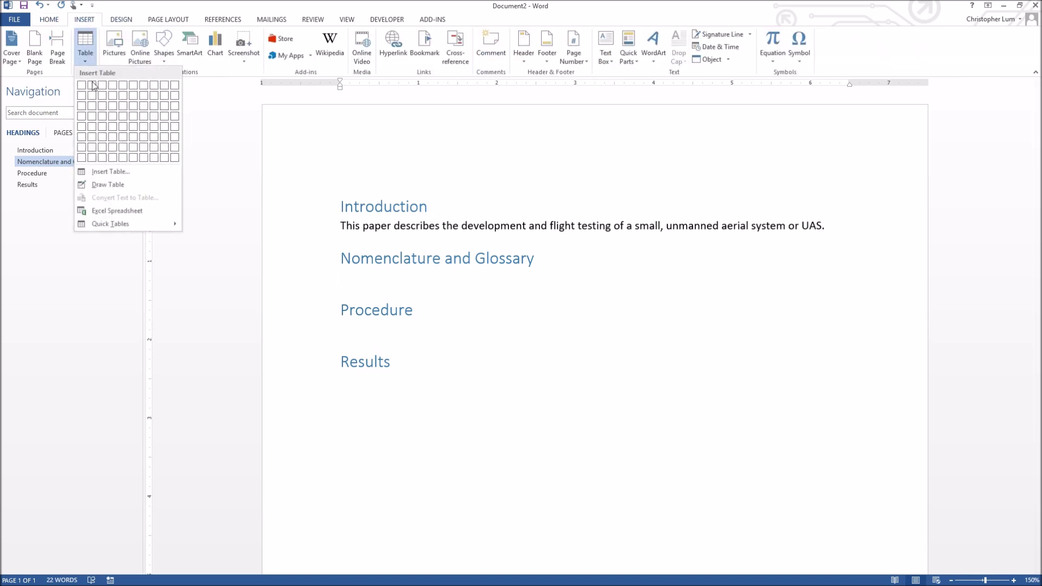
{"action": "left_click", "coordinate": [103, 106]}
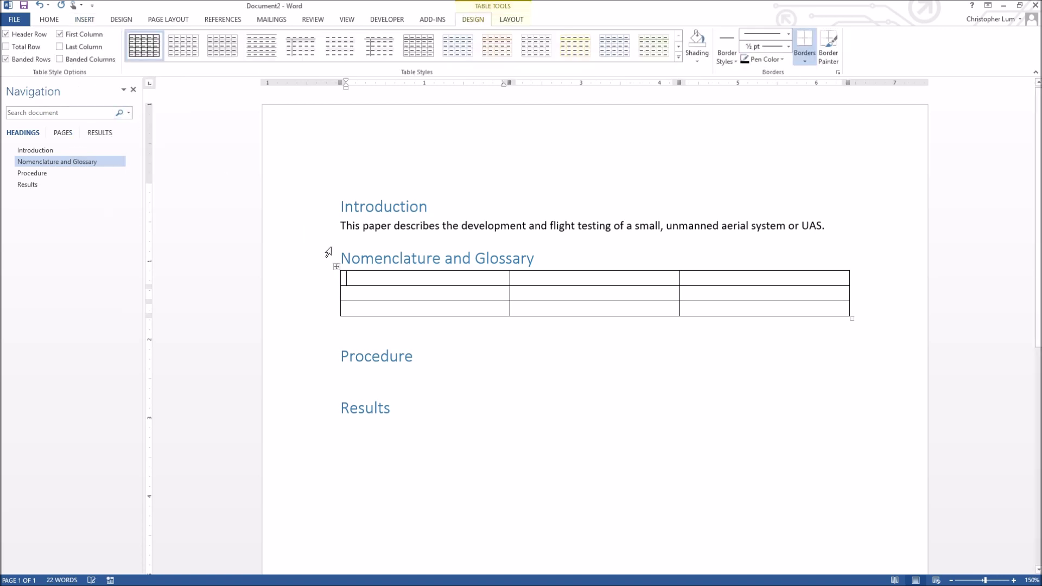
{"action": "left_click", "coordinate": [550, 263]}
{"action": "key", "text": "Return"}
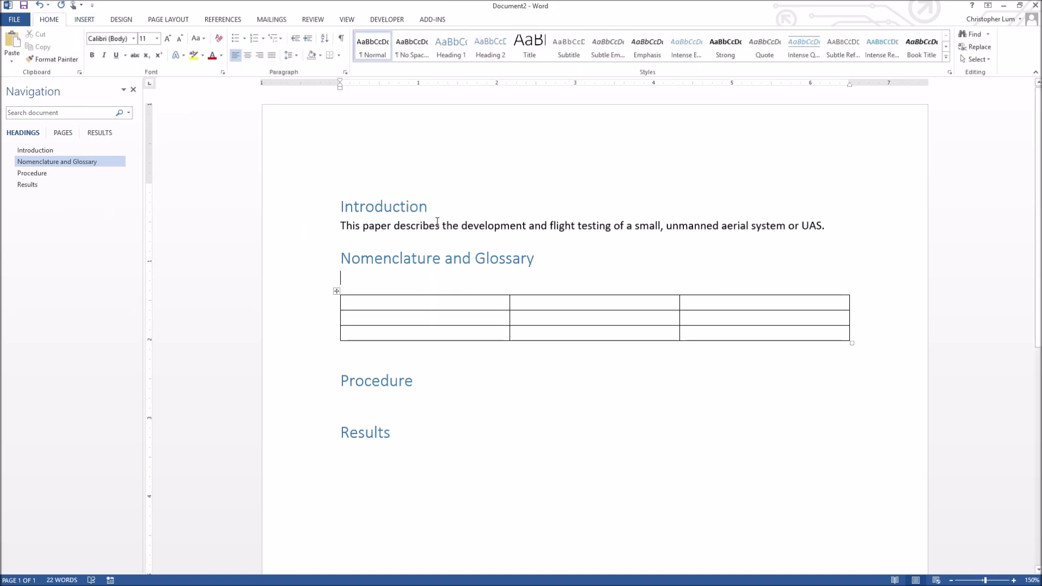
Fill the table's header row with Acronym, Definition and Comment, correctly spelled, and make the row bold
{"action": "left_click", "coordinate": [401, 302]}
{"action": "type", "text": "Acroymn"}
{"action": "key", "text": "Tab"}
{"action": "type", "text": "Definition"}
{"action": "key", "text": "Tab"}
{"action": "type", "text": "Comment"}
{"action": "right_click", "coordinate": [363, 307]}
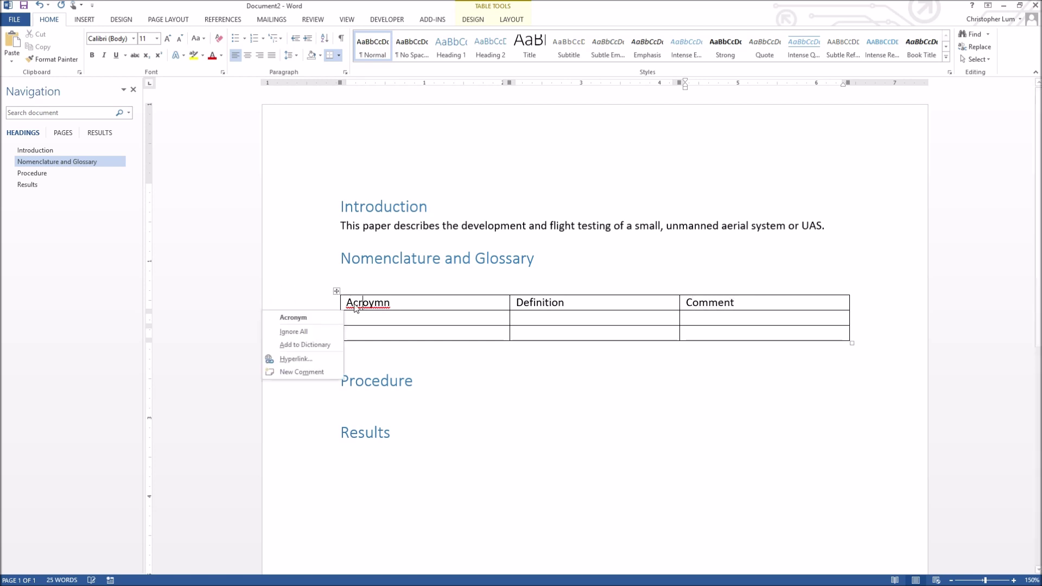
{"action": "left_click", "coordinate": [316, 315]}
{"action": "left_click", "coordinate": [300, 310]}
{"action": "key", "text": "ctrl+b"}
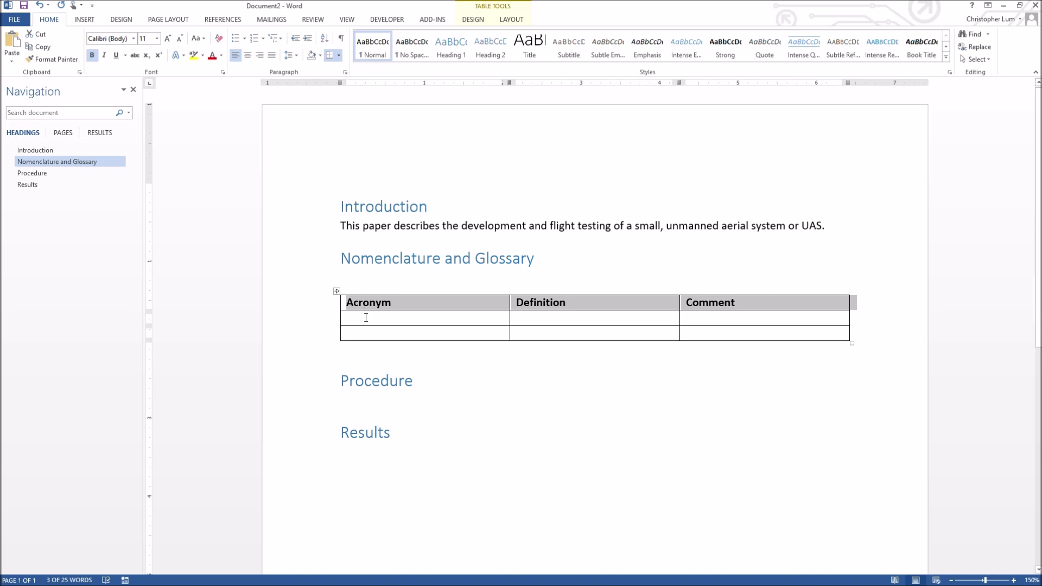
Fill the table's second row with UAS, "Unmanned Aerial Vehicle" and the comment "AKA a drone"
{"action": "left_click", "coordinate": [470, 304]}
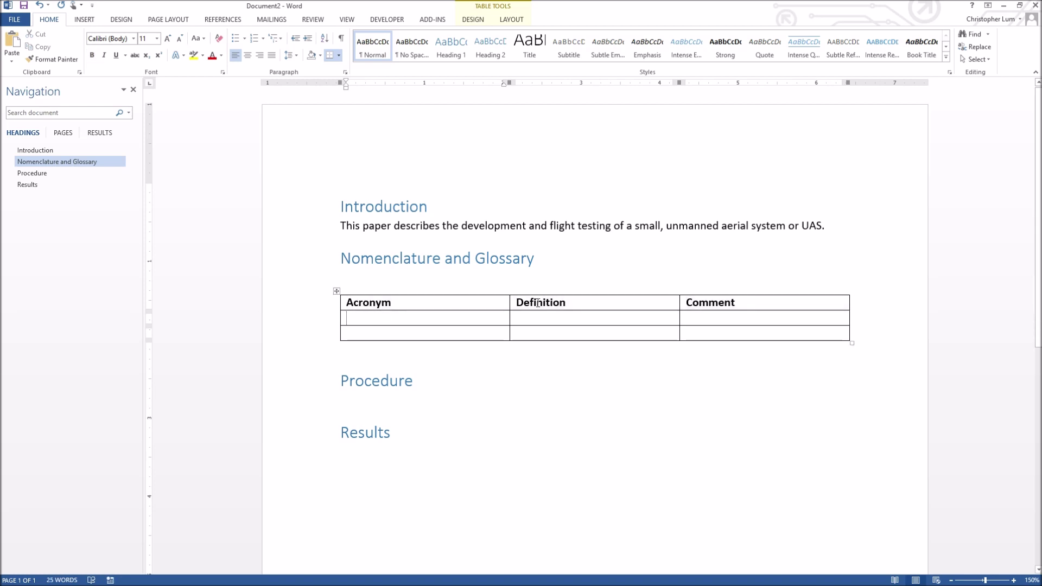
{"action": "type", "text": "UAS"}
{"action": "key", "text": "Tab"}
{"action": "type", "text": "Unmanne"}
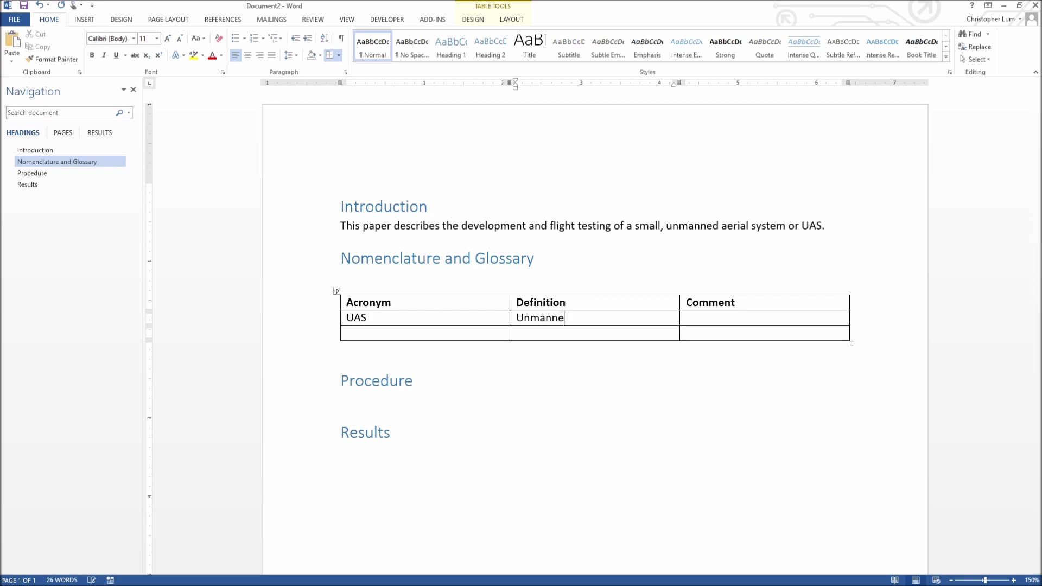
{"action": "type", "text": "d Aerial Vehicle"}
{"action": "key", "text": "Tab"}
{"action": "type", "text": "AKA "}
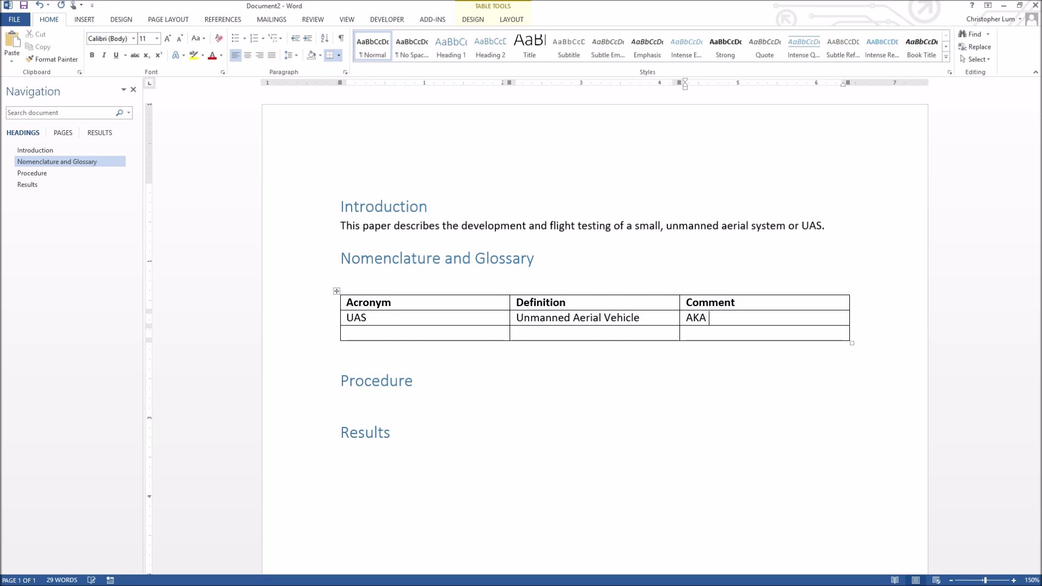
{"action": "type", "text": "a drone"}
Enter FAA and its definition "Federal Aviation Administration" in the table's last row
{"action": "key", "text": "Tab"}
{"action": "type", "text": "FAA"}
{"action": "key", "text": "Tab"}
{"action": "type", "text": "Federa"}
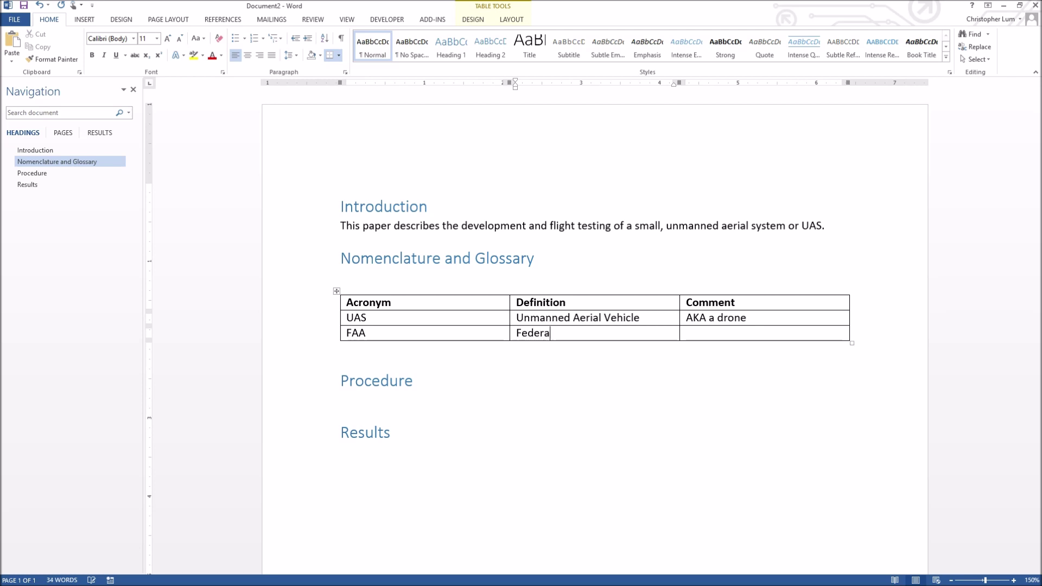
{"action": "type", "text": "l Aviation Administration"}
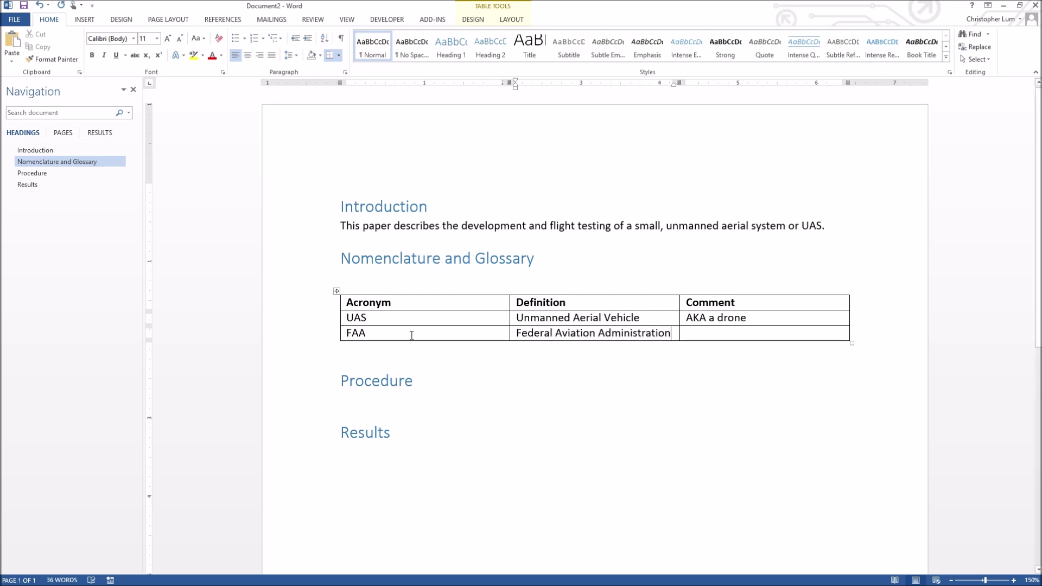
Under Procedure, write "The procedures for the flight test were as follows:" and start a new paragraph
{"action": "left_click", "coordinate": [370, 399]}
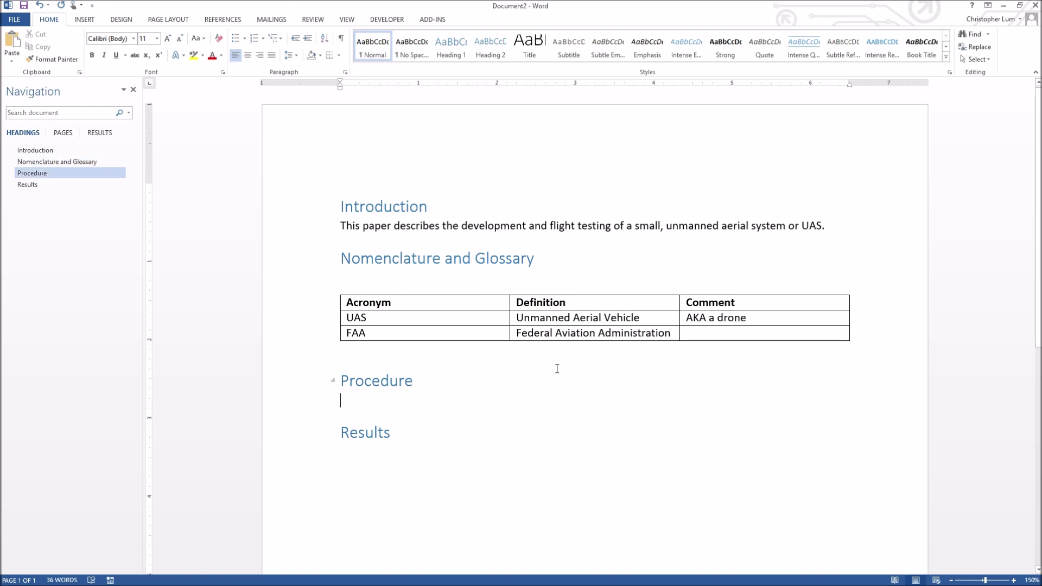
{"action": "type", "text": "The procedures for the flight tests"}
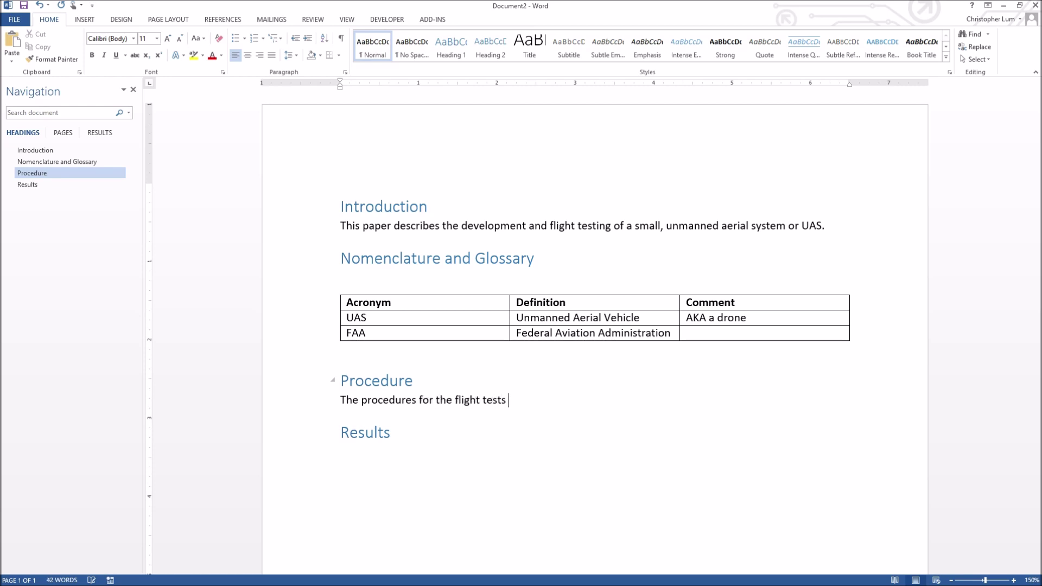
{"action": "key", "text": "BackSpace"}
{"action": "key", "text": "BackSpace"}
{"action": "type", "text": "were as follows:"}
{"action": "key", "text": "Return"}
Create a numbered list under the Procedure sentence: Prep the aircraft, Launch the aircraft, Gather data, Land
{"action": "left_click", "coordinate": [252, 38]}
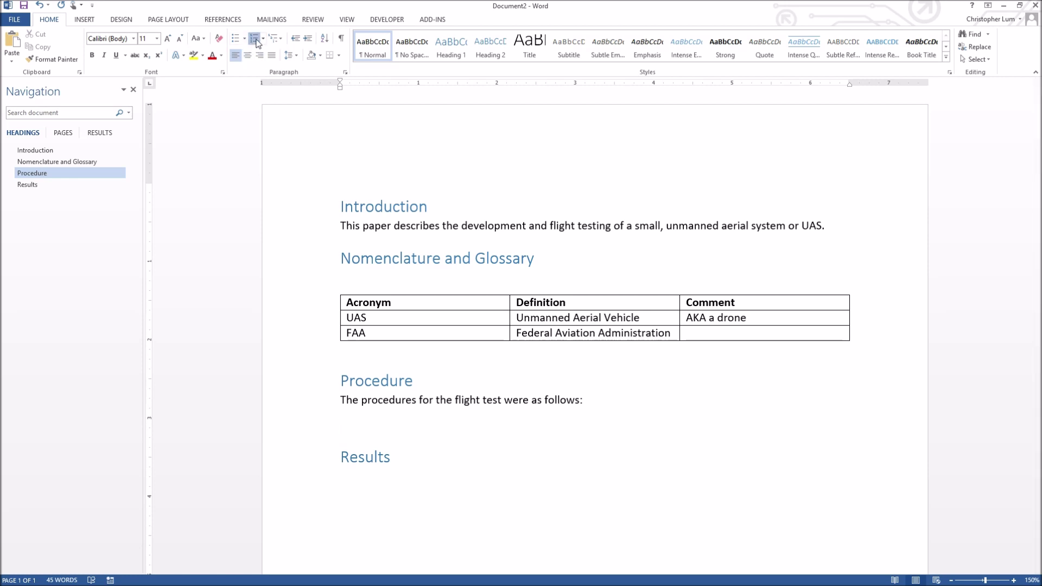
{"action": "type", "text": "Prep "}
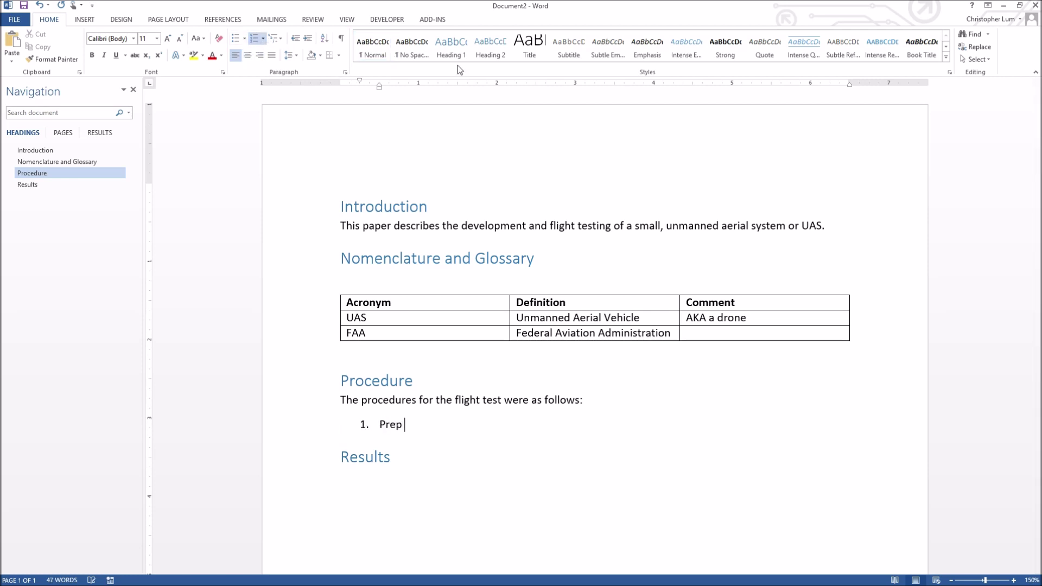
{"action": "type", "text": "the aircraft"}
{"action": "key", "text": "Return"}
{"action": "type", "text": "Launch the aircraft"}
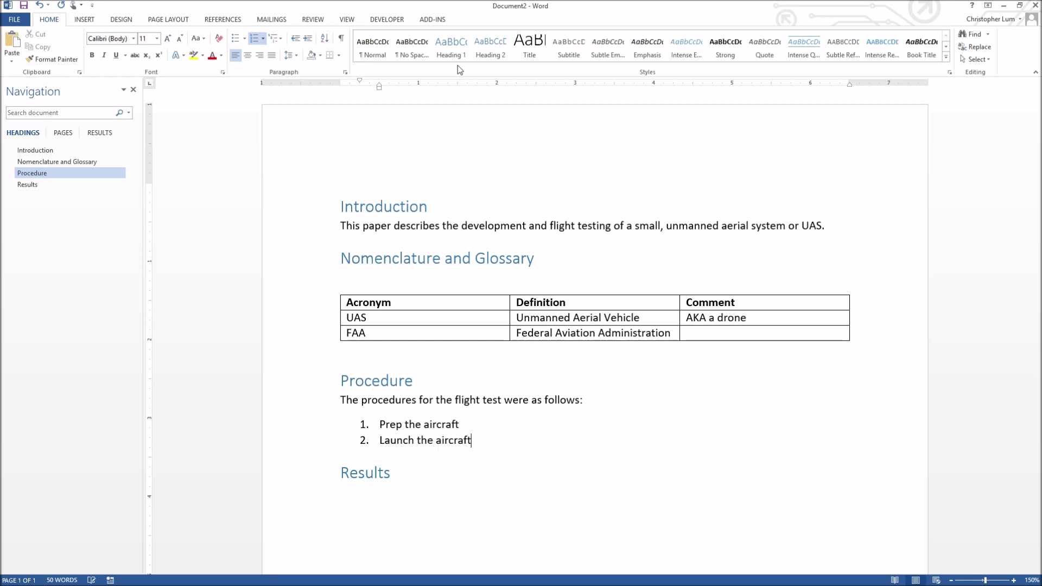
{"action": "key", "text": "Return"}
{"action": "type", "text": "Gather data"}
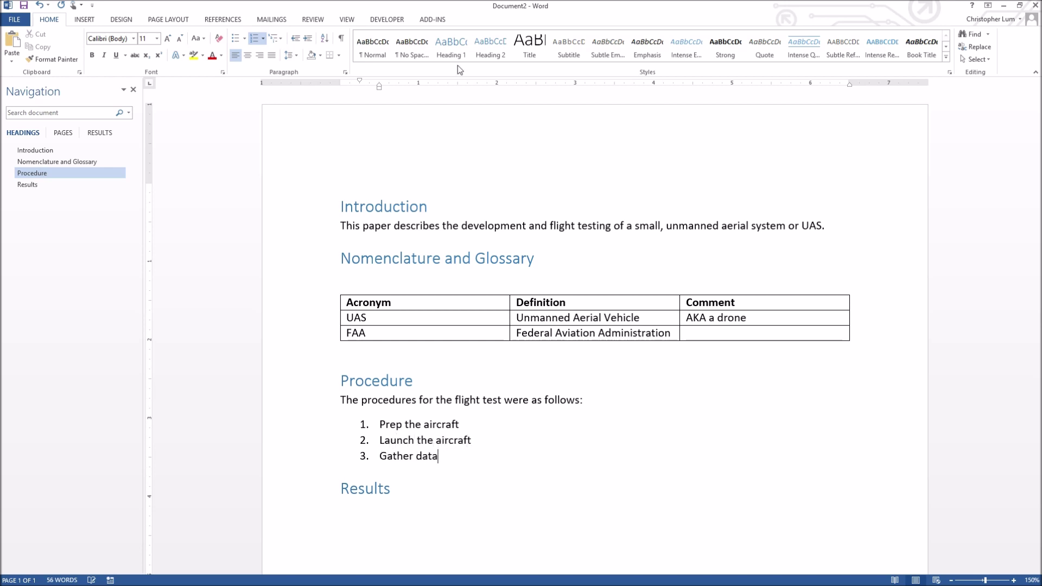
{"action": "key", "text": "Return"}
{"action": "type", "text": "Land"}
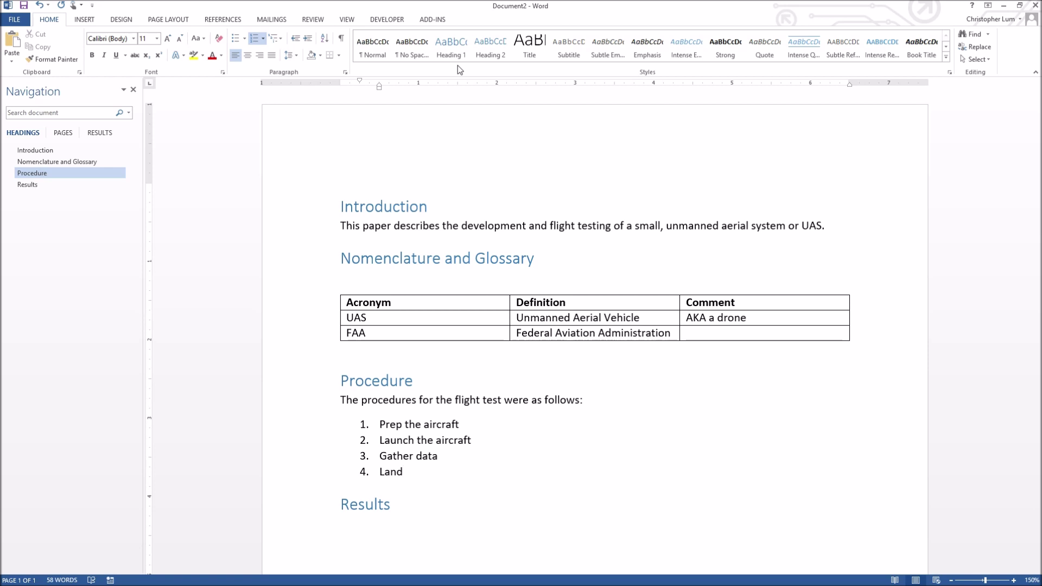
Insert the picture Peach026ADSB.png into a new paragraph below the Results heading
{"action": "scroll", "coordinate": [380, 238], "scroll_direction": "down", "scroll_amount": 1}
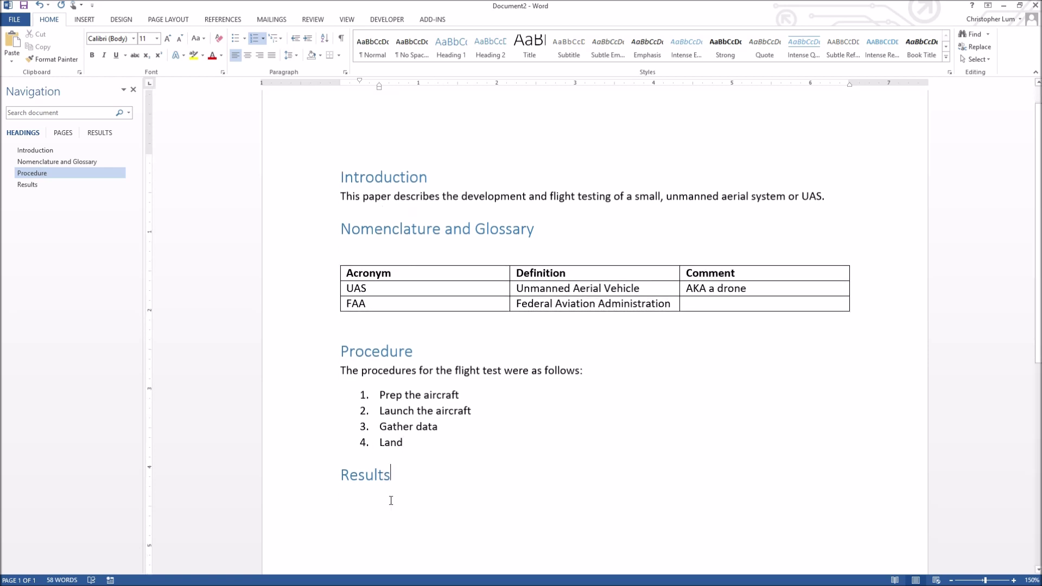
{"action": "left_click", "coordinate": [393, 494]}
{"action": "key", "text": "Return"}
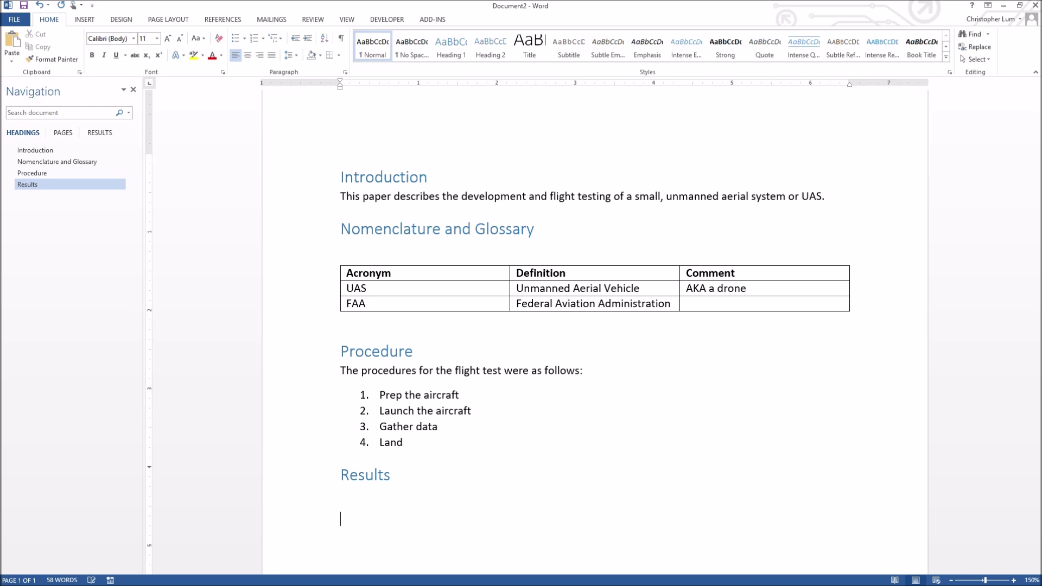
{"action": "left_click", "coordinate": [84, 19]}
{"action": "left_click", "coordinate": [117, 44]}
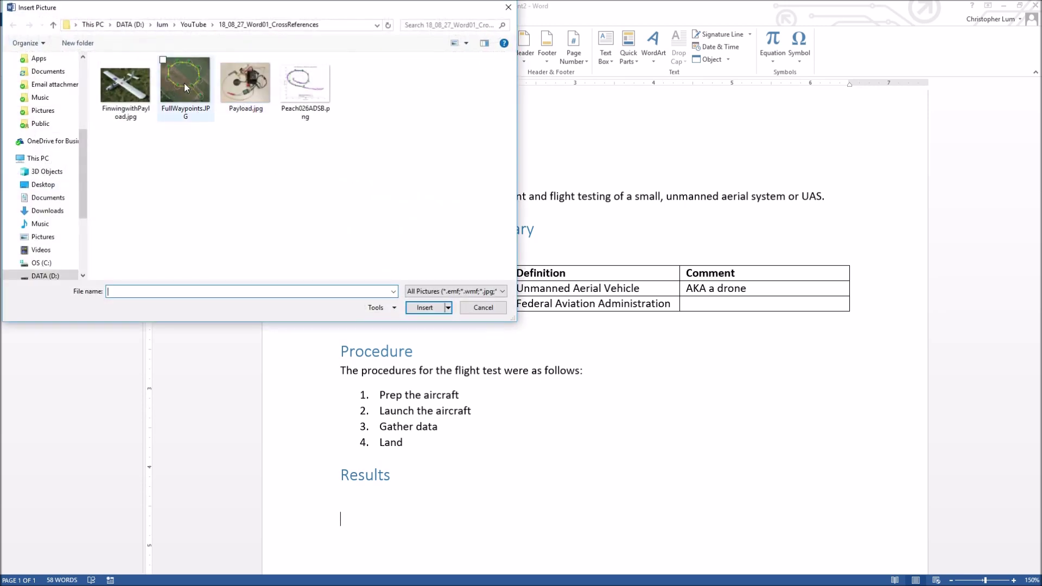
{"action": "left_click", "coordinate": [295, 86]}
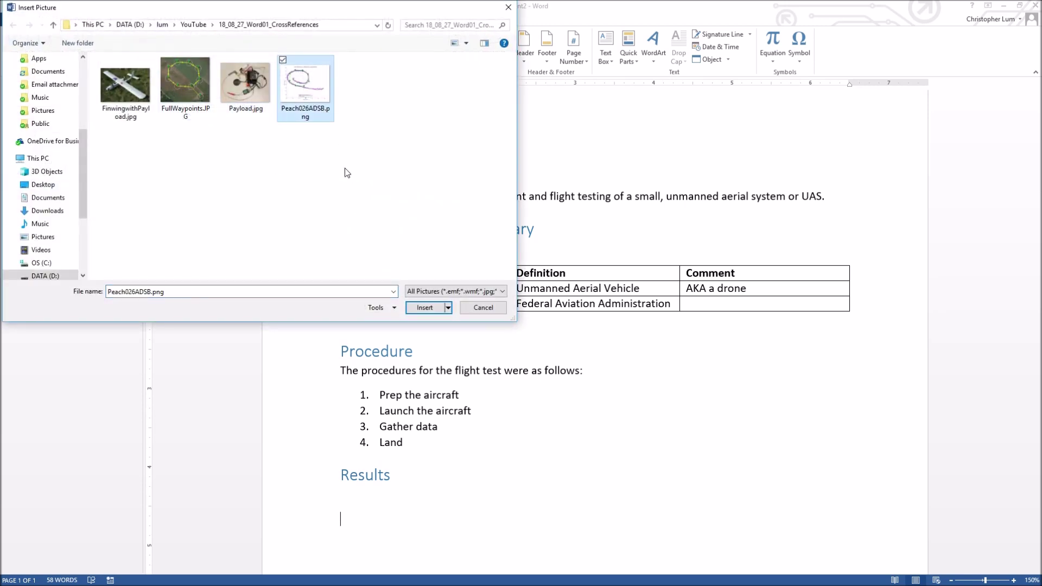
{"action": "left_click", "coordinate": [425, 308]}
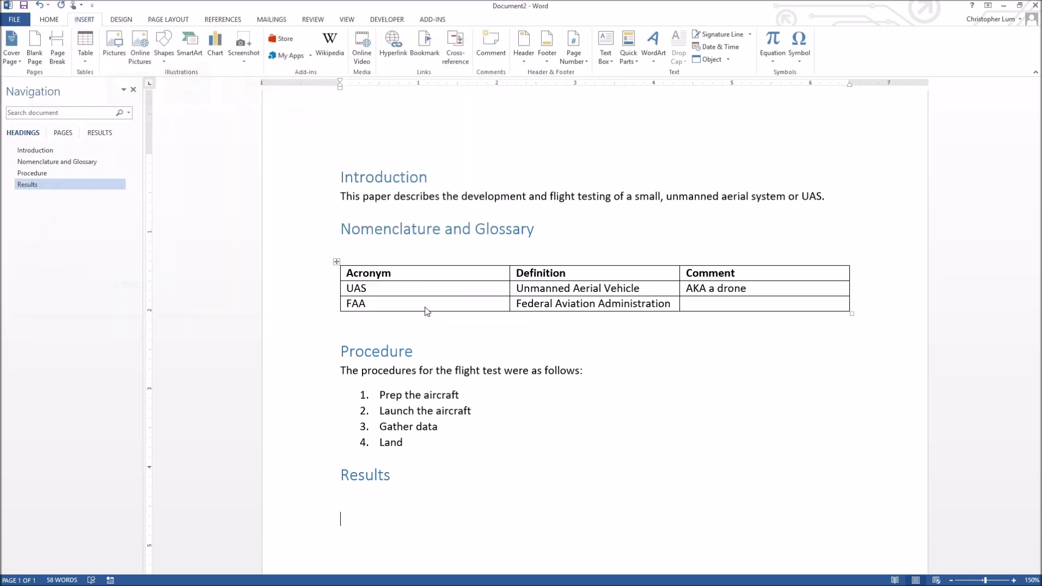
Shrink the flight path picture proportionally to about 3.12" wide and 2.37" high
{"action": "scroll", "coordinate": [613, 380], "scroll_direction": "down", "scroll_amount": 3}
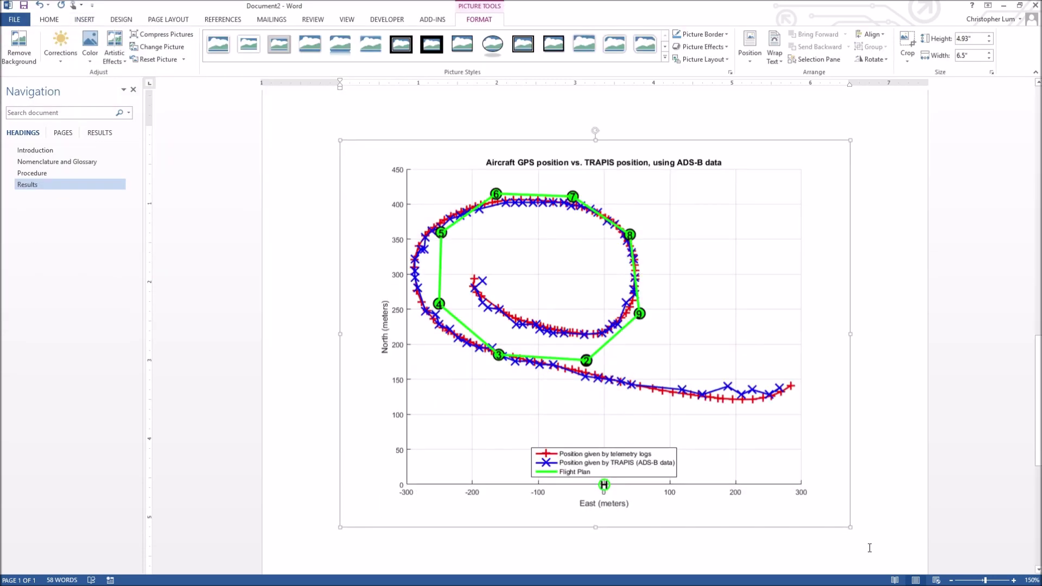
{"action": "left_click_drag", "start_coordinate": [849, 511], "coordinate": [586, 296]}
{"action": "scroll", "coordinate": [577, 328], "scroll_direction": "up", "scroll_amount": 6}
{"action": "scroll", "coordinate": [575, 330], "scroll_direction": "up", "scroll_amount": 2}
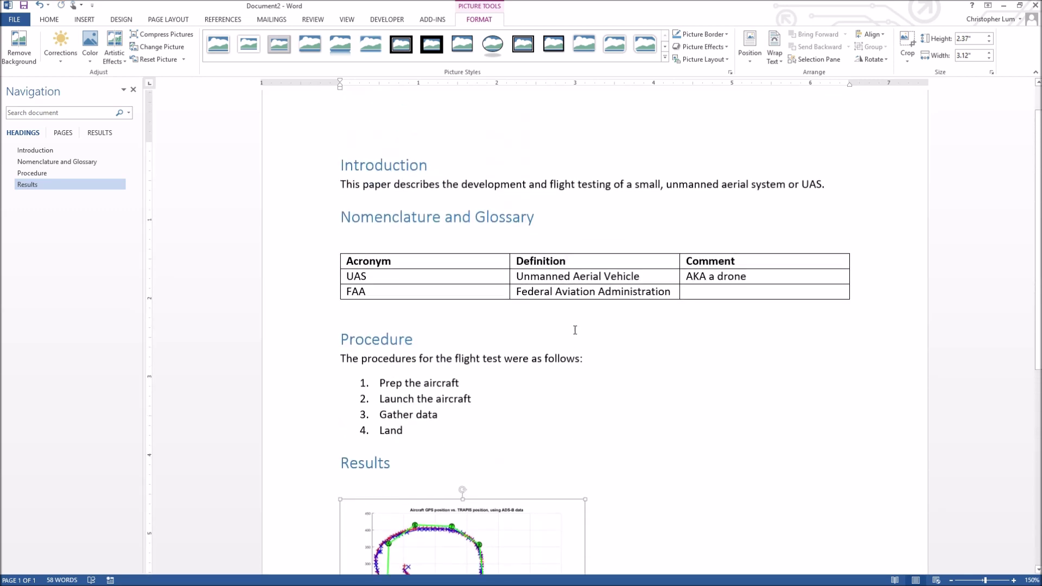
Between the Results heading and the picture, write "The flight path of the vehicle is shown below in"
{"action": "scroll", "coordinate": [575, 331], "scroll_direction": "down", "scroll_amount": 2}
{"action": "left_click", "coordinate": [409, 417]}
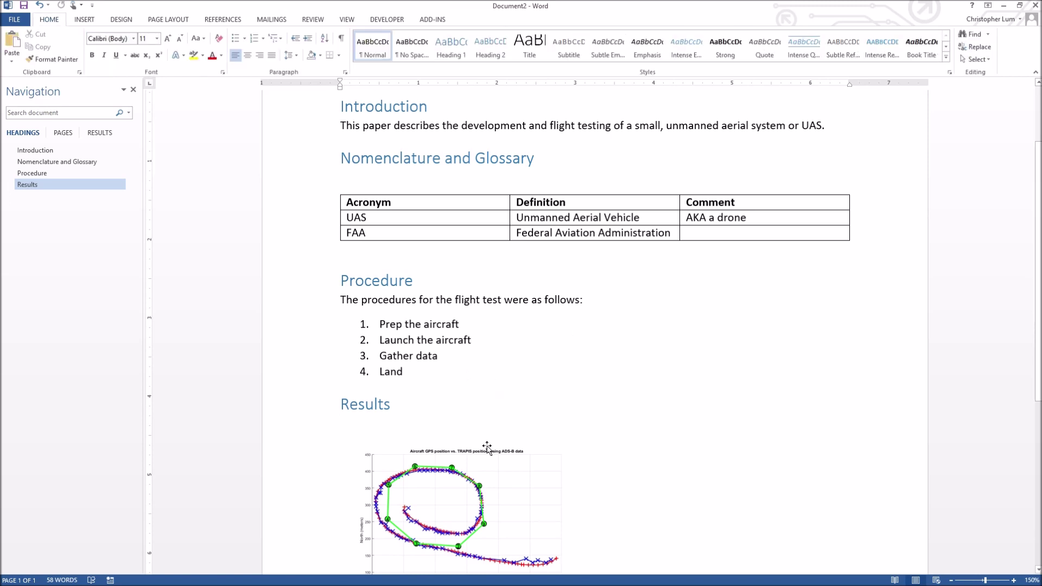
{"action": "left_click", "coordinate": [951, 580]}
{"action": "left_click", "coordinate": [951, 580]}
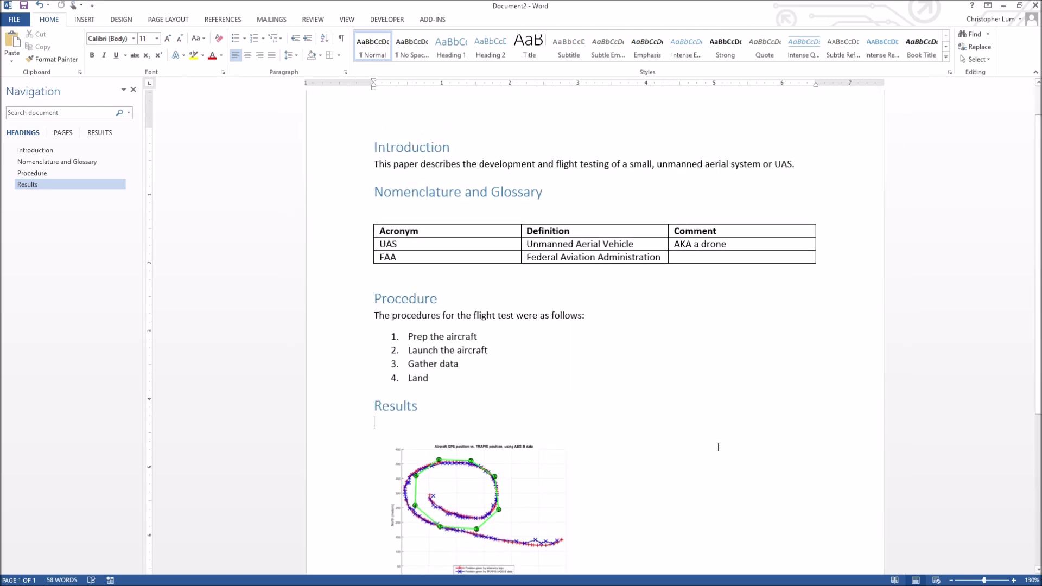
{"action": "scroll", "coordinate": [717, 441], "scroll_direction": "down", "scroll_amount": 1}
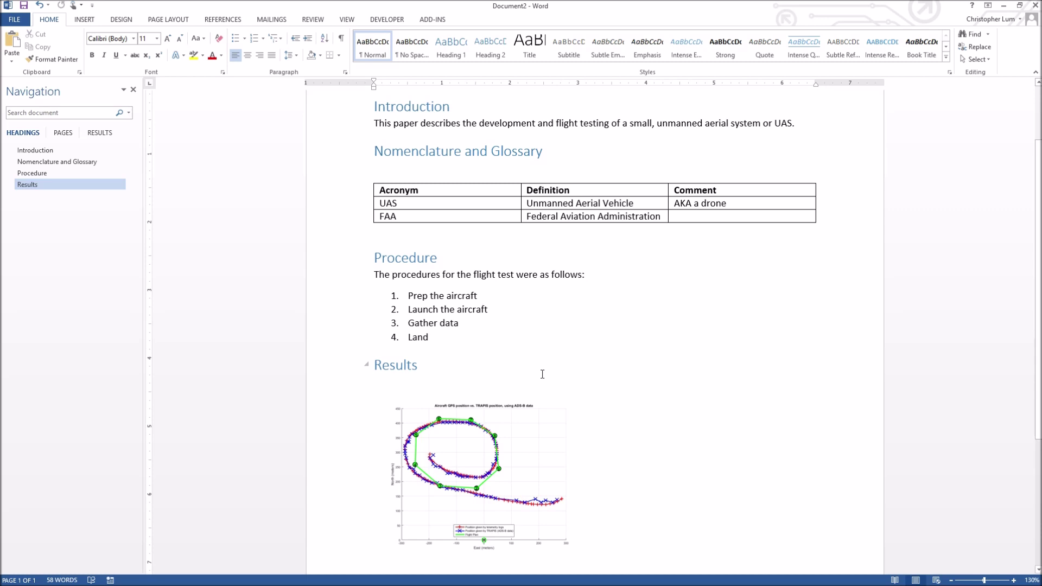
{"action": "type", "text": "The "}
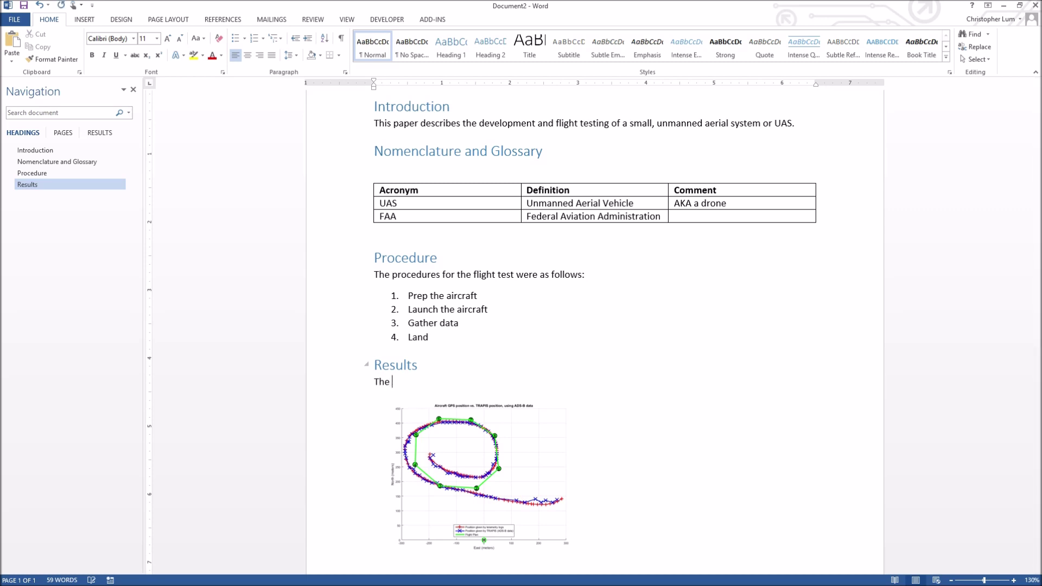
{"action": "type", "text": "flight path of the vehicle is sho"}
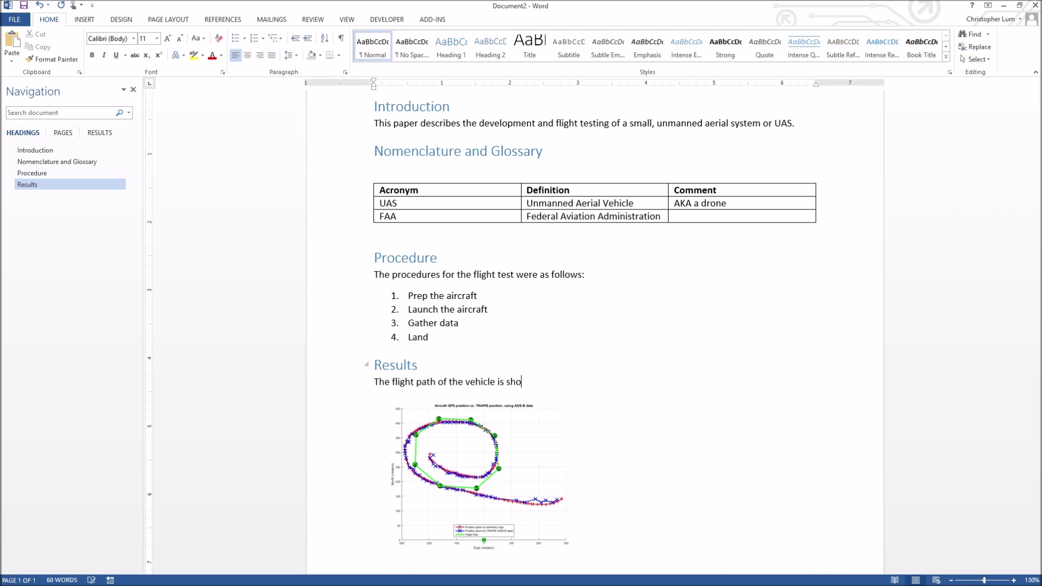
{"action": "type", "text": "wn below in"}
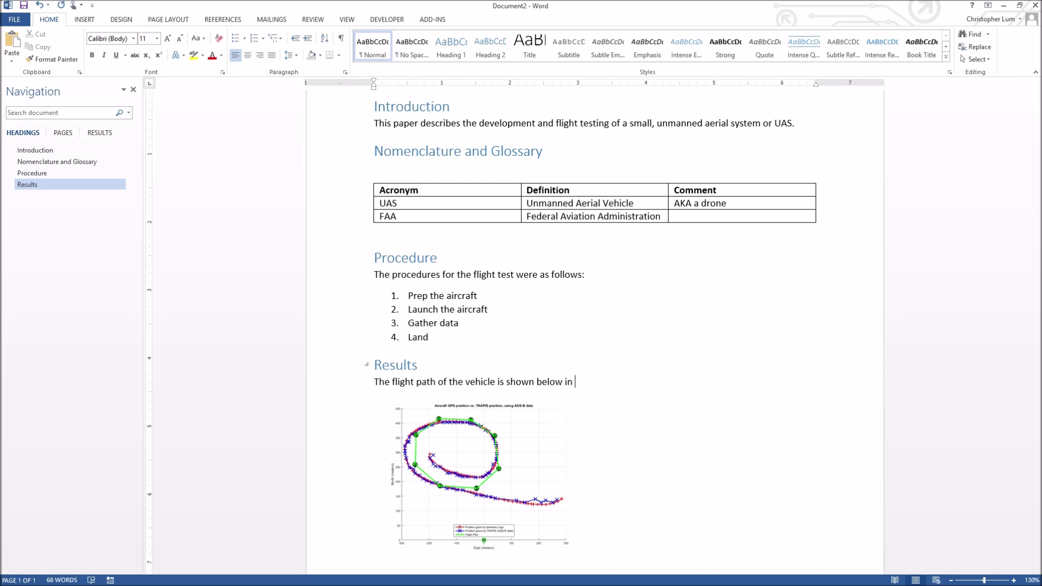
Add the caption "Figure 1: The flight path of the vehicle." beneath the flight path picture
{"action": "scroll", "coordinate": [552, 367], "scroll_direction": "down", "scroll_amount": 1}
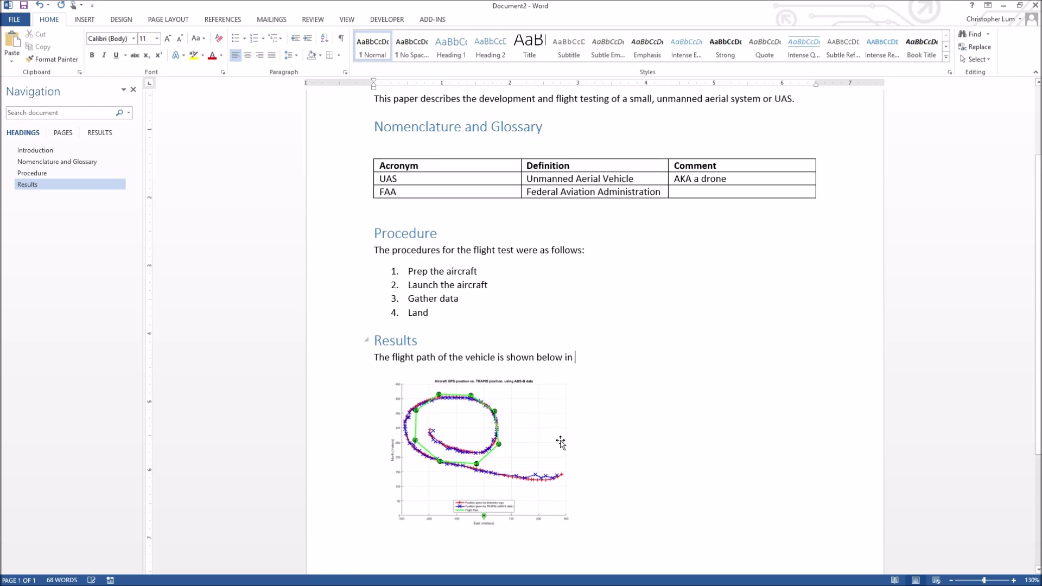
{"action": "left_click", "coordinate": [591, 516]}
{"action": "type", "text": "Figure 1:  The flight path of the vehicle."}
Format the Figure 1 caption as italic with font size 9
{"action": "left_click", "coordinate": [329, 554]}
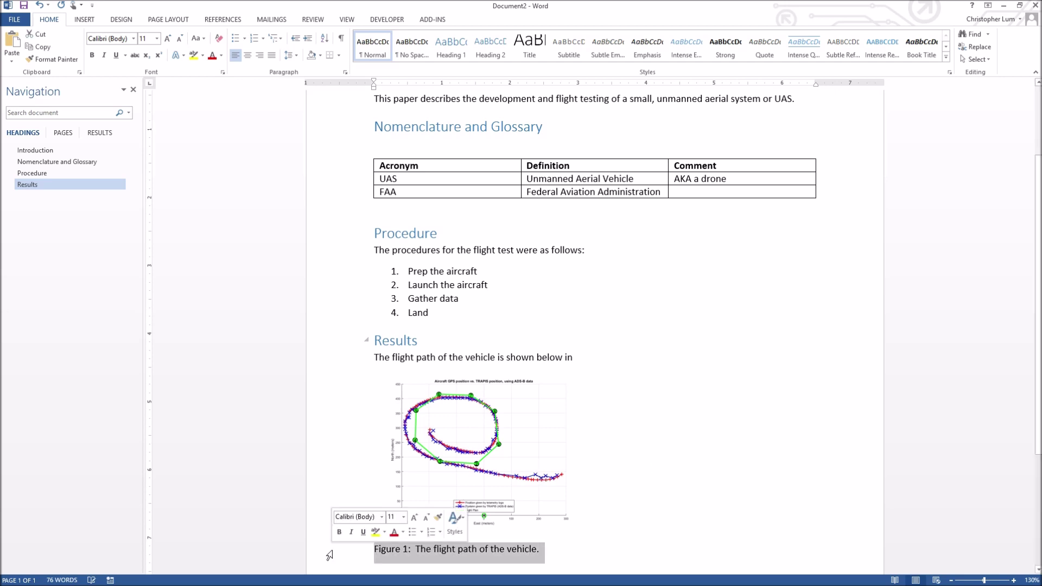
{"action": "left_click", "coordinate": [104, 55]}
{"action": "left_click", "coordinate": [180, 38]}
{"action": "left_click", "coordinate": [181, 39]}
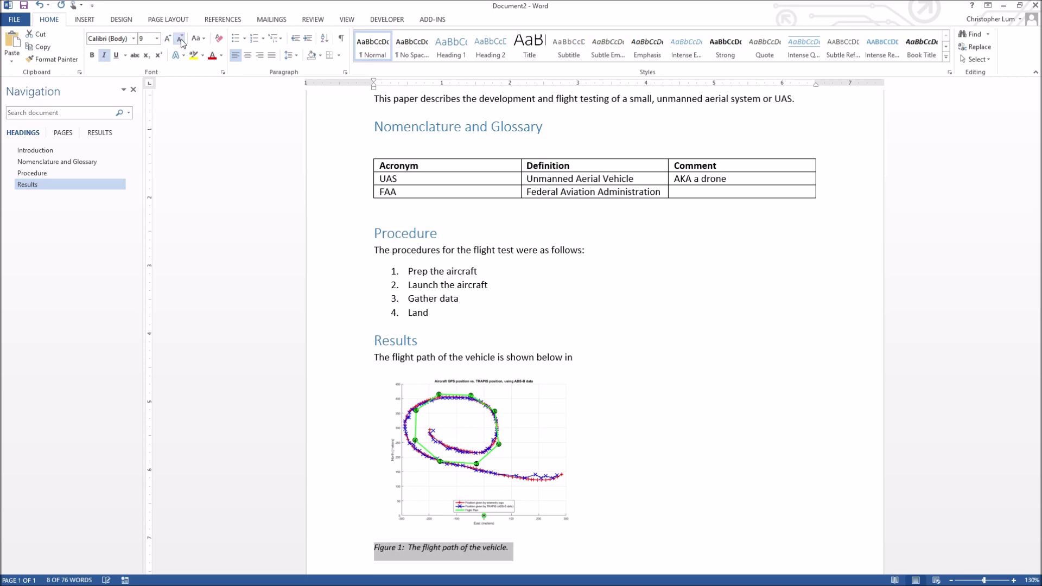
Complete the sentence under Results with the figure reference "Figure 1."
{"action": "left_click", "coordinate": [441, 445]}
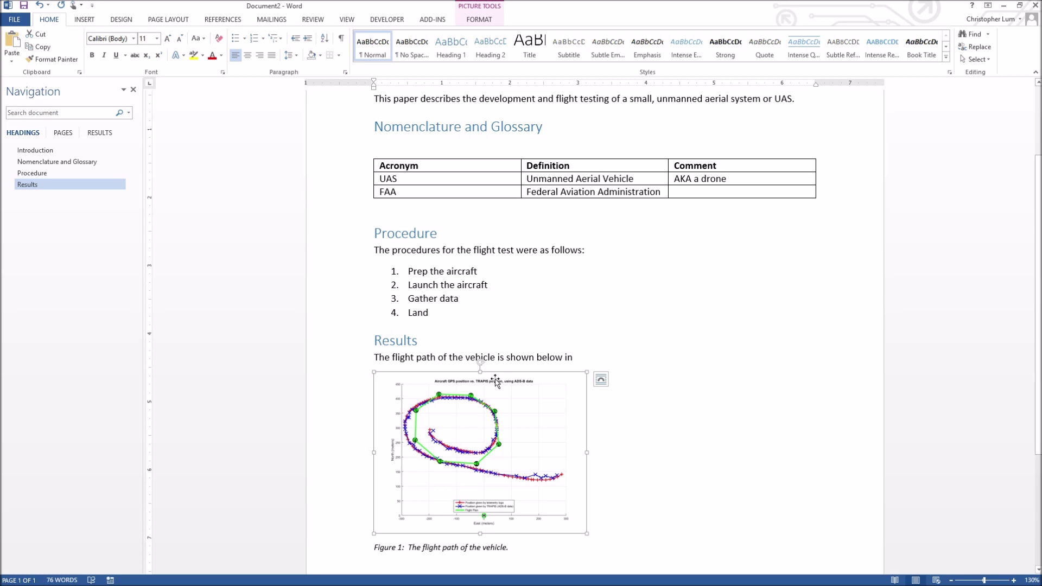
{"action": "left_click", "coordinate": [395, 548]}
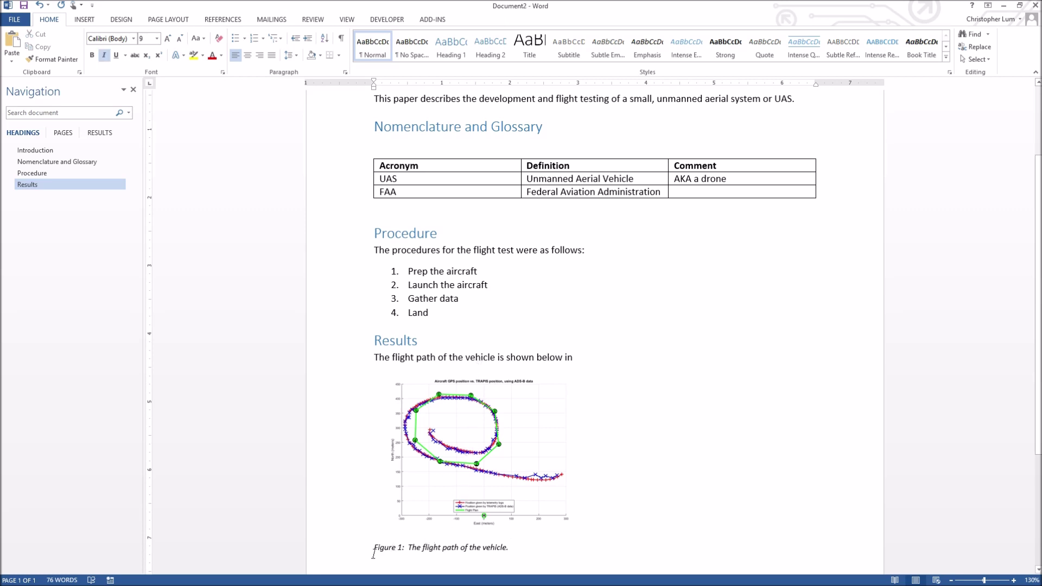
{"action": "left_click", "coordinate": [585, 357]}
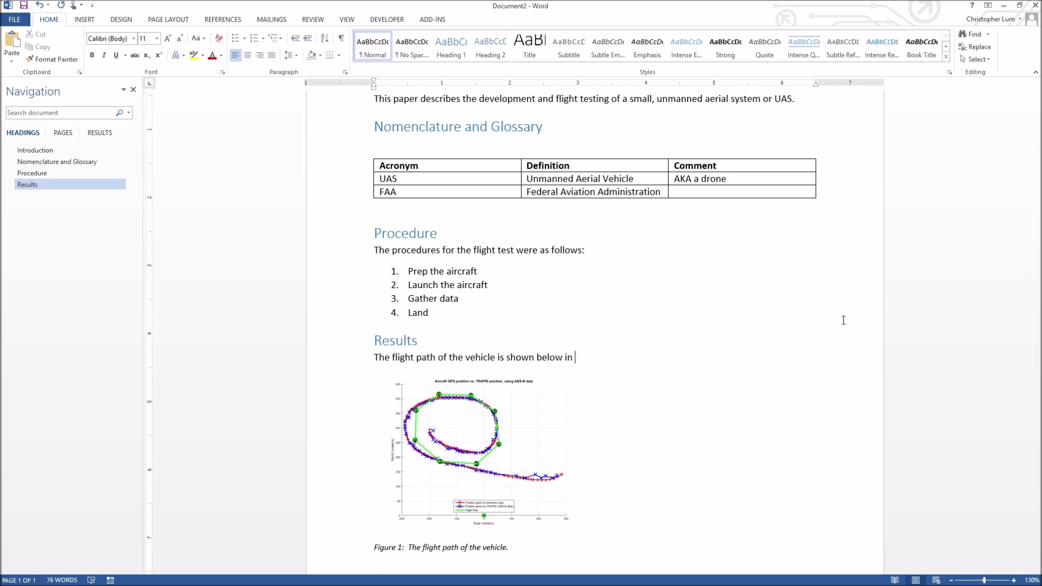
{"action": "type", "text": "Figure 1."}
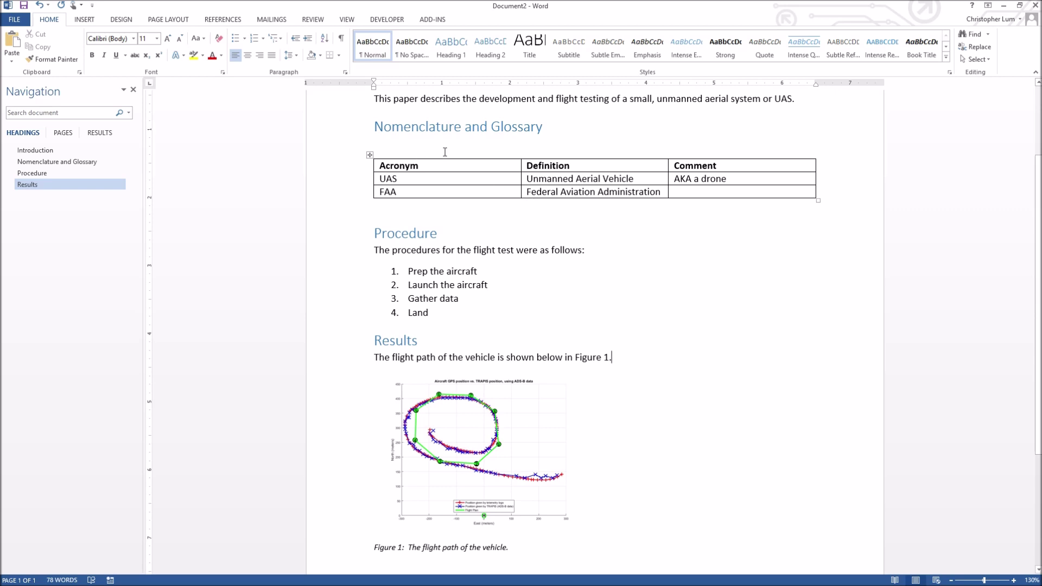
Caption the acronym table above with "Table 1: Various abbreviations used in this paper." and copy the Figure 1 caption's formatting onto it
{"action": "left_click", "coordinate": [418, 147]}
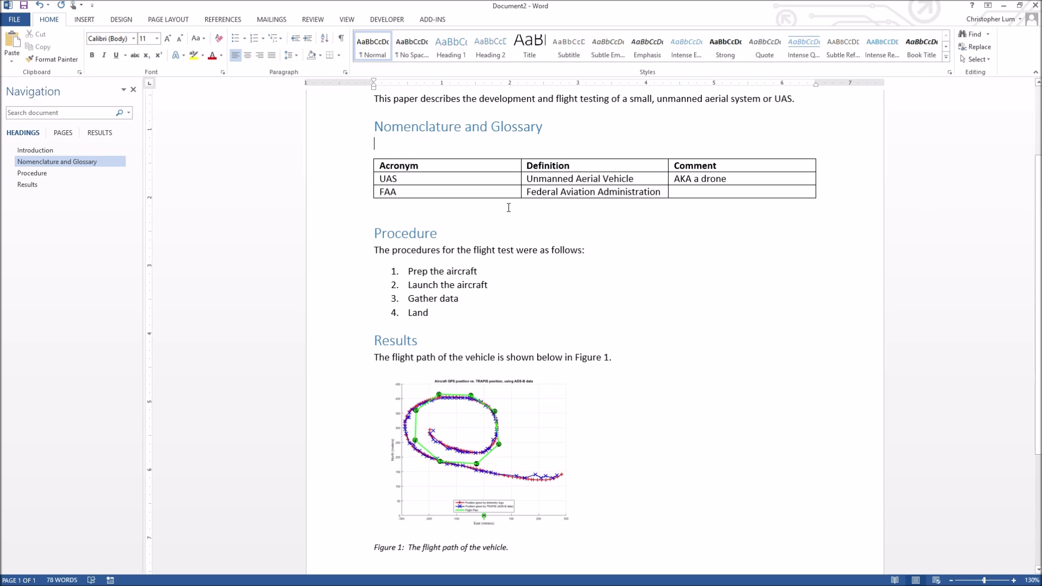
{"action": "type", "text": "Table 1:  Various abbreviations used in this paper."}
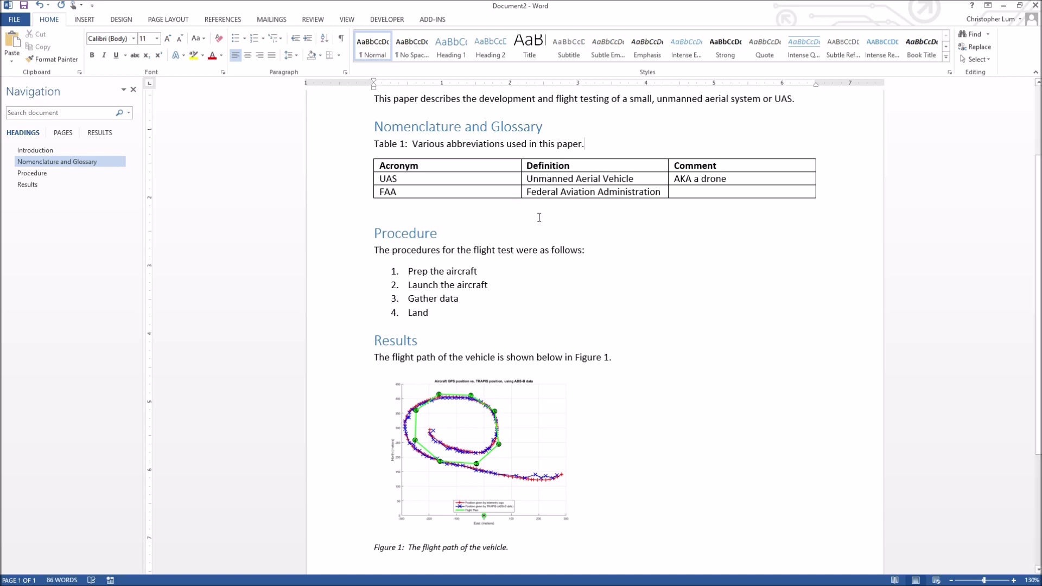
{"action": "left_click", "coordinate": [353, 553]}
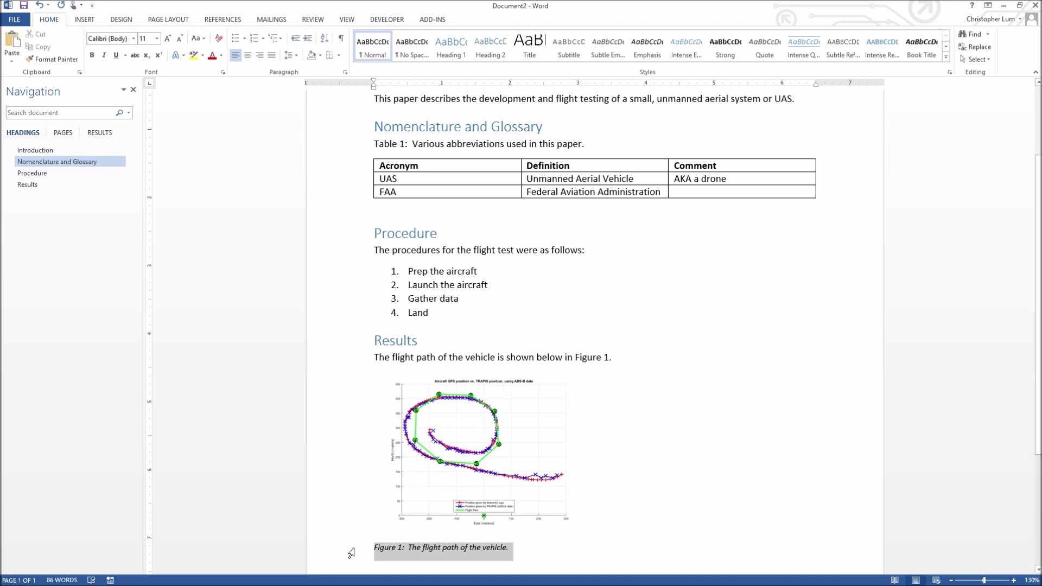
{"action": "left_click", "coordinate": [53, 61]}
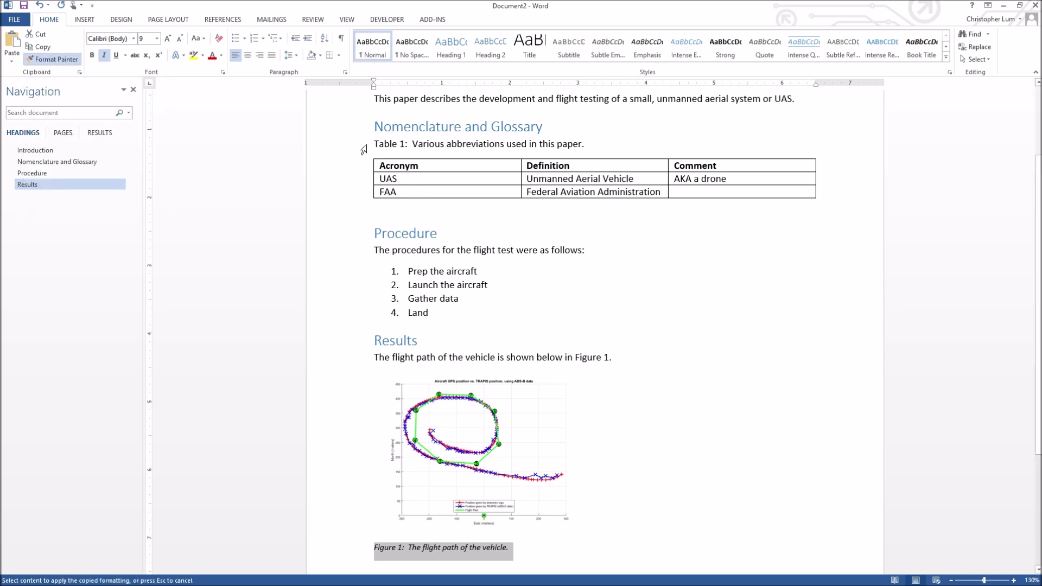
{"action": "left_click_drag", "start_coordinate": [370, 146], "coordinate": [589, 146]}
{"action": "left_click", "coordinate": [493, 249]}
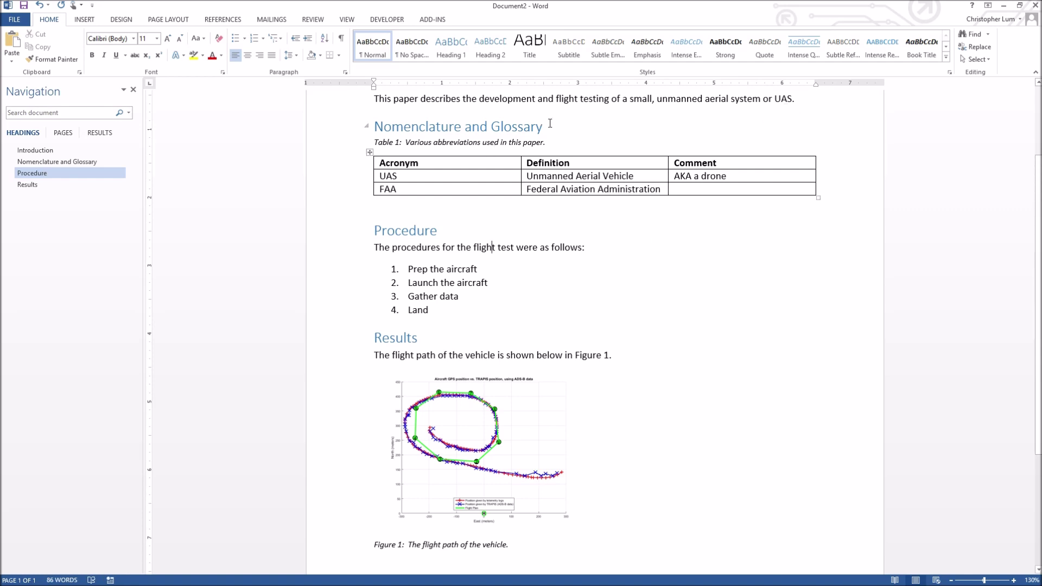
Insert "(see Table 1 for definition)" after UAS, before the period of the Introduction sentence
{"action": "left_click", "coordinate": [797, 100]}
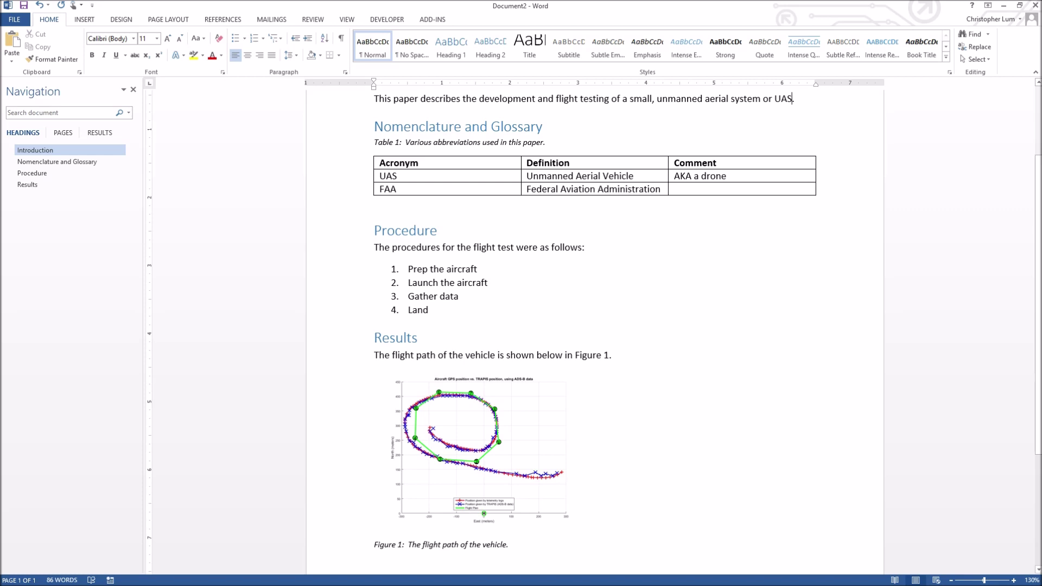
{"action": "type", "text": "(see Table 1 for definition)"}
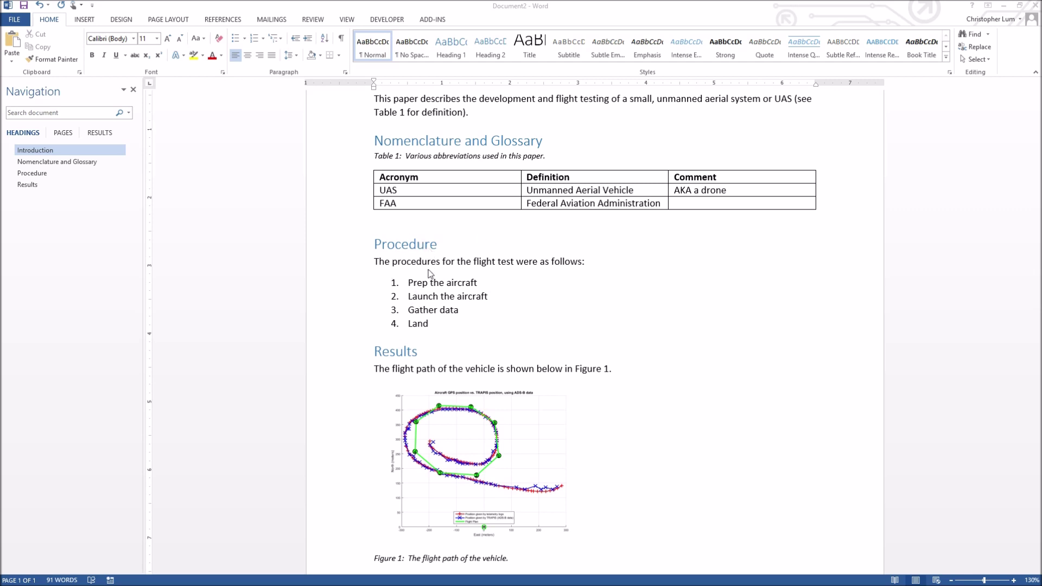
Insert the picture FinwingwithPayload.jpg in a new unnumbered paragraph after the last Procedure list item
{"action": "left_click", "coordinate": [453, 326]}
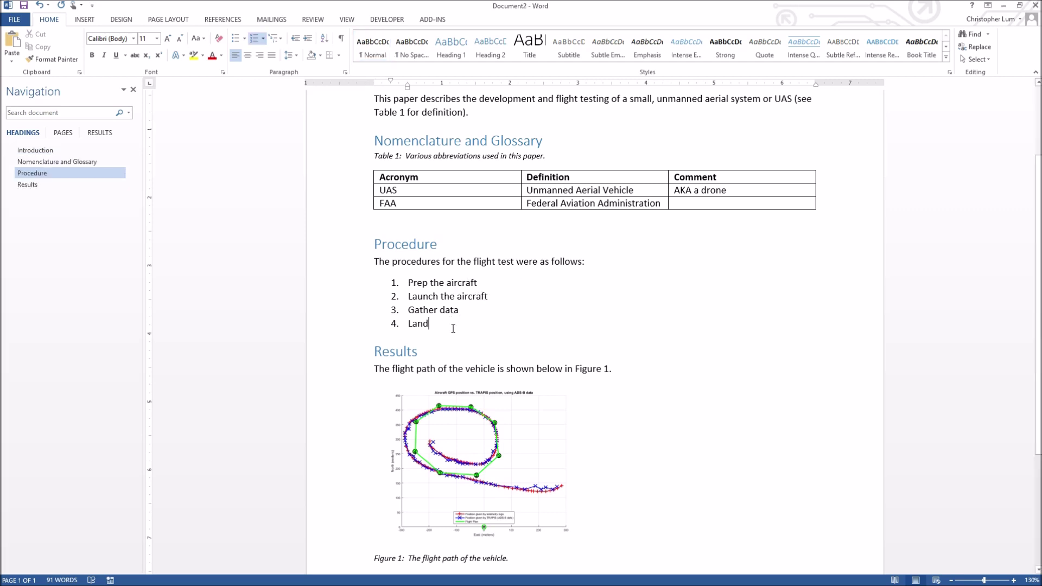
{"action": "key", "text": "Return"}
{"action": "key", "text": "Return"}
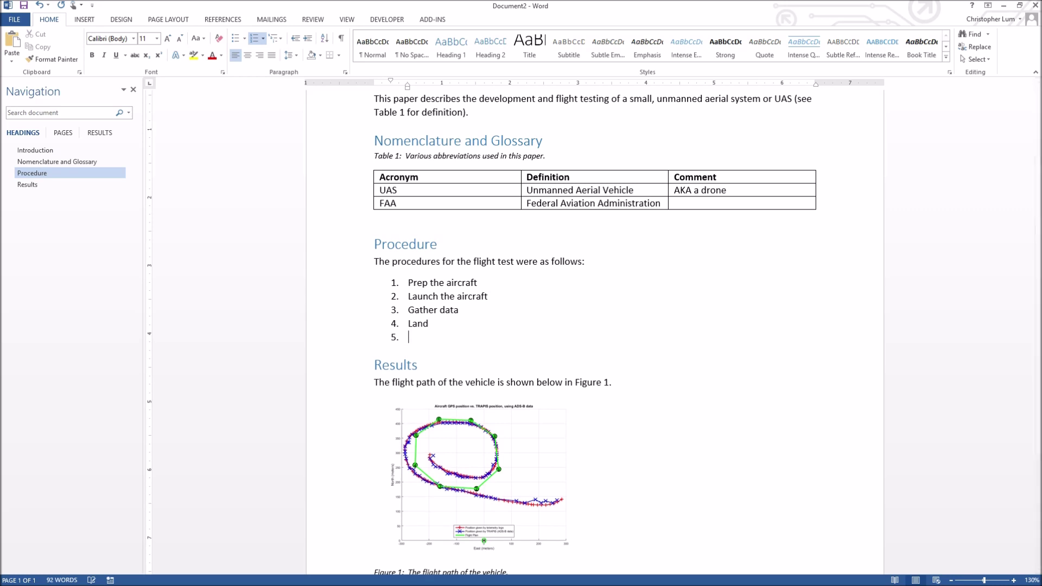
{"action": "left_click", "coordinate": [84, 20]}
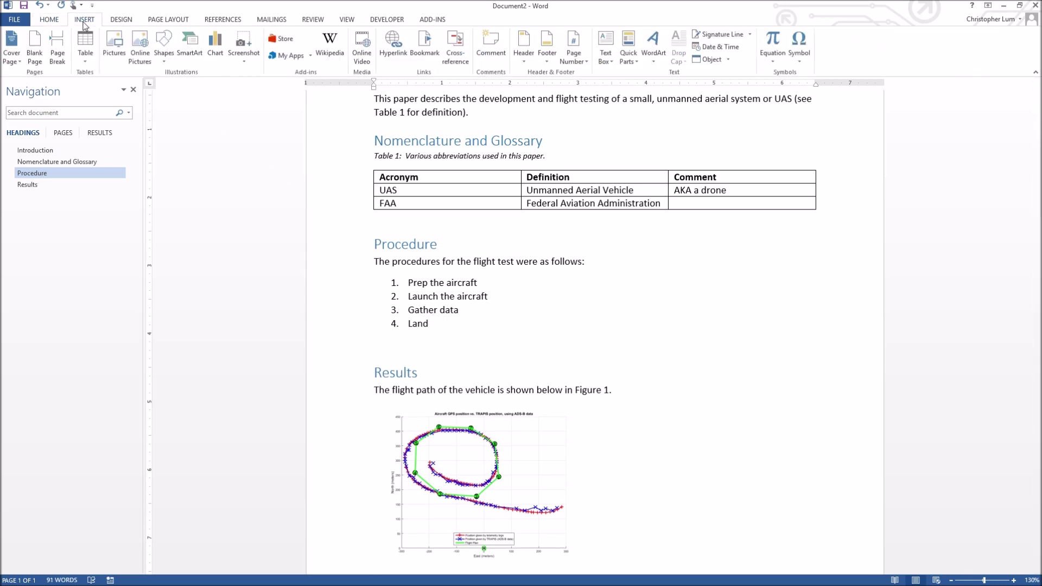
{"action": "left_click", "coordinate": [113, 45]}
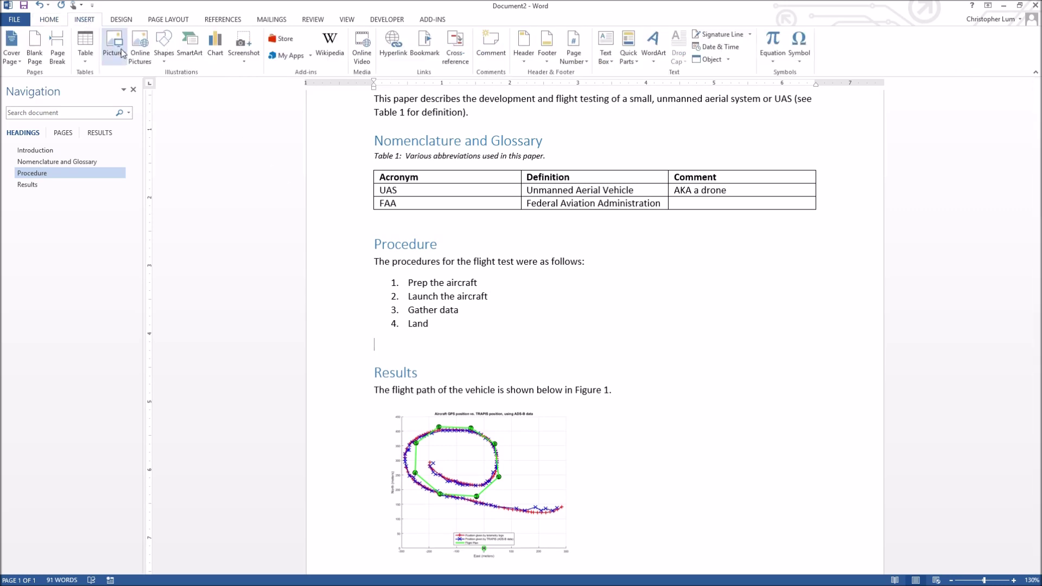
{"action": "left_click", "coordinate": [112, 97]}
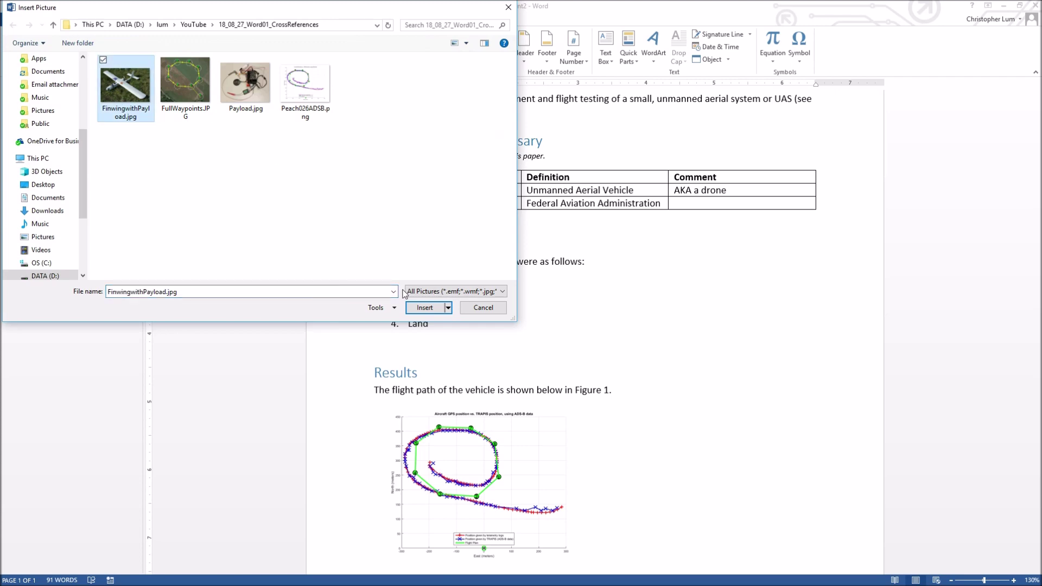
{"action": "left_click", "coordinate": [415, 307]}
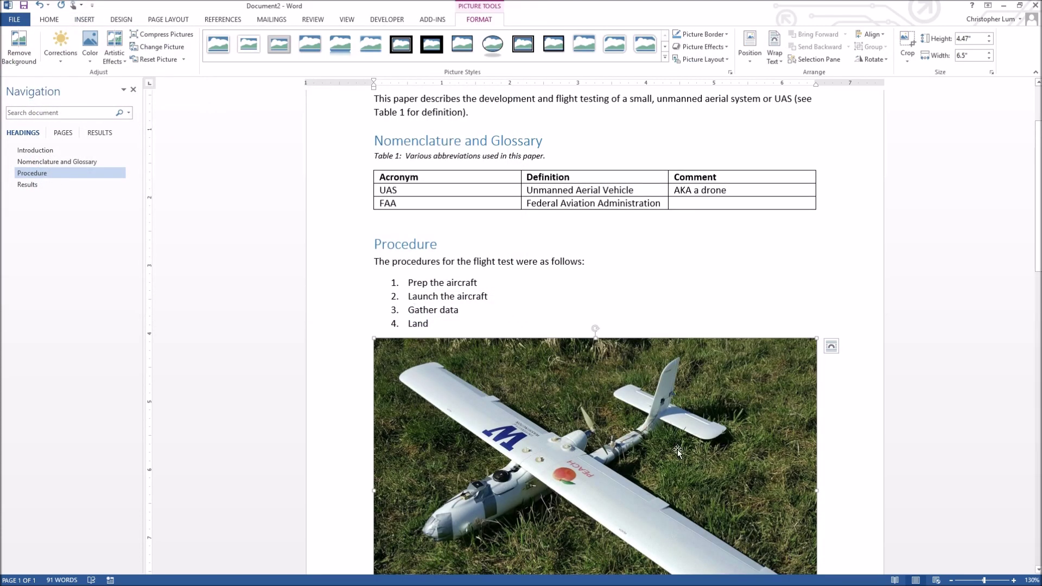
Shrink the aircraft picture proportionally to about 2.16" wide and 1.49" high
{"action": "scroll", "coordinate": [597, 435], "scroll_direction": "down", "scroll_amount": 2}
{"action": "left_click_drag", "start_coordinate": [816, 552], "coordinate": [521, 350]}
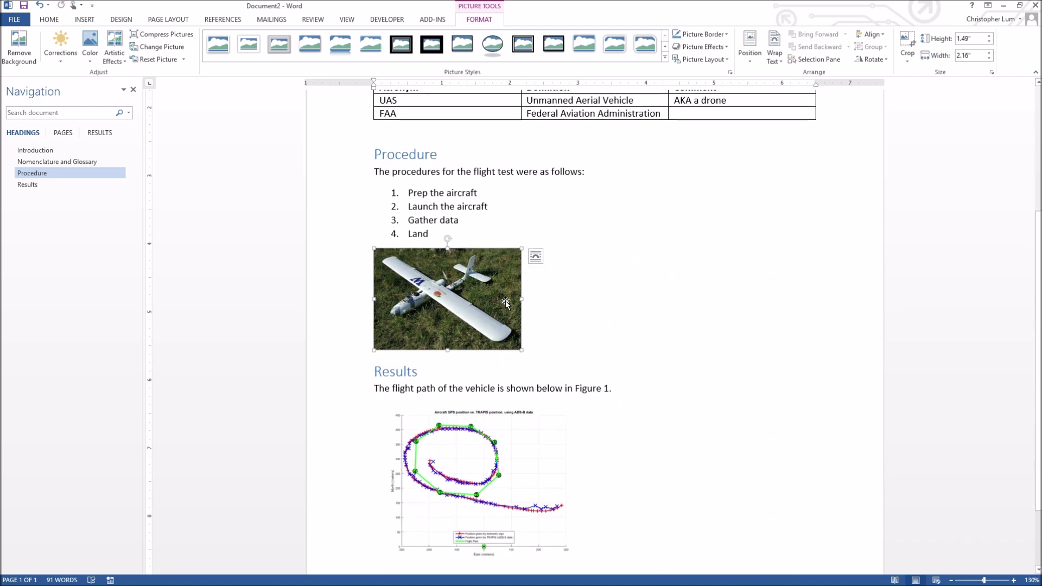
{"action": "scroll", "coordinate": [521, 326], "scroll_direction": "down", "scroll_amount": 1}
{"action": "left_click", "coordinate": [587, 349]}
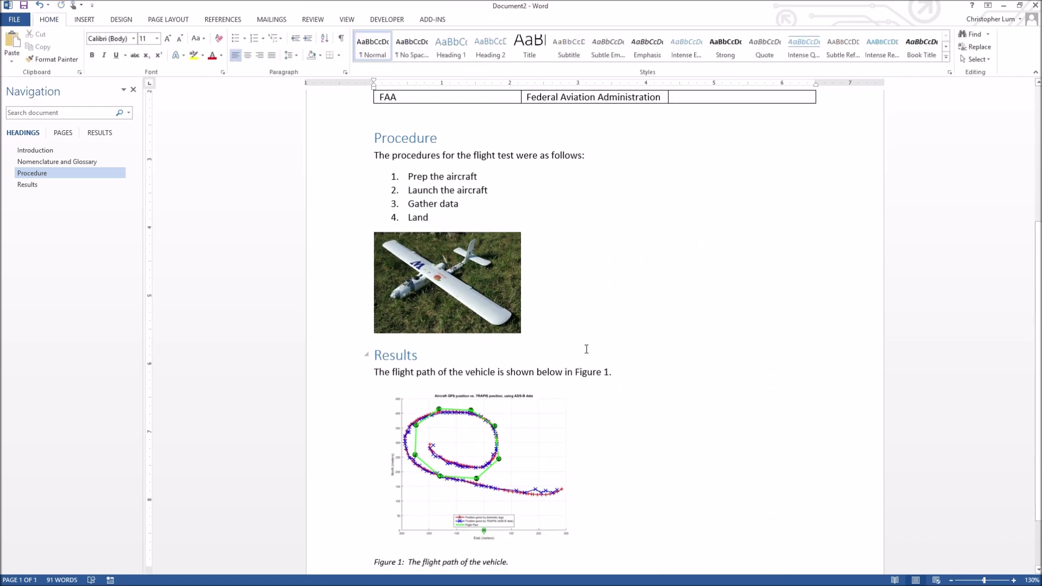
Add an empty paragraph below the aircraft picture and select the picture
{"action": "key", "text": "Return"}
{"action": "scroll", "coordinate": [576, 342], "scroll_direction": "down", "scroll_amount": 1}
{"action": "left_click", "coordinate": [516, 289]}
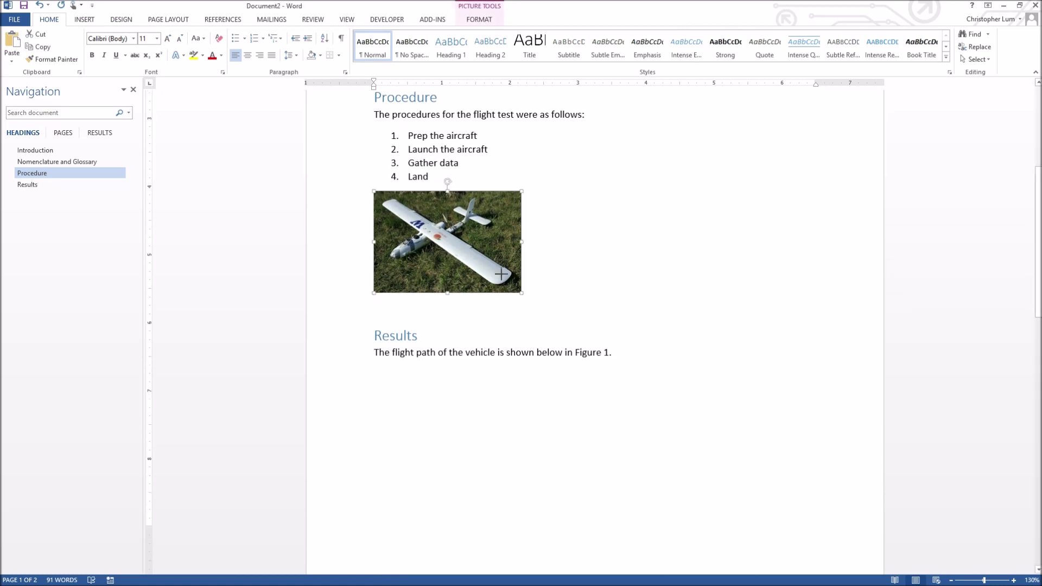
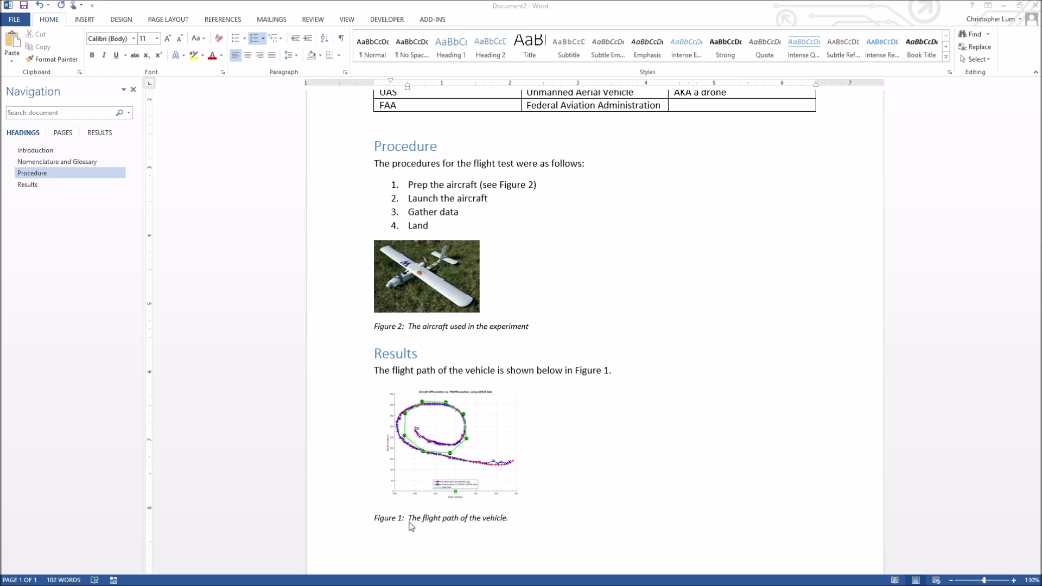
Delete the typed caption under the flight path plot and the words "Figure 1" from the Results sentence
{"action": "left_click", "coordinate": [354, 522]}
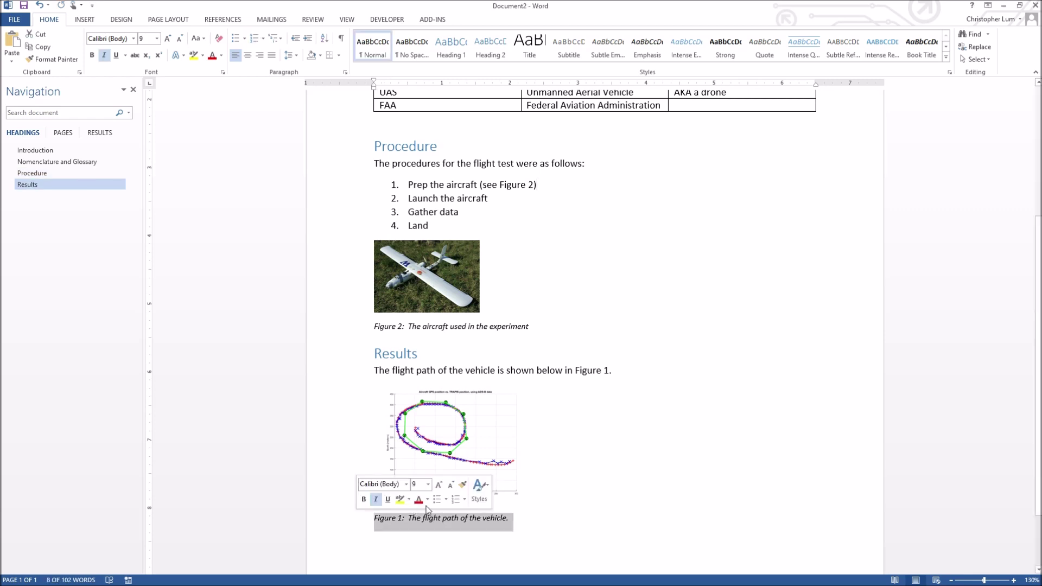
{"action": "key", "text": "Delete"}
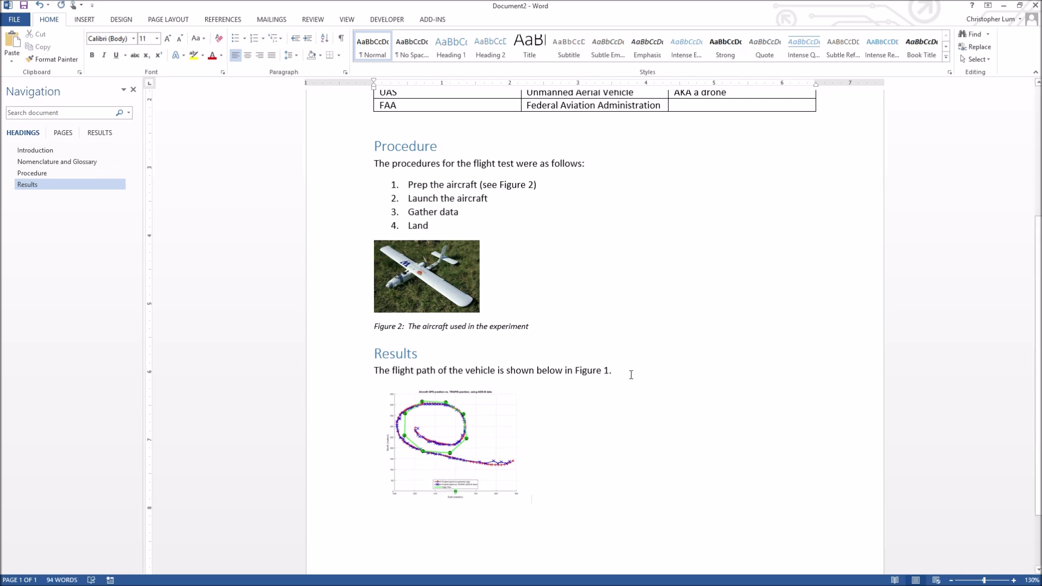
{"action": "left_click_drag", "start_coordinate": [609, 371], "coordinate": [580, 369]}
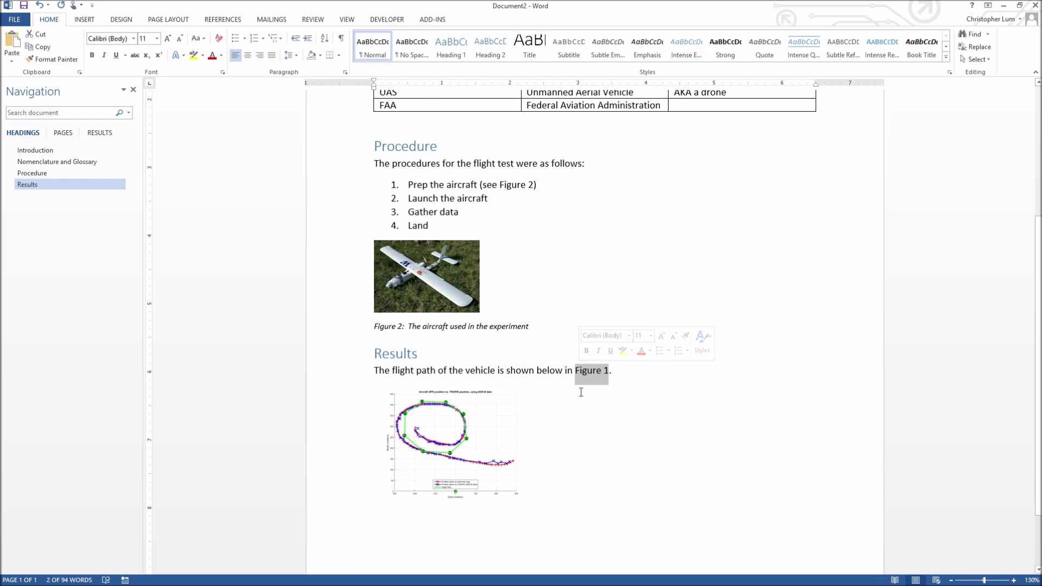
{"action": "key", "text": "Delete"}
Delete the typed caption under the aircraft picture and the words "Figure 2" from the first Procedure list item
{"action": "left_click_drag", "start_coordinate": [535, 327], "coordinate": [373, 323]}
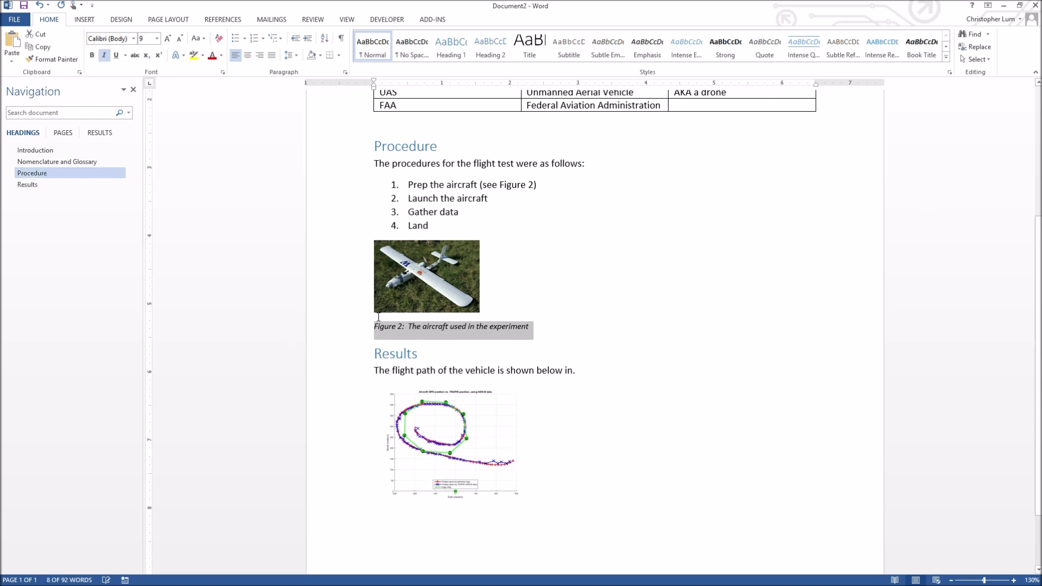
{"action": "key", "text": "Delete"}
{"action": "scroll", "coordinate": [416, 278], "scroll_direction": "up", "scroll_amount": 1}
{"action": "double_click", "coordinate": [517, 203]}
{"action": "key", "text": "Delete"}
Delete the typed caption above the acronym table and the words "Table 1" from the Introduction sentence
{"action": "scroll", "coordinate": [529, 211], "scroll_direction": "up", "scroll_amount": 3}
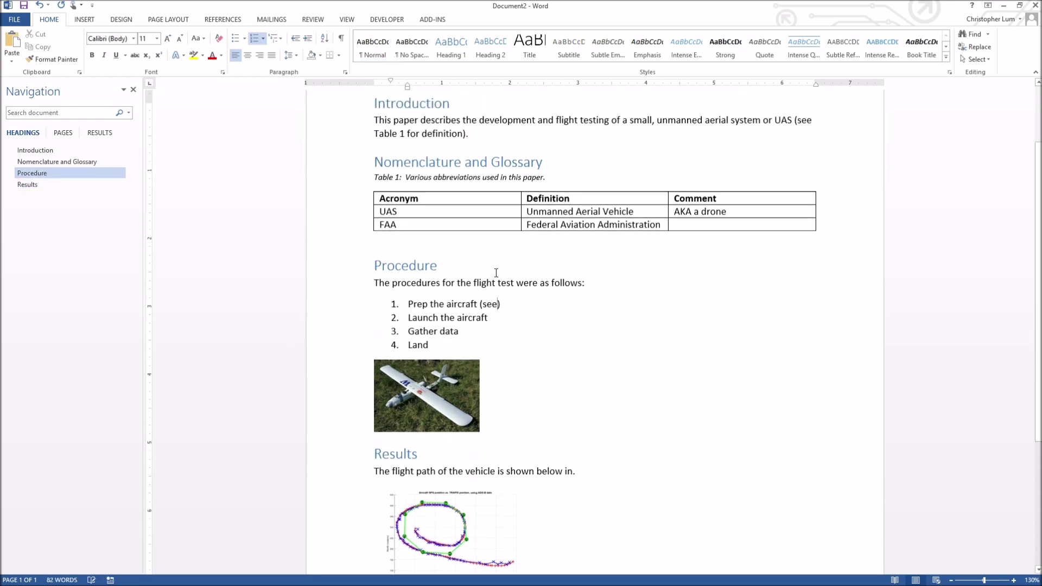
{"action": "left_click_drag", "start_coordinate": [548, 221], "coordinate": [369, 220]}
{"action": "key", "text": "Delete"}
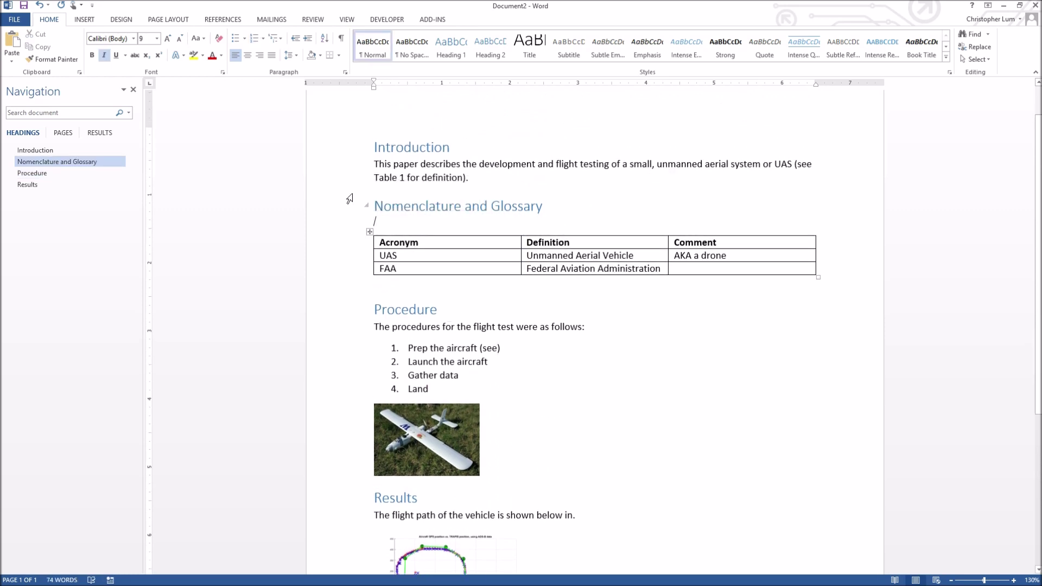
{"action": "left_click_drag", "start_coordinate": [408, 177], "coordinate": [374, 177]}
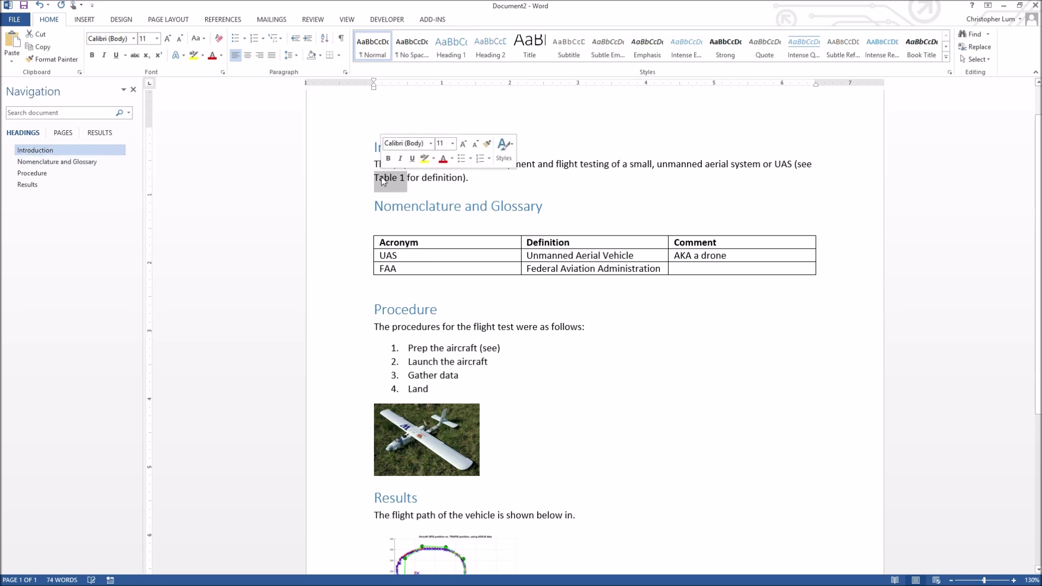
{"action": "key", "text": "Delete"}
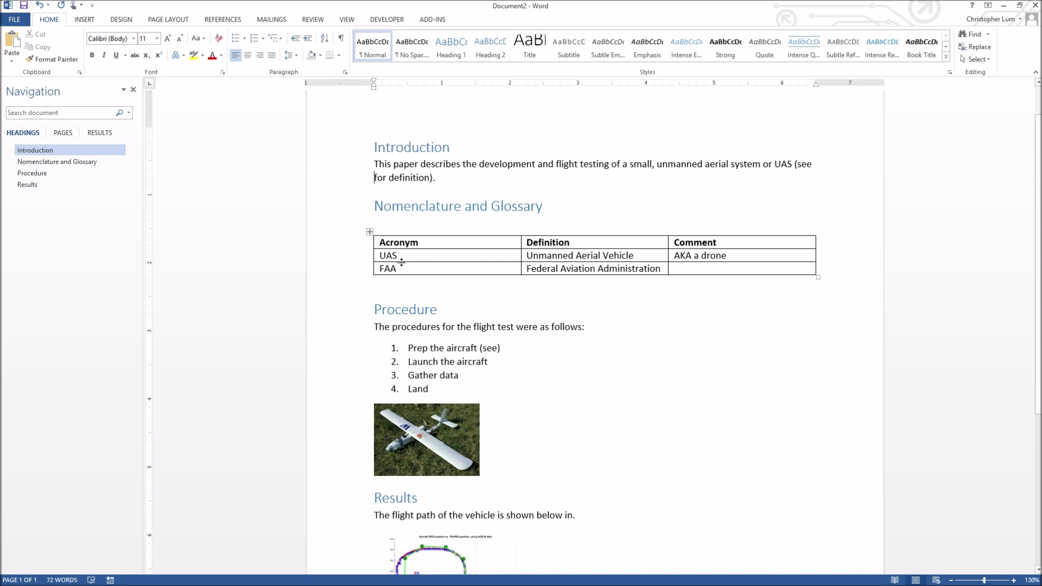
Insert an automatic Table caption above the acronym table reading "Table 1: Various abbreviations used in this paper."
{"action": "left_click", "coordinate": [370, 231]}
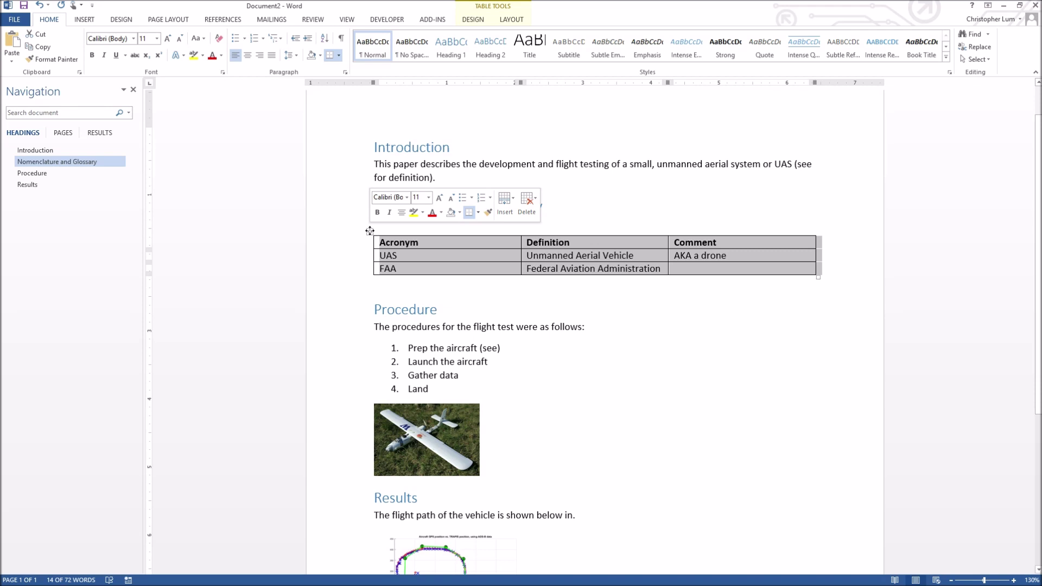
{"action": "right_click", "coordinate": [370, 231]}
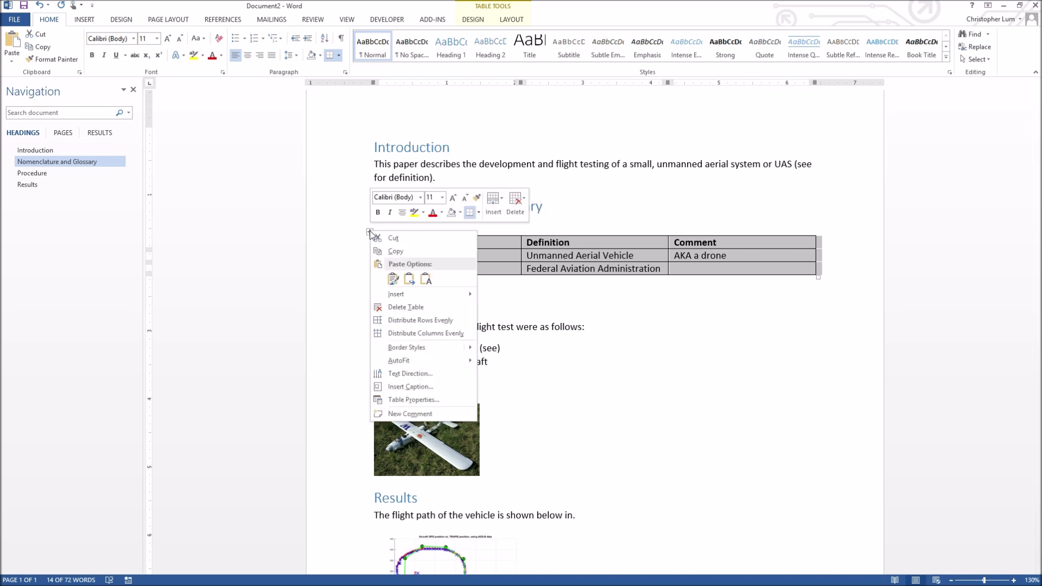
{"action": "left_click", "coordinate": [436, 386]}
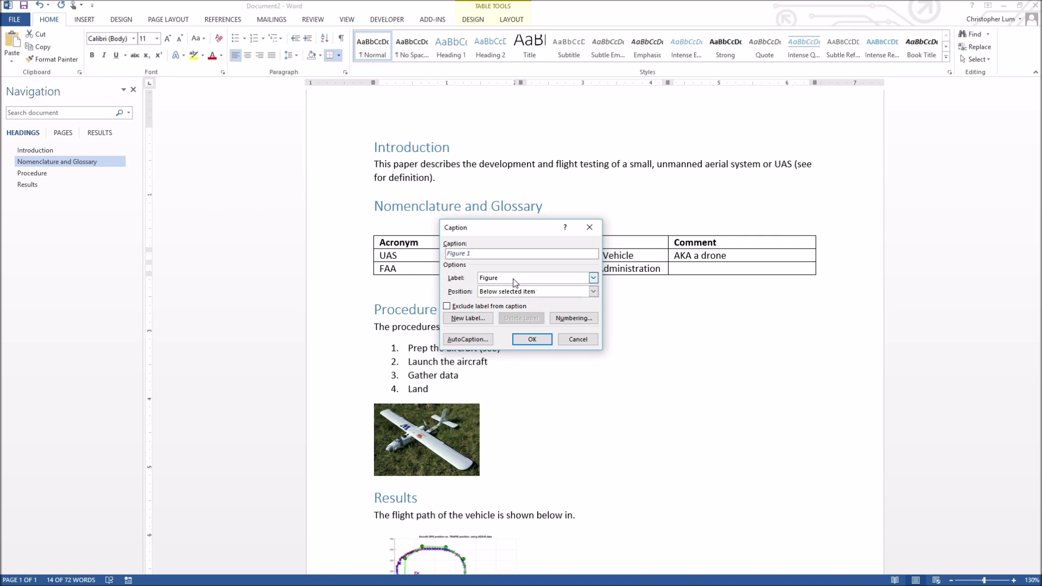
{"action": "left_click", "coordinate": [593, 278]}
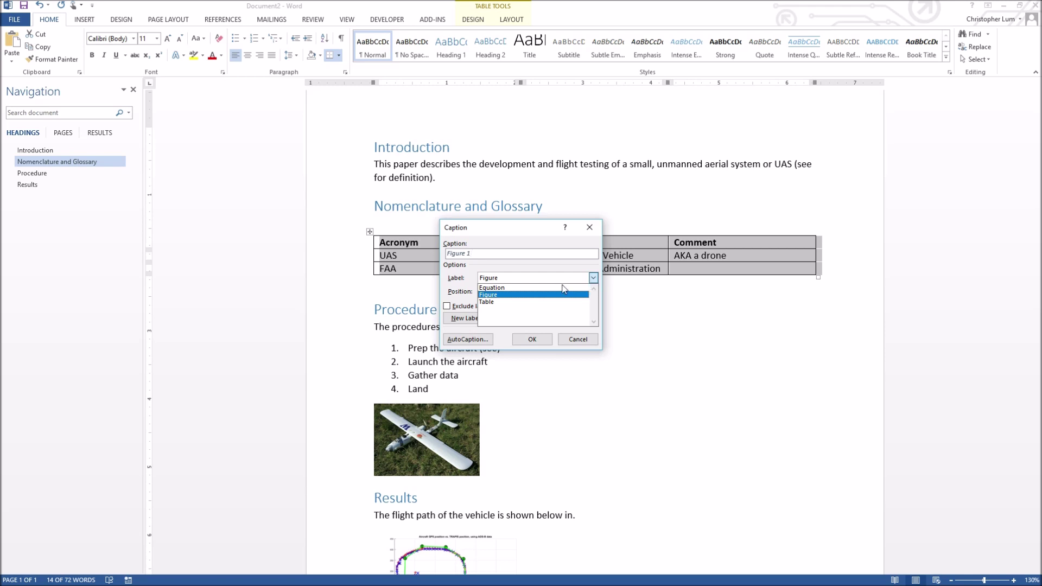
{"action": "left_click", "coordinate": [513, 302]}
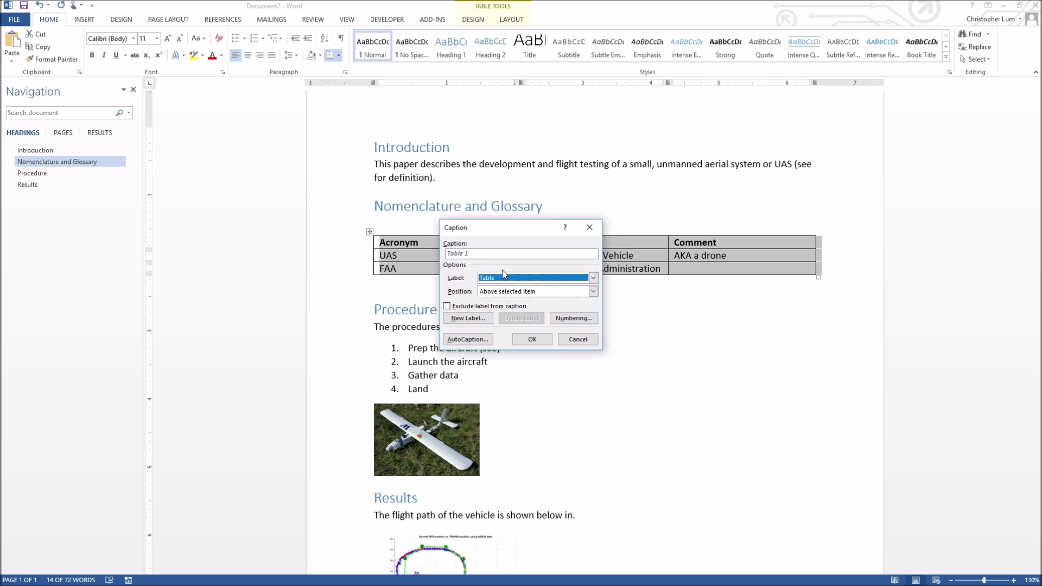
{"action": "left_click", "coordinate": [530, 342]}
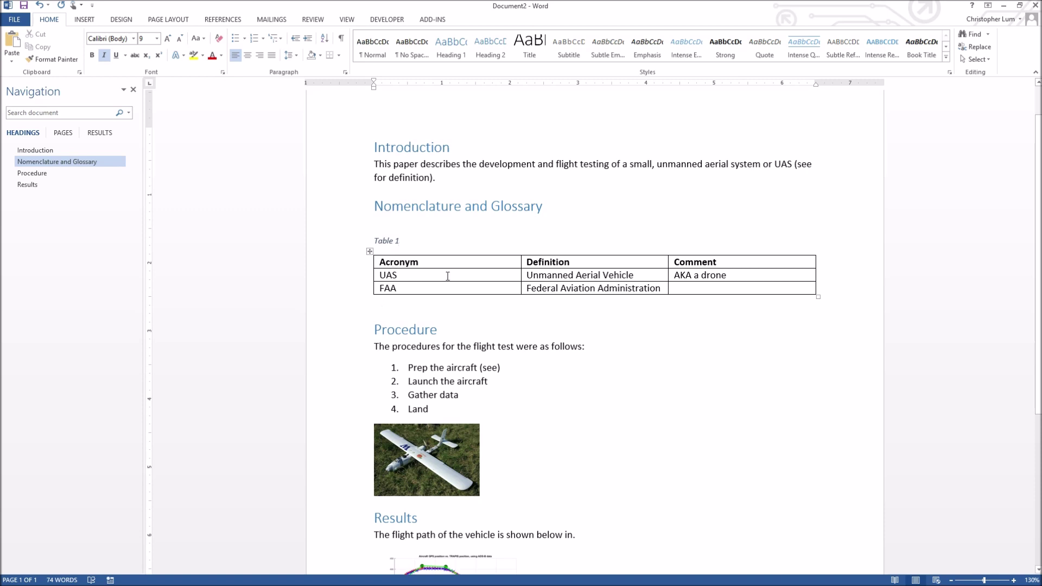
{"action": "type", "text": ":"}
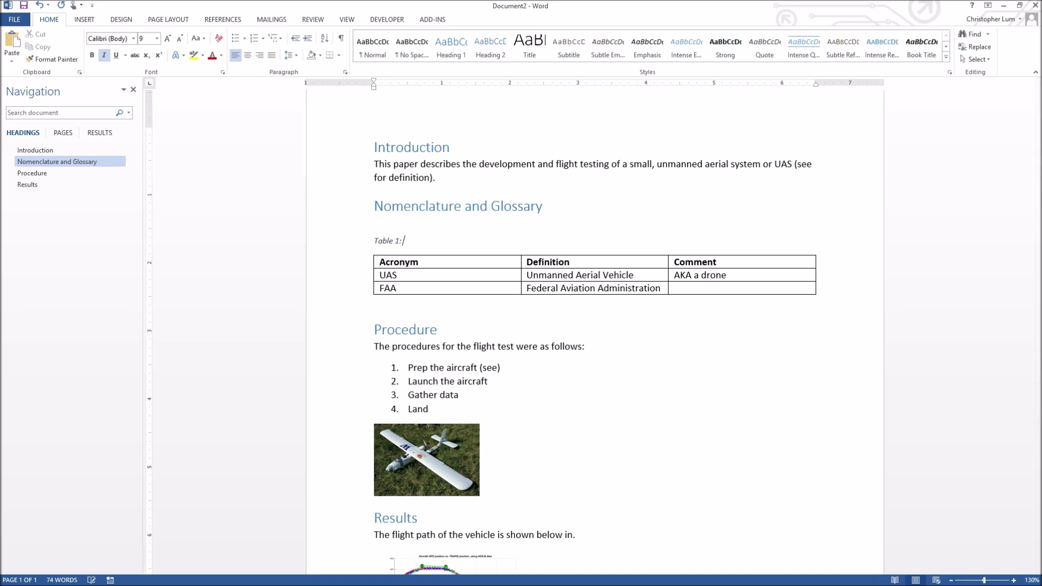
{"action": "type", "text": "  Various abbreviations used in this paper."}
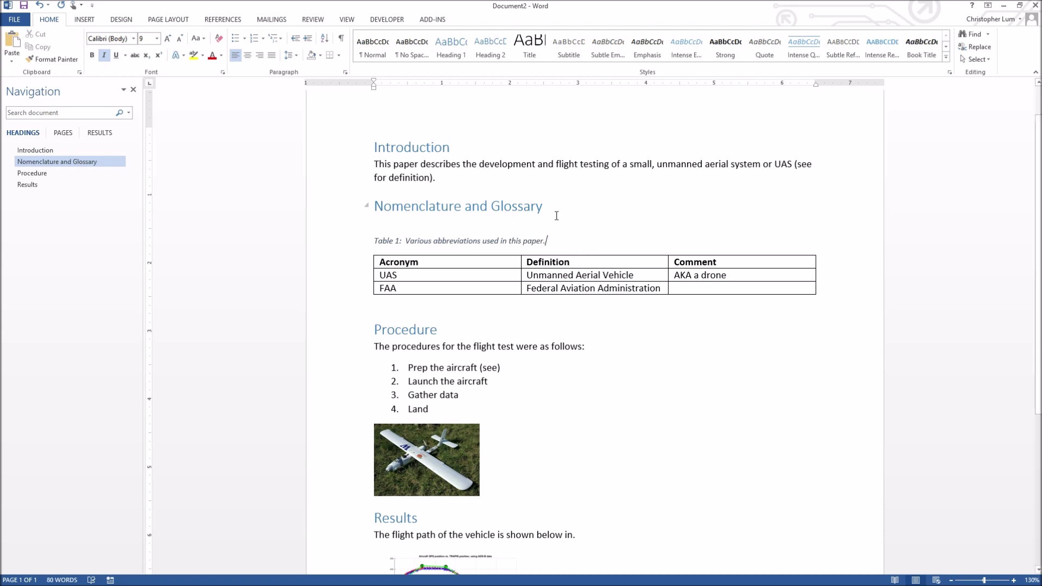
Examine the table caption character by character at high zoom to see how its number behaves as a field
{"action": "scroll", "coordinate": [442, 282], "scroll_direction": "up", "scroll_amount": 10}
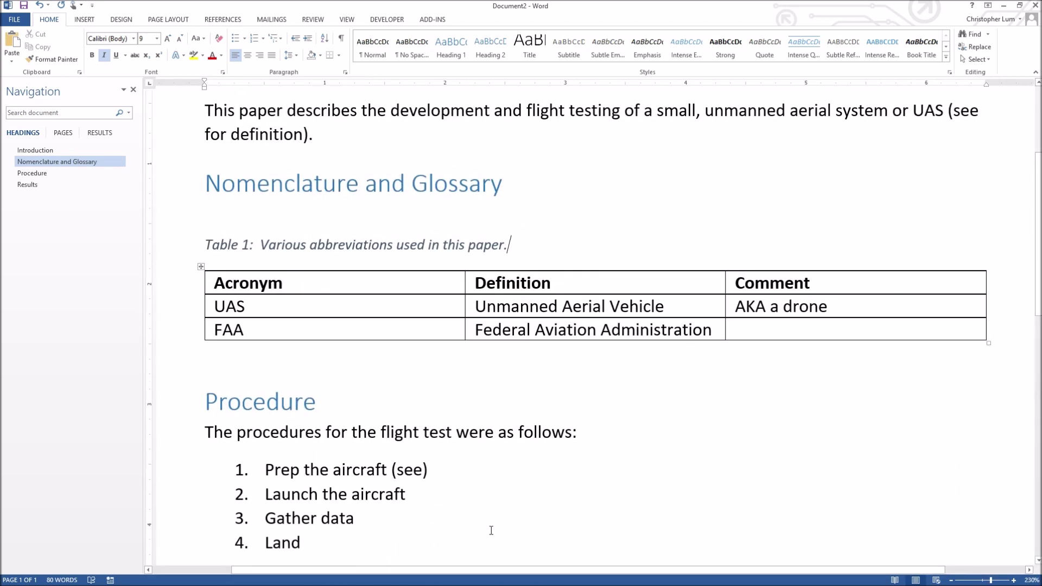
{"action": "left_click_drag", "start_coordinate": [529, 569], "coordinate": [451, 569]}
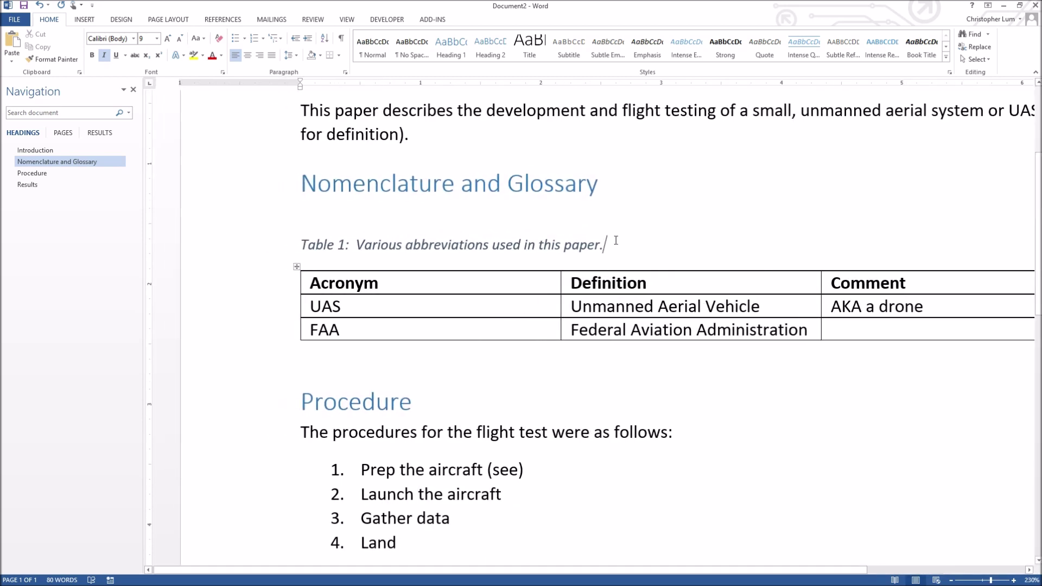
{"action": "key", "text": "Left"}
{"action": "key", "text": "Left"}
{"action": "key", "text": "Left"}
{"action": "key", "text": "Left"}
{"action": "key", "text": "Left"}
{"action": "key", "text": "Left"}
{"action": "key", "text": "Left"}
{"action": "key", "text": "Left"}
{"action": "key", "text": "Left"}
{"action": "key", "text": "Left"}
{"action": "key", "text": "Left"}
{"action": "key", "text": "Left"}
{"action": "key", "text": "Left"}
{"action": "key", "text": "Left"}
{"action": "key", "text": "Left"}
{"action": "key", "text": "Left"}
{"action": "key", "text": "Left"}
{"action": "key", "text": "Left"}
{"action": "key", "text": "Left"}
{"action": "key", "text": "Left"}
{"action": "key", "text": "Left"}
{"action": "key", "text": "Left"}
{"action": "key", "text": "Left"}
{"action": "key", "text": "Left"}
{"action": "key", "text": "Left"}
{"action": "key", "text": "Left"}
{"action": "key", "text": "Left"}
{"action": "key", "text": "Left"}
{"action": "key", "text": "Left"}
{"action": "key", "text": "Left"}
{"action": "key", "text": "Left"}
{"action": "key", "text": "Left"}
{"action": "key", "text": "Left"}
{"action": "key", "text": "Left"}
{"action": "key", "text": "Left"}
{"action": "key", "text": "Left"}
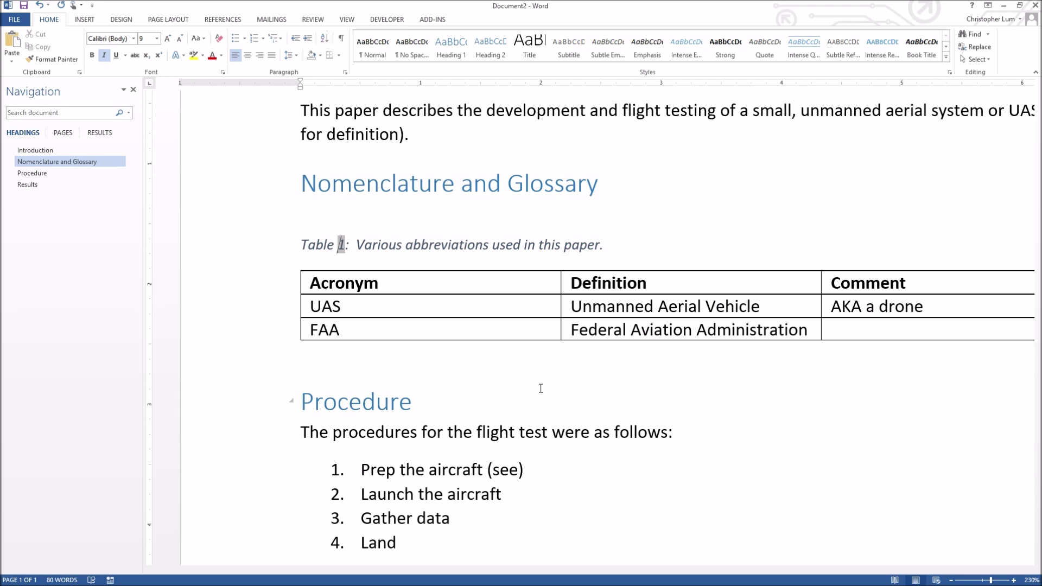
{"action": "left_click", "coordinate": [572, 245]}
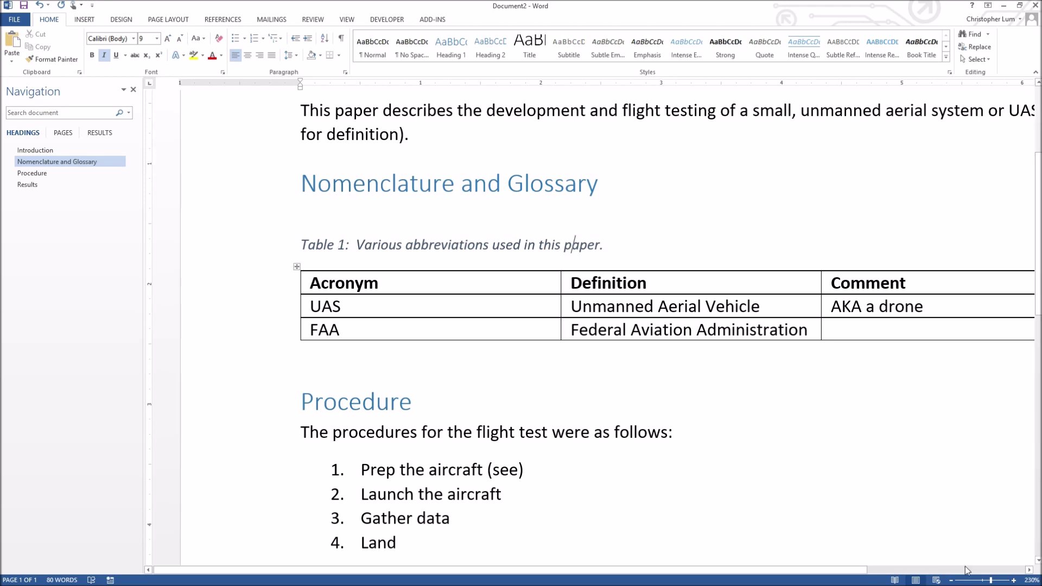
Insert an automatic Figure caption below the aircraft picture reading "Figure 1: The aircraft used in the experiment."
{"action": "left_click", "coordinate": [953, 581]}
{"action": "left_click", "coordinate": [953, 580]}
{"action": "left_click", "coordinate": [952, 580]}
{"action": "left_click", "coordinate": [953, 581]}
{"action": "left_click", "coordinate": [952, 581]}
{"action": "left_click", "coordinate": [953, 581]}
{"action": "scroll", "coordinate": [659, 347], "scroll_direction": "down", "scroll_amount": 3}
{"action": "scroll", "coordinate": [660, 347], "scroll_direction": "down", "scroll_amount": 3}
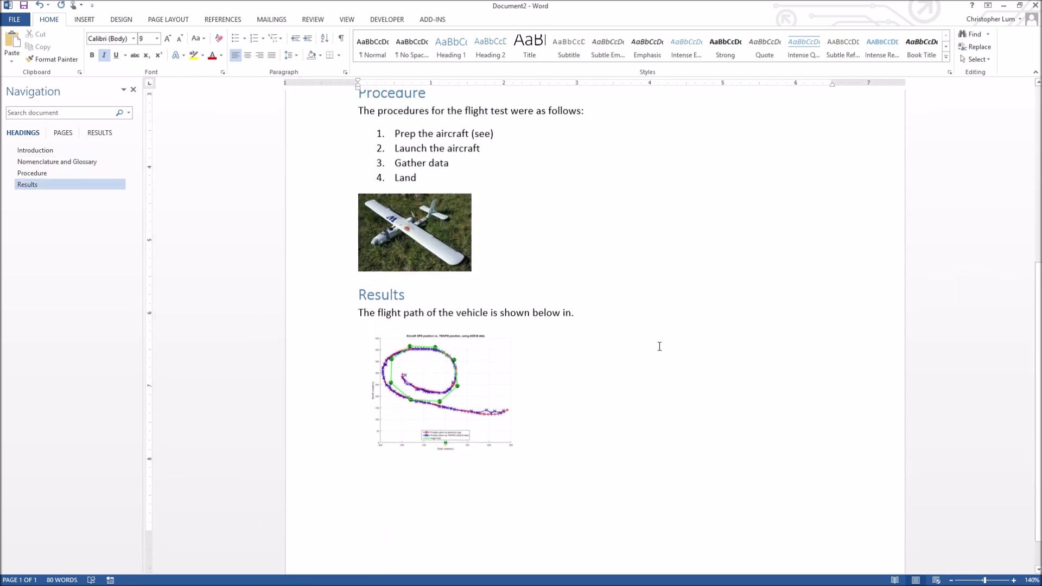
{"action": "scroll", "coordinate": [660, 347], "scroll_direction": "up", "scroll_amount": 2}
{"action": "left_click", "coordinate": [412, 281]}
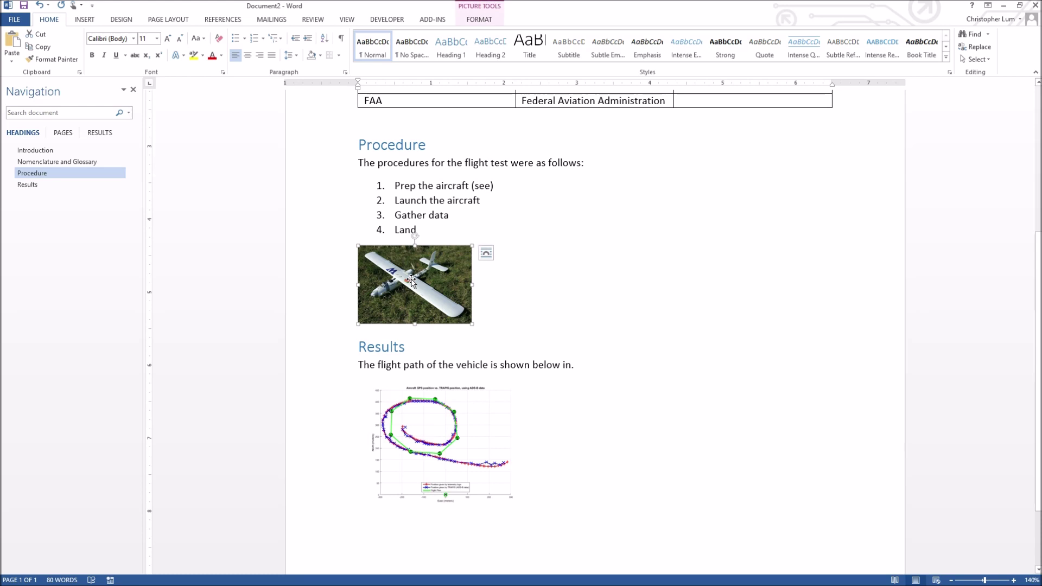
{"action": "right_click", "coordinate": [412, 280]}
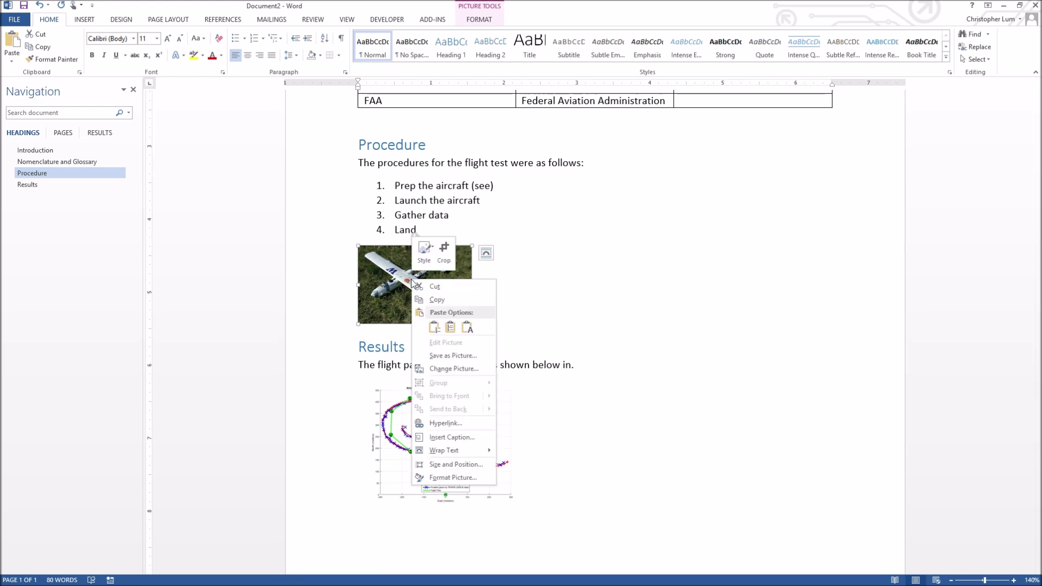
{"action": "left_click", "coordinate": [449, 438]}
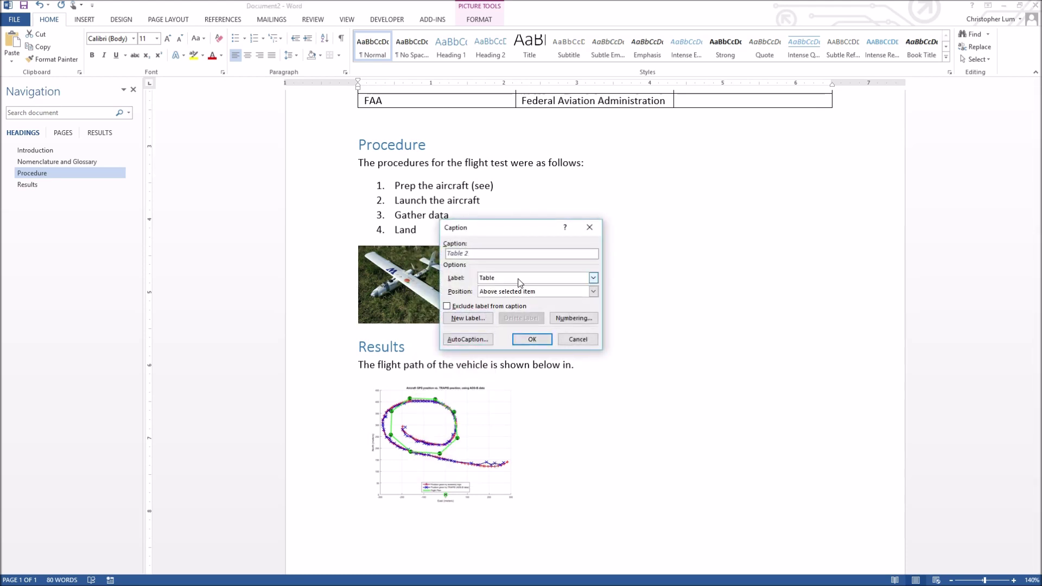
{"action": "left_click", "coordinate": [519, 279]}
{"action": "left_click", "coordinate": [513, 295]}
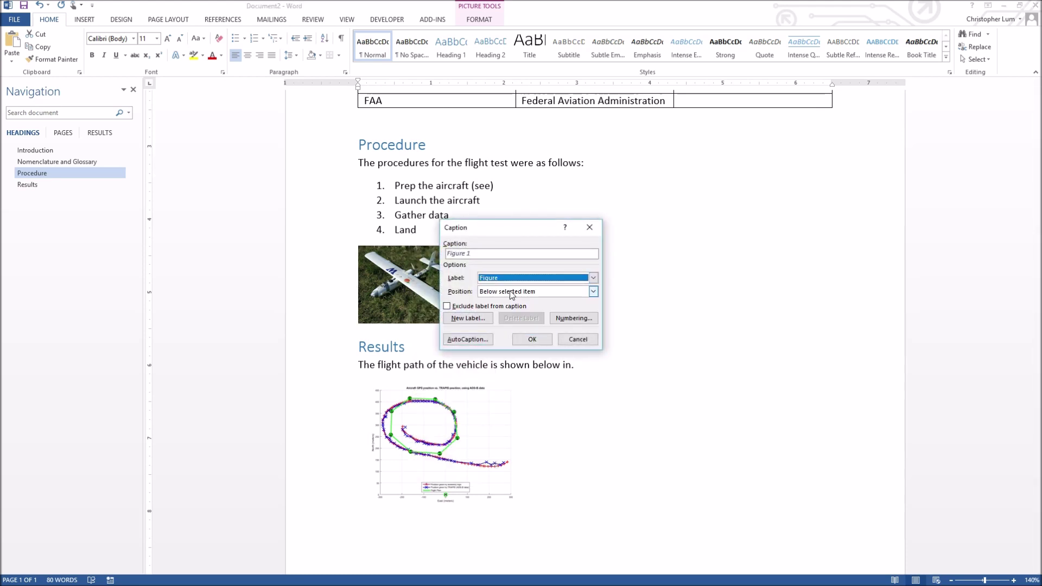
{"action": "left_click", "coordinate": [489, 255]}
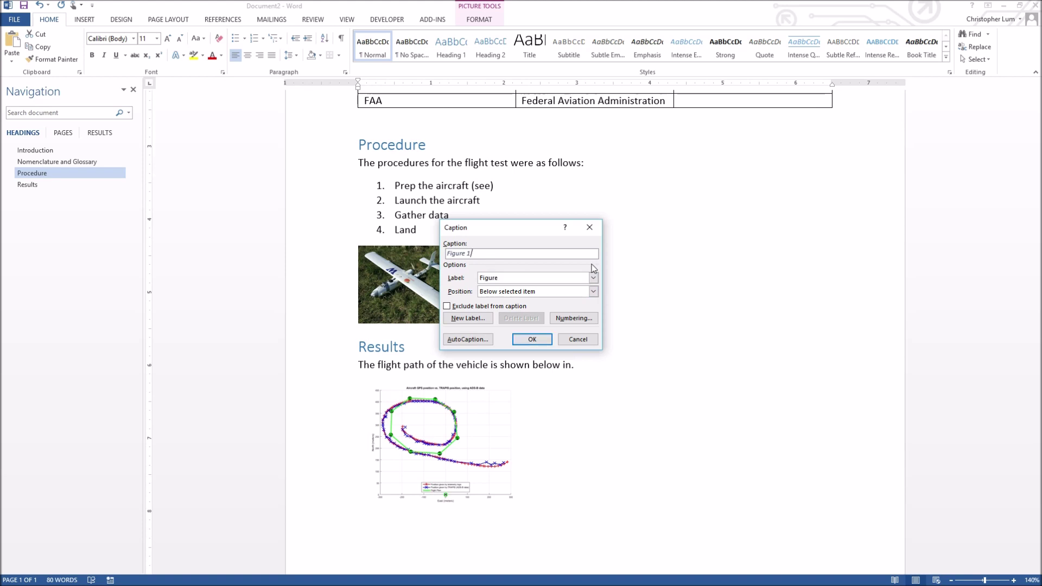
{"action": "type", "text": ": The aircraft used in the experiment."}
{"action": "type", "text": "."}
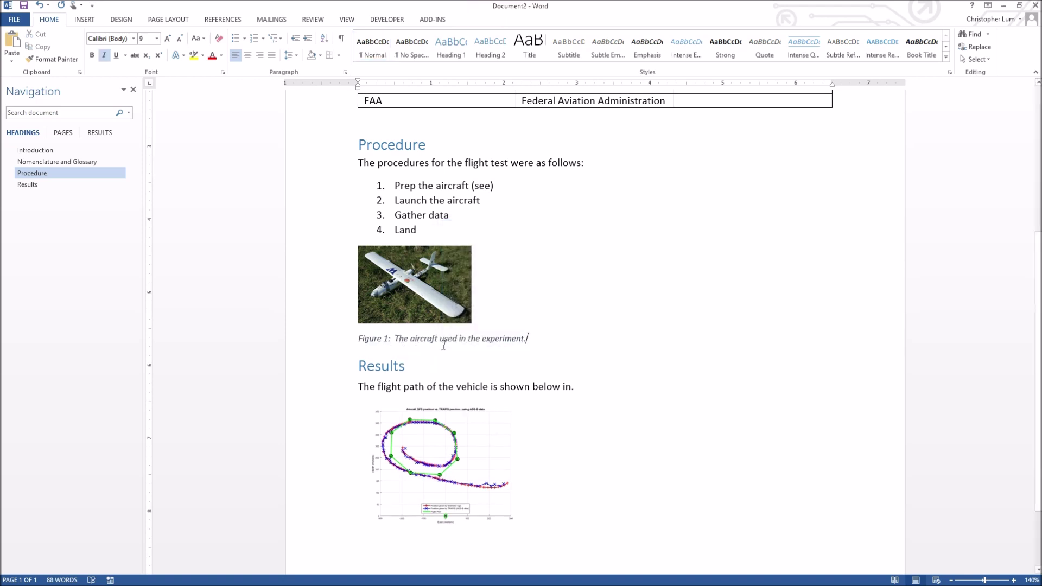
Step back through the aircraft picture's caption to examine its number field
{"action": "key", "text": "ctrl+Left"}
{"action": "key", "text": "ctrl+Left"}
{"action": "key", "text": "ctrl+Left"}
{"action": "key", "text": "ctrl+Left"}
{"action": "key", "text": "ctrl+Left"}
{"action": "key", "text": "Left"}
{"action": "key", "text": "Left"}
{"action": "key", "text": "Left"}
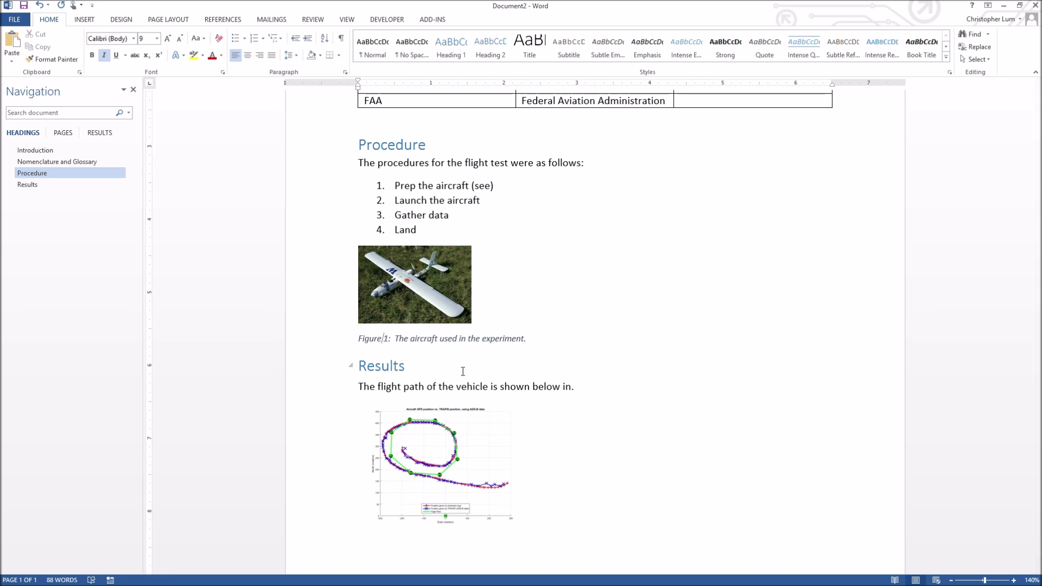
Insert an automatic Figure caption below the flight path plot reading "Figure 2: The flight path of the vehicle."
{"action": "scroll", "coordinate": [463, 371], "scroll_direction": "down", "scroll_amount": 1}
{"action": "scroll", "coordinate": [462, 373], "scroll_direction": "down", "scroll_amount": 1}
{"action": "left_click", "coordinate": [425, 358]}
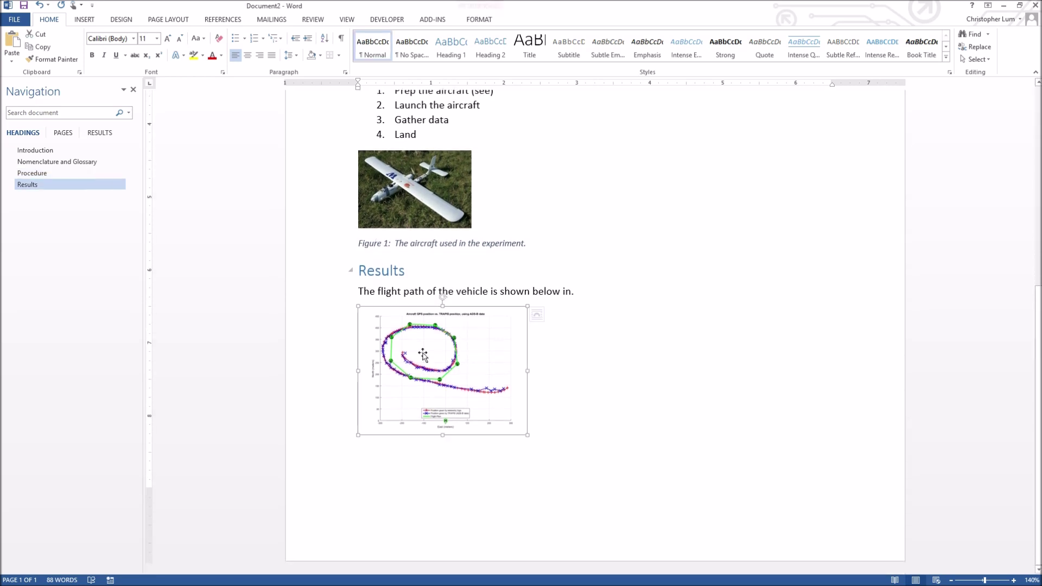
{"action": "right_click", "coordinate": [476, 339]}
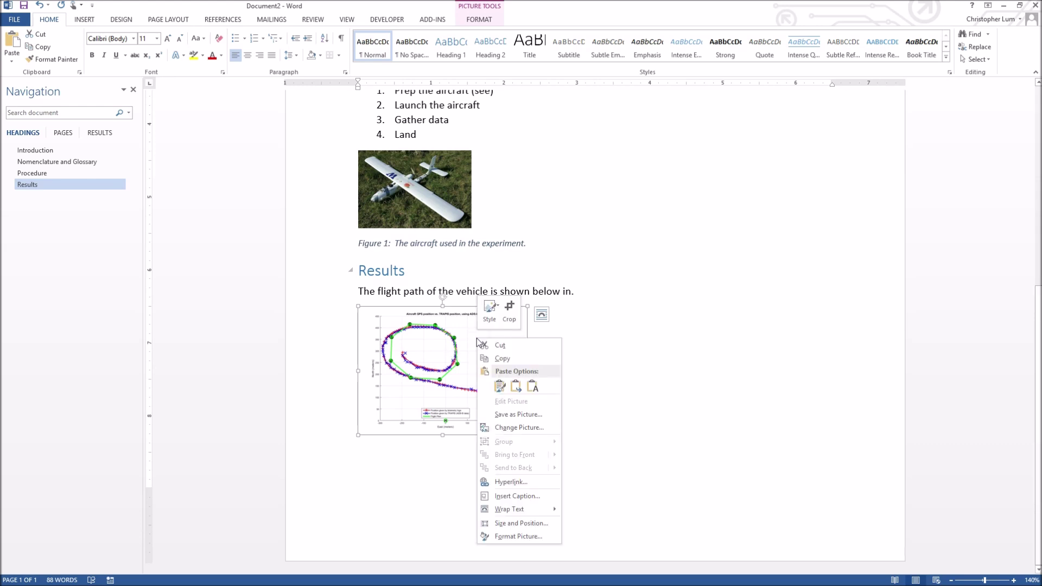
{"action": "left_click", "coordinate": [504, 496]}
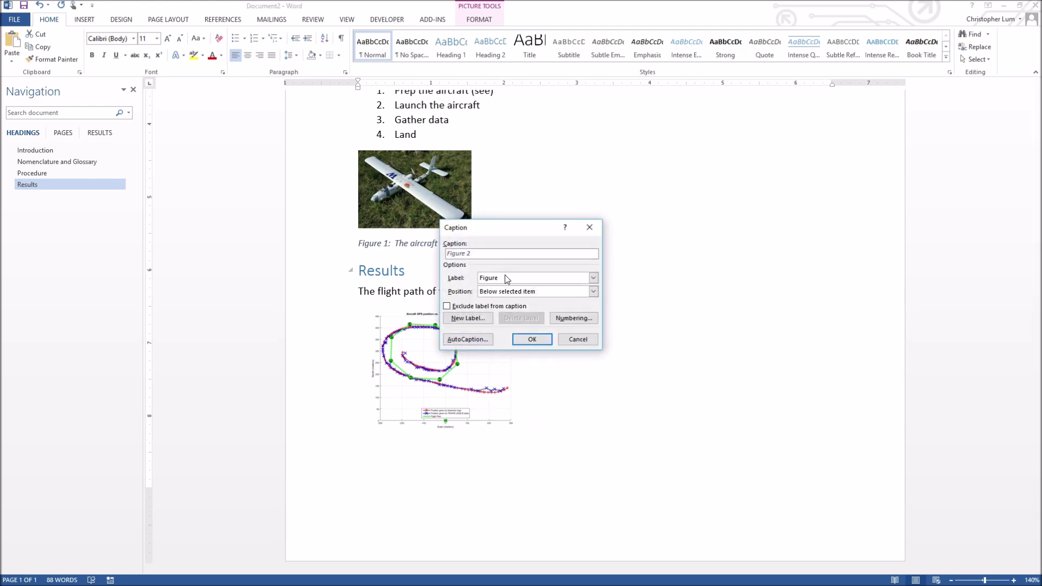
{"action": "left_click", "coordinate": [531, 343]}
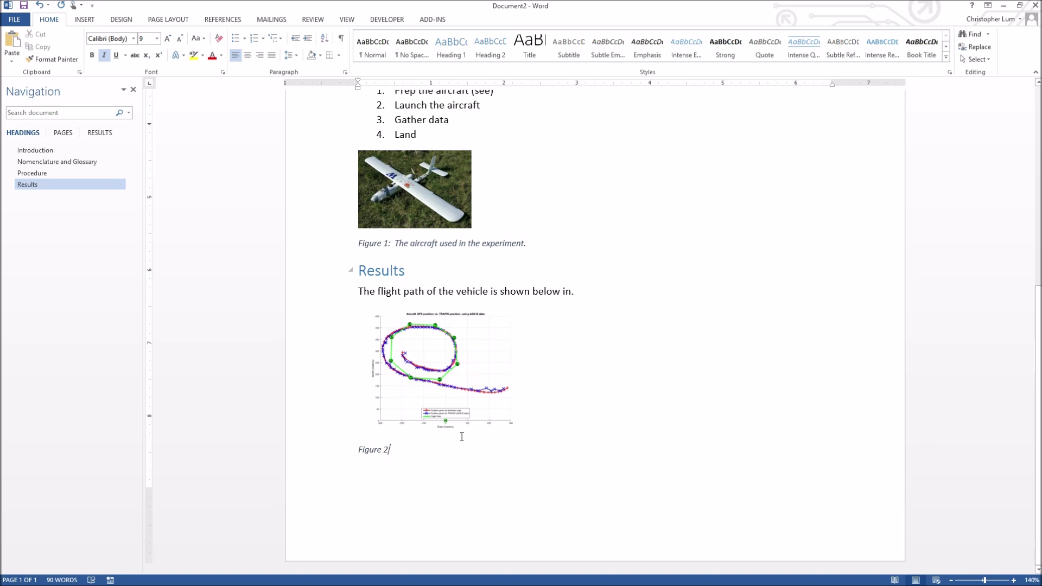
{"action": "type", "text": ":  "}
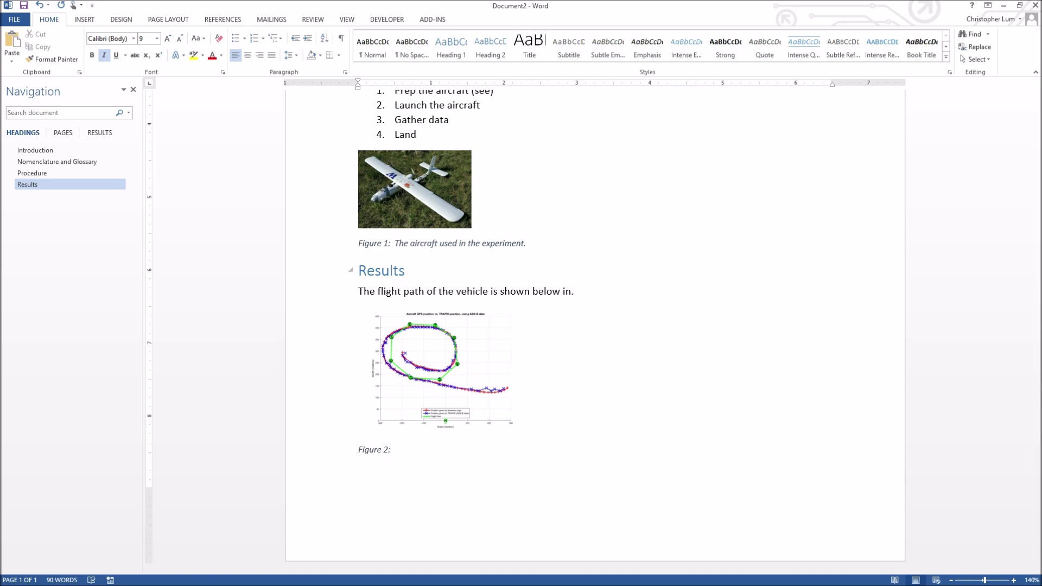
{"action": "type", "text": "The flight path of the vehicle."}
Try a plain-text "Table 1" reference after "see" in the Introduction sentence and remove it again
{"action": "scroll", "coordinate": [444, 386], "scroll_direction": "up", "scroll_amount": 1}
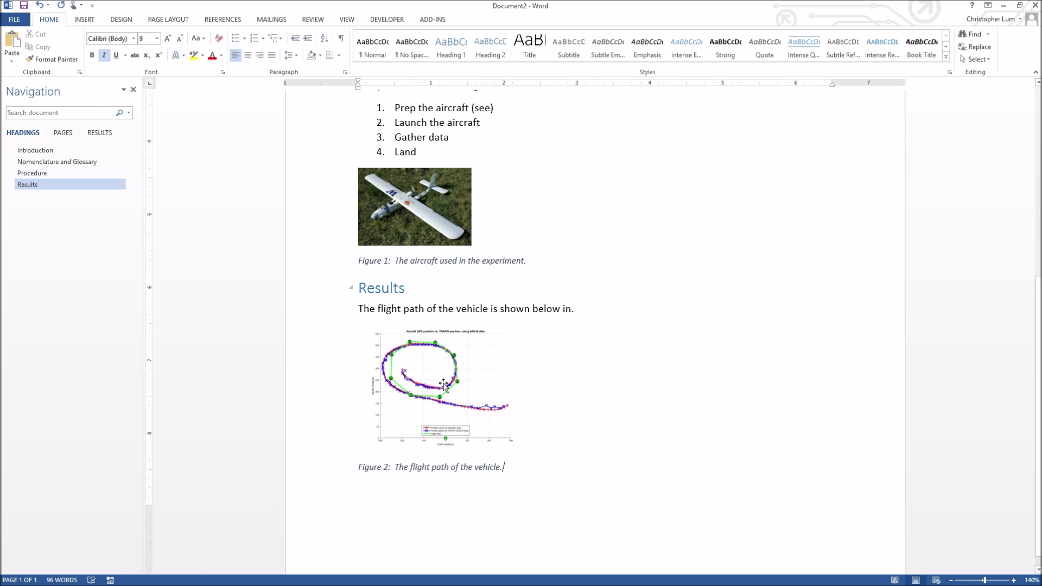
{"action": "scroll", "coordinate": [443, 385], "scroll_direction": "up", "scroll_amount": 6}
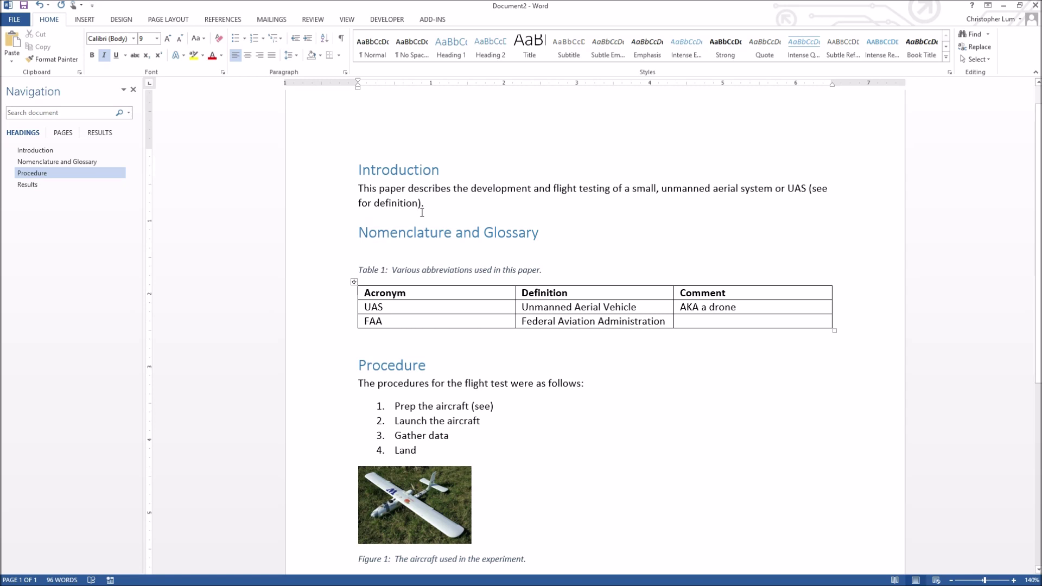
{"action": "left_click", "coordinate": [830, 191]}
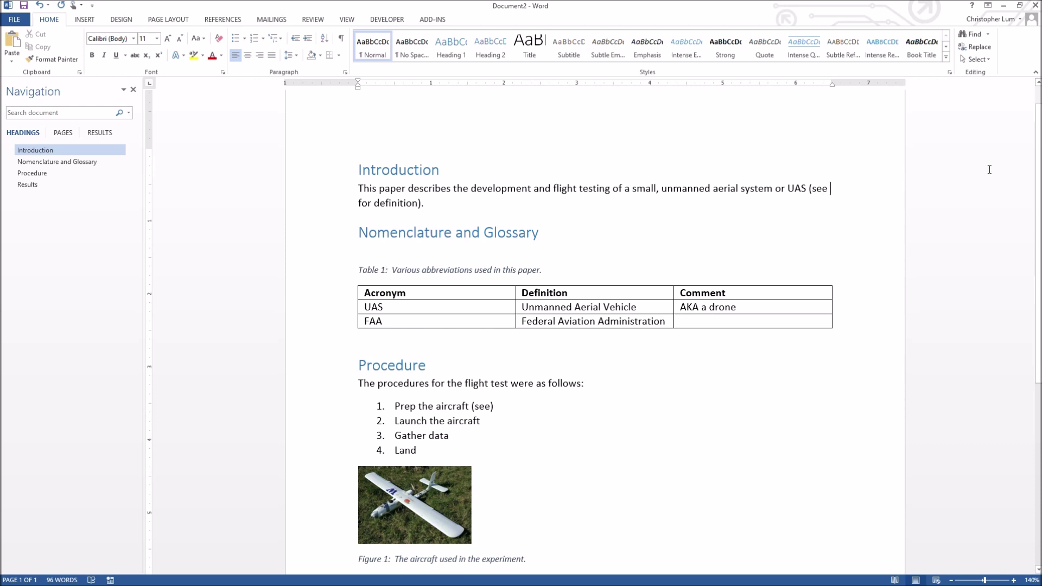
{"action": "type", "text": "Table 1"}
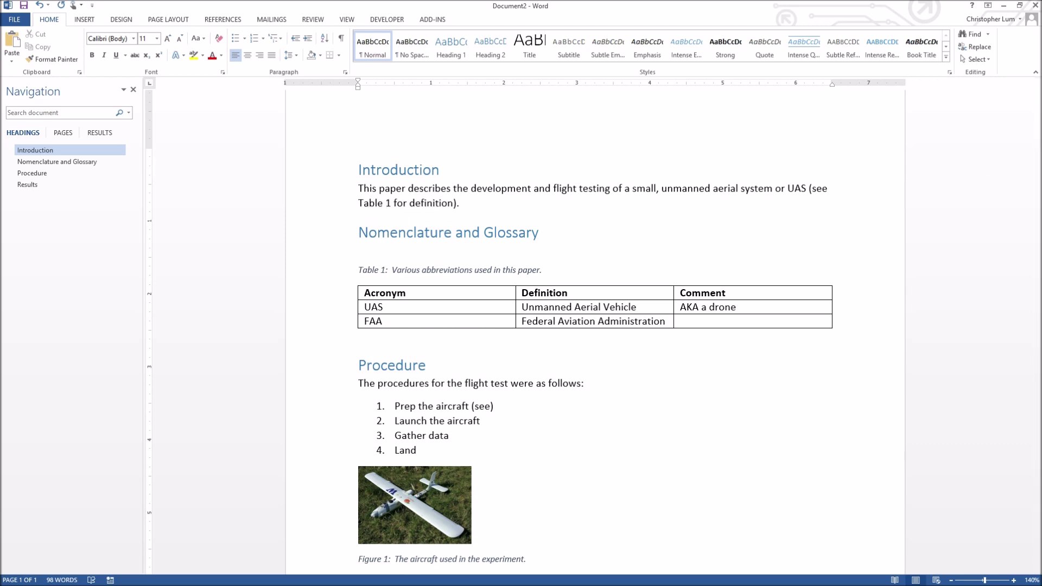
{"action": "key", "text": "ctrl+shift+Left"}
{"action": "key", "text": "ctrl+shift+Left"}
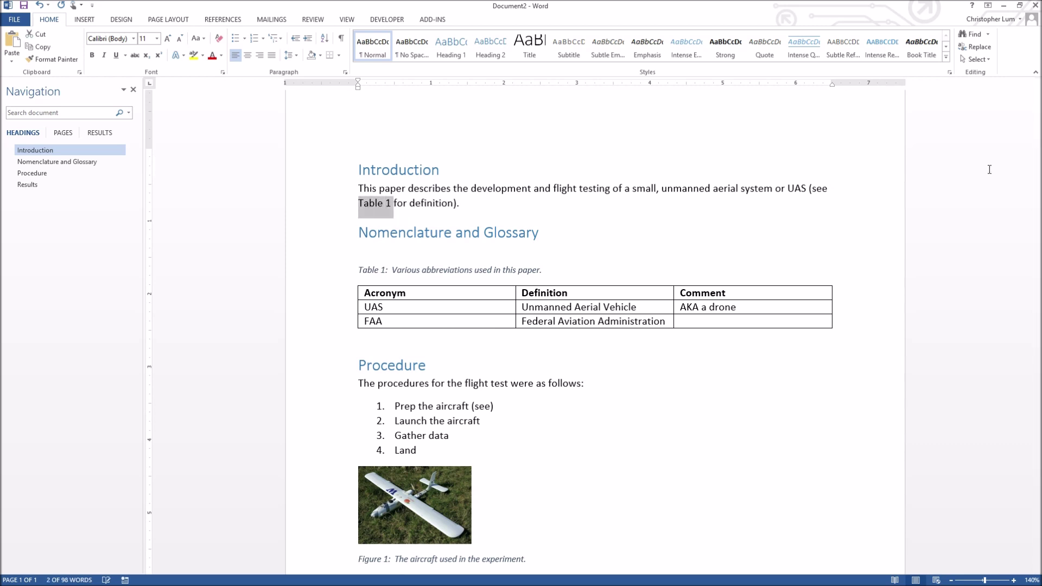
{"action": "key", "text": "Delete"}
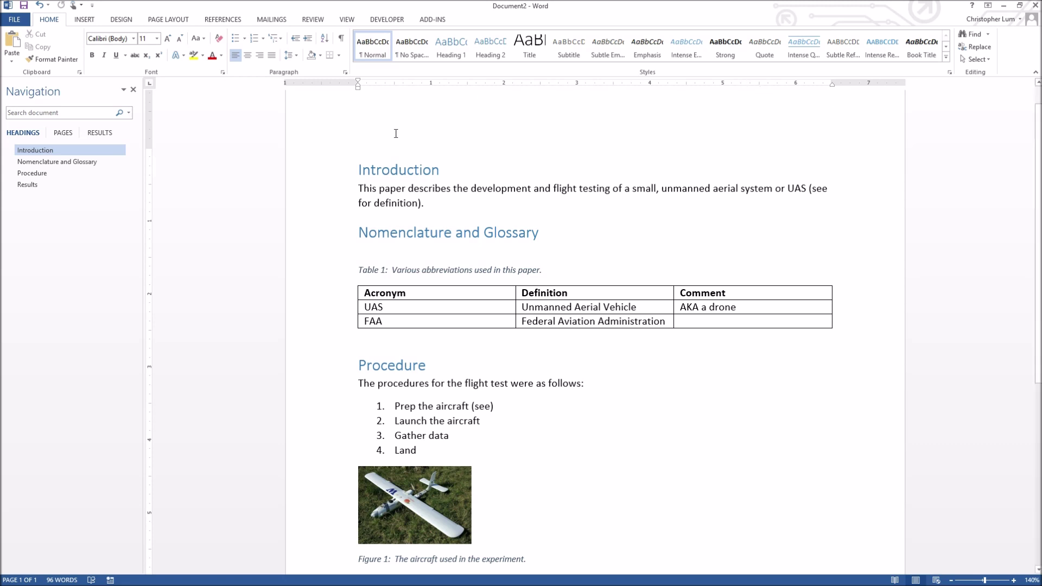
Insert a hyperlinked cross-reference to the abbreviations table after "see" in the Introduction, showing only label and number, followed by a space
{"action": "left_click", "coordinate": [223, 21]}
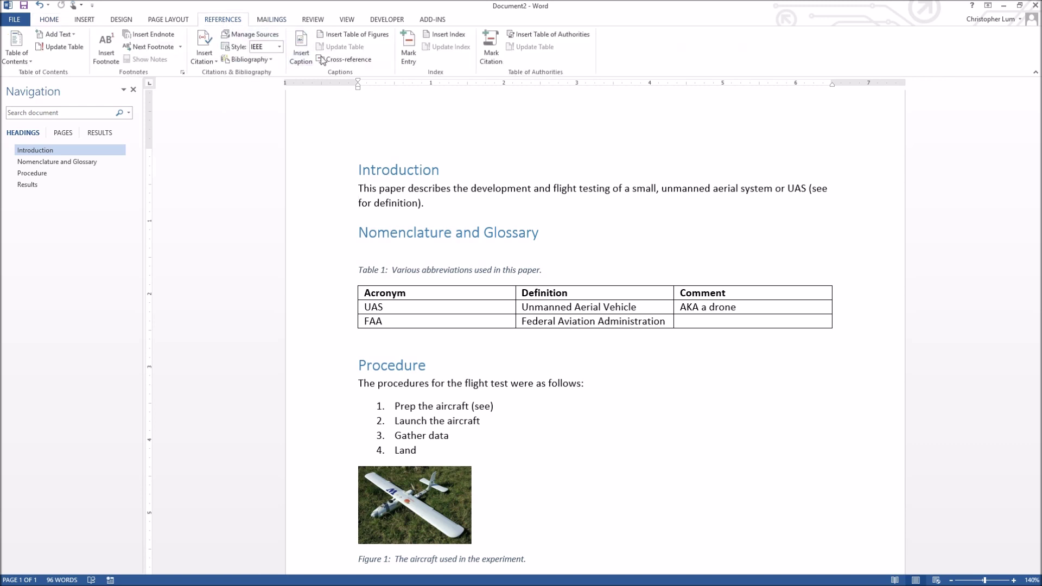
{"action": "left_click", "coordinate": [341, 61]}
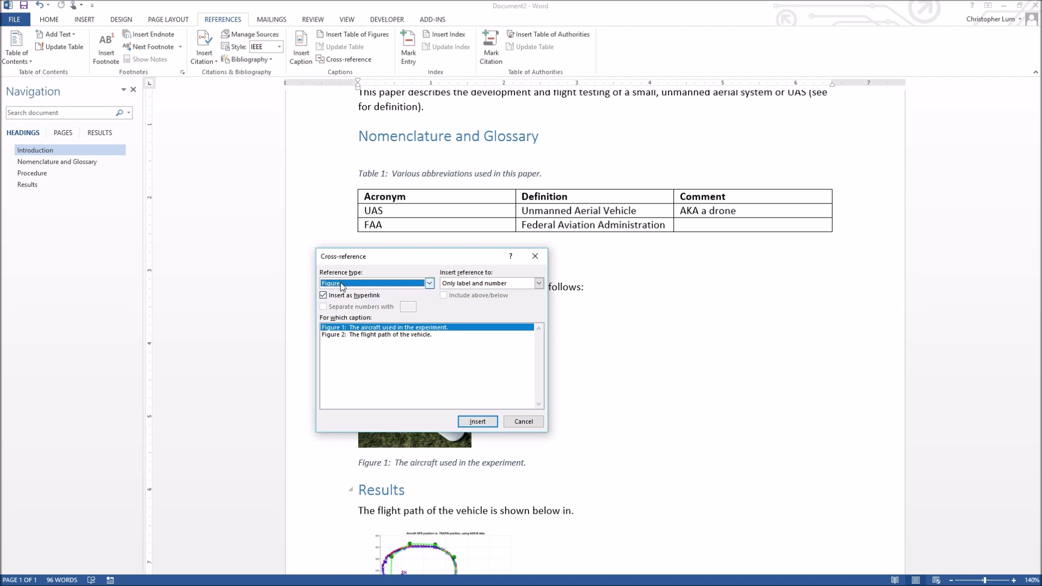
{"action": "left_click", "coordinate": [358, 286]}
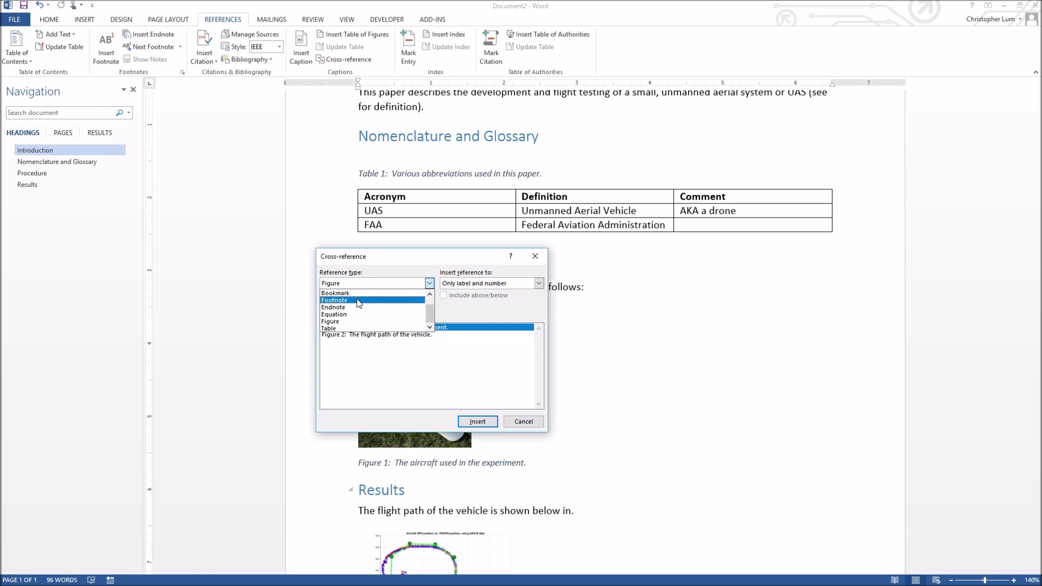
{"action": "left_click", "coordinate": [351, 328]}
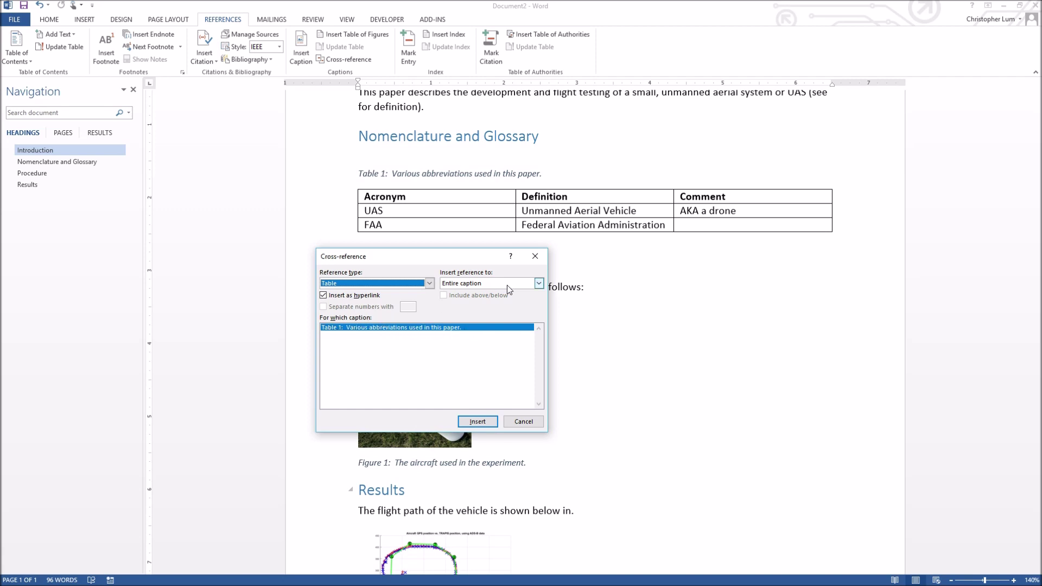
{"action": "left_click", "coordinate": [524, 284]}
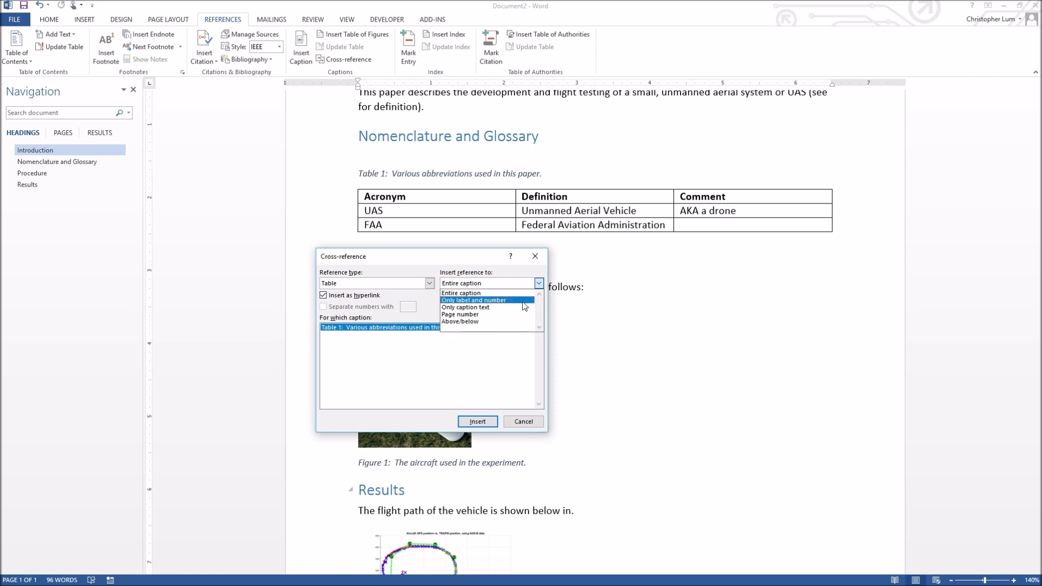
{"action": "left_click", "coordinate": [524, 301]}
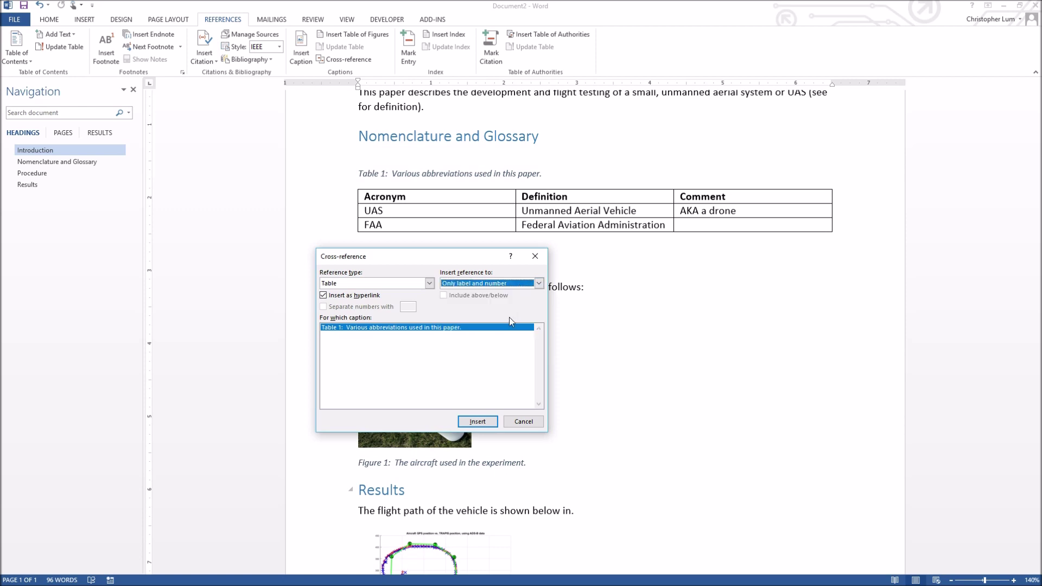
{"action": "left_click", "coordinate": [474, 425]}
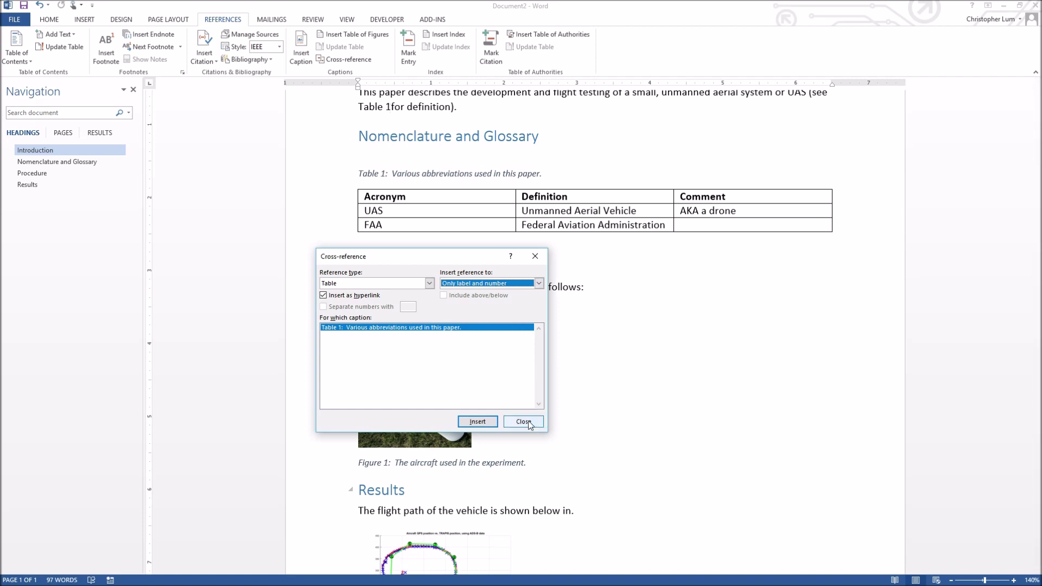
{"action": "left_click", "coordinate": [524, 422]}
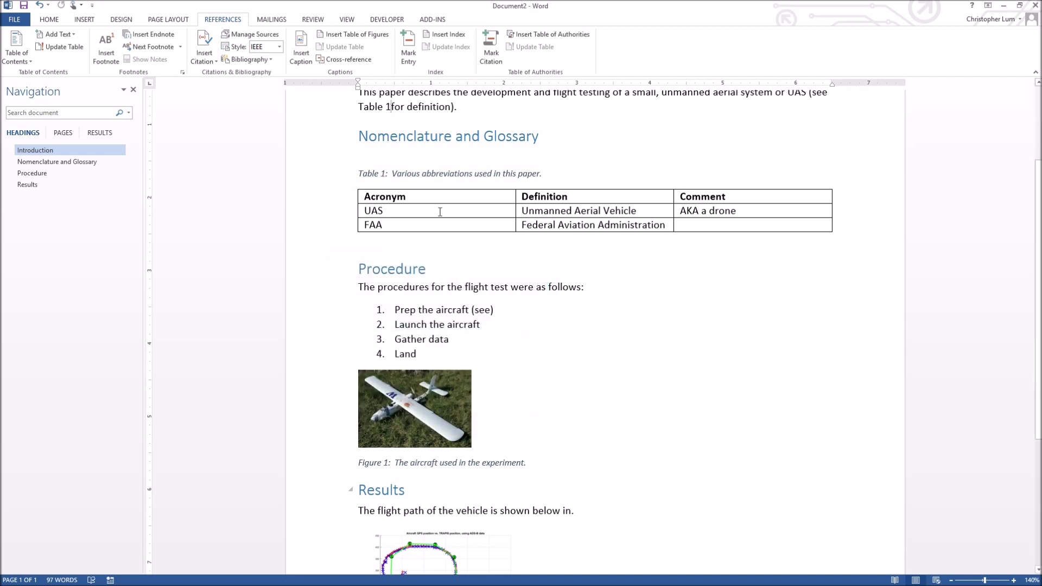
{"action": "scroll", "coordinate": [409, 108], "scroll_direction": "up", "scroll_amount": 1}
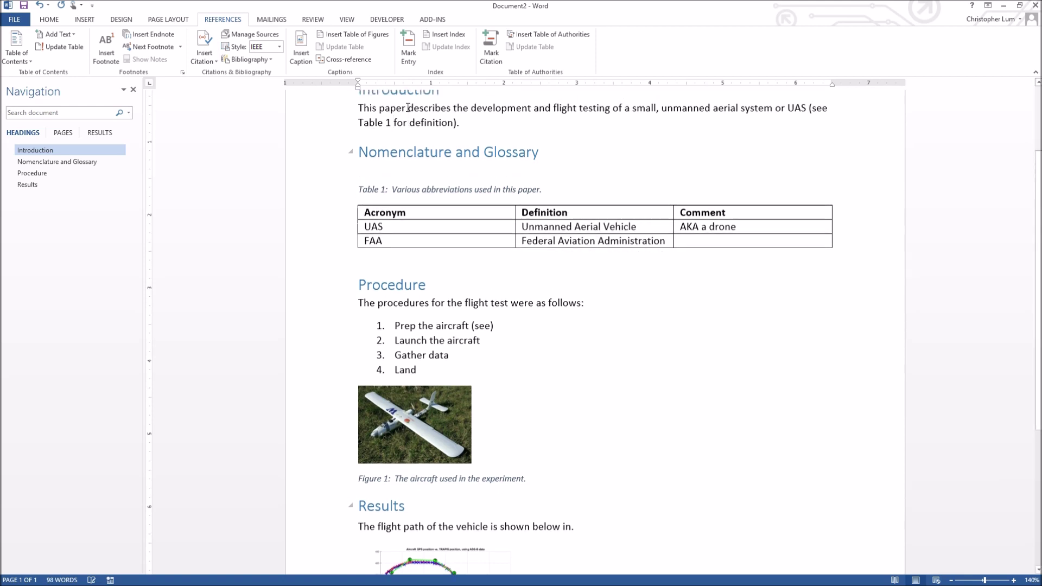
Examine the table cross-reference in the Introduction as a field and follow its link to the table caption
{"action": "left_click", "coordinate": [414, 118]}
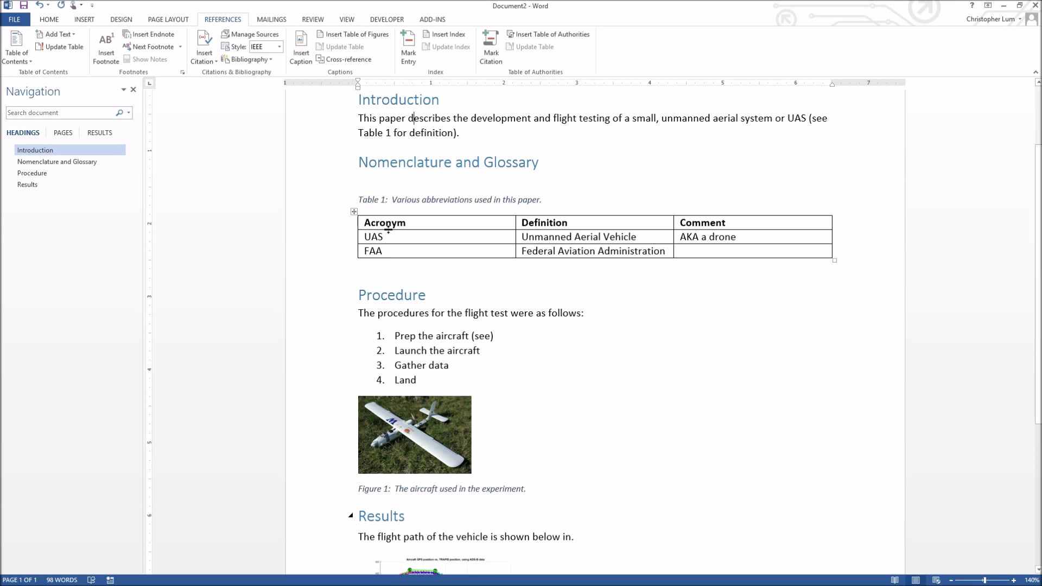
{"action": "key", "text": "Down"}
{"action": "key", "text": "Left"}
{"action": "key", "text": "Left"}
{"action": "key", "text": "Left"}
{"action": "key", "text": "Left"}
{"action": "key", "text": "Left"}
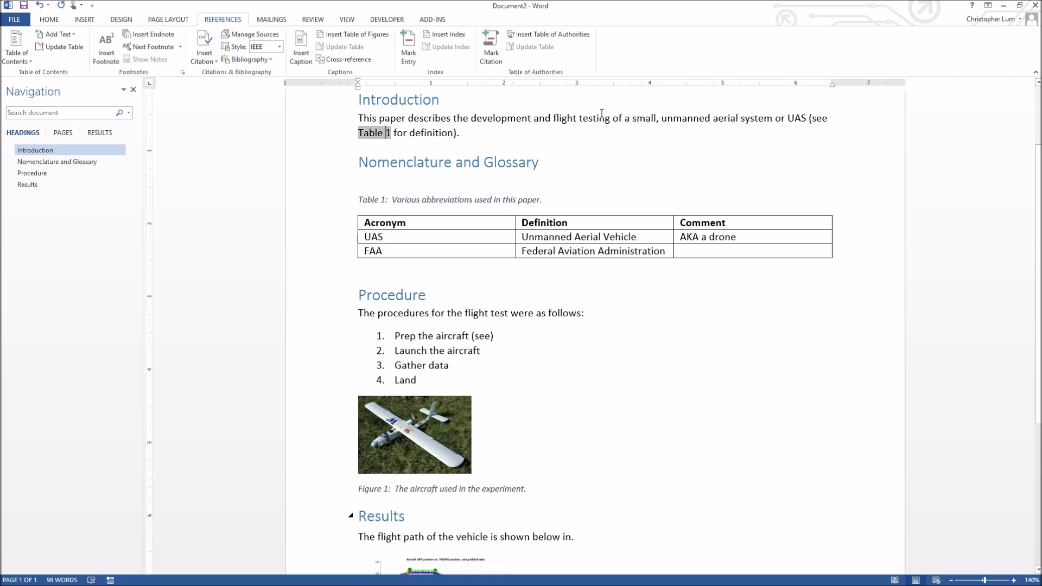
{"action": "left_click", "coordinate": [372, 134], "text": "ctrl"}
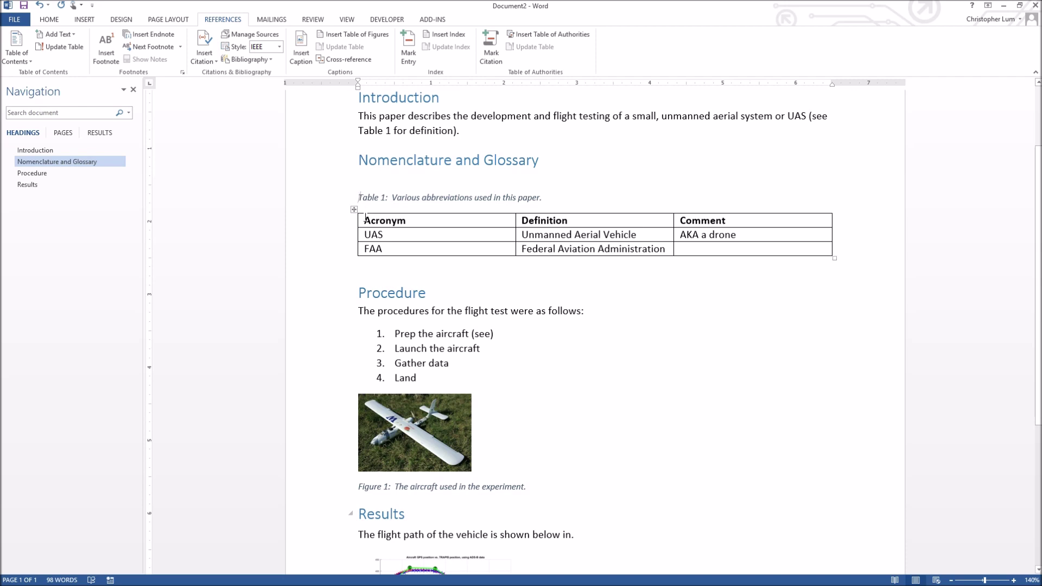
Insert a hyperlinked cross-reference to the aircraft figure after "see " in the first procedure item, showing only label and number
{"action": "scroll", "coordinate": [365, 210], "scroll_direction": "down", "scroll_amount": 1}
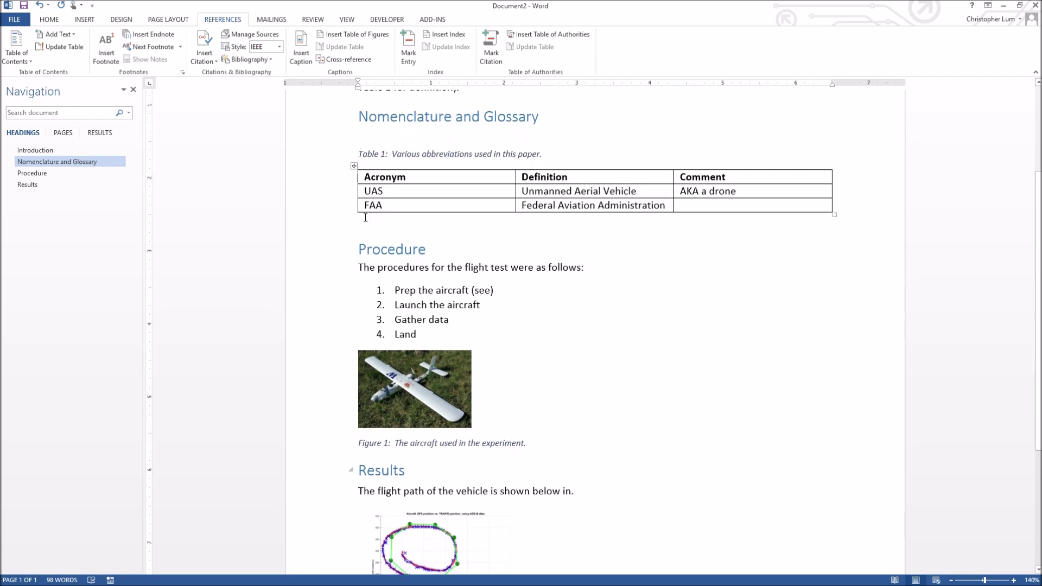
{"action": "scroll", "coordinate": [365, 217], "scroll_direction": "down", "scroll_amount": 2}
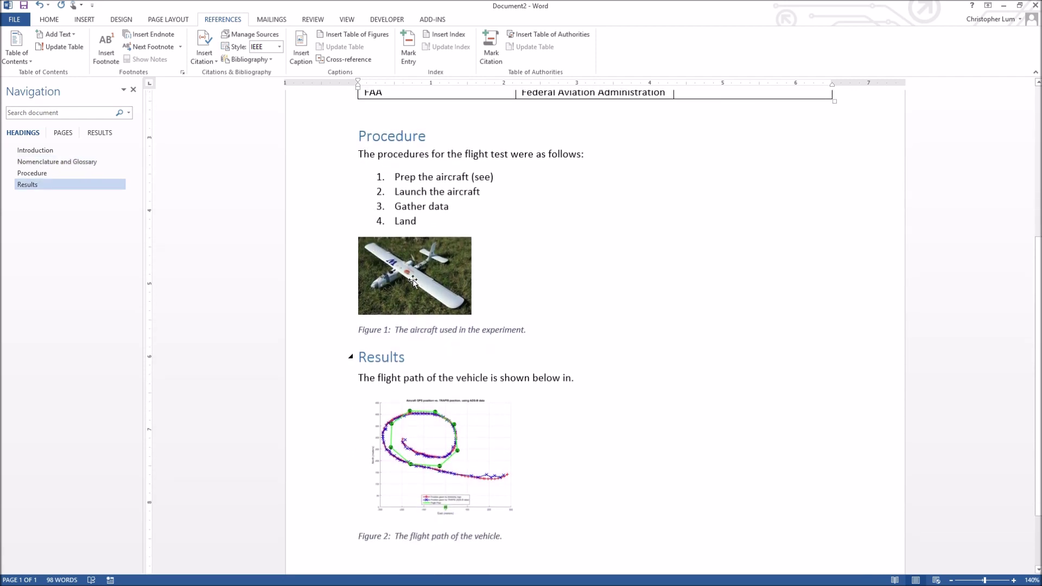
{"action": "left_click", "coordinate": [491, 177]}
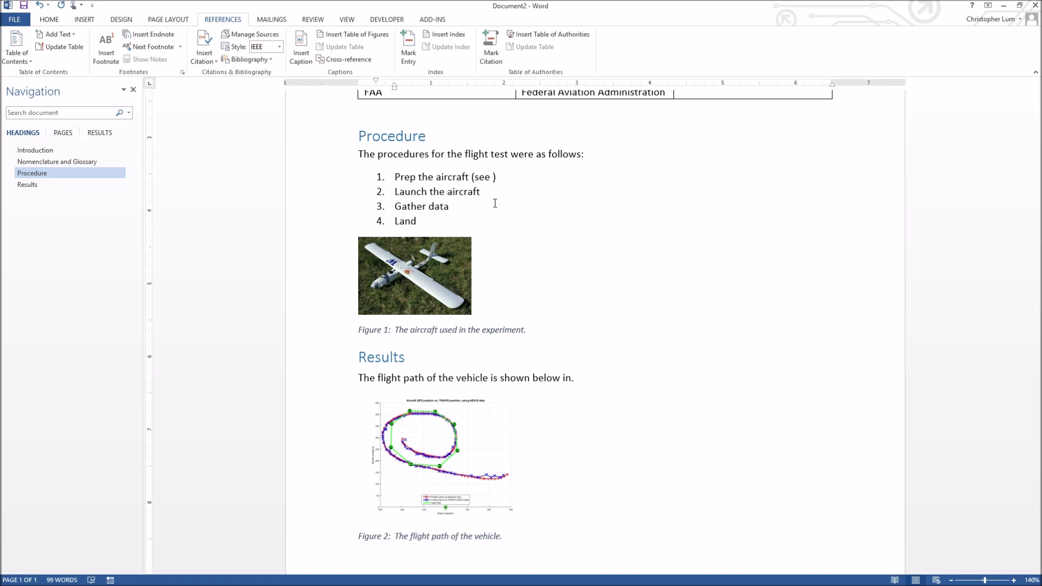
{"action": "key", "text": "alt"}
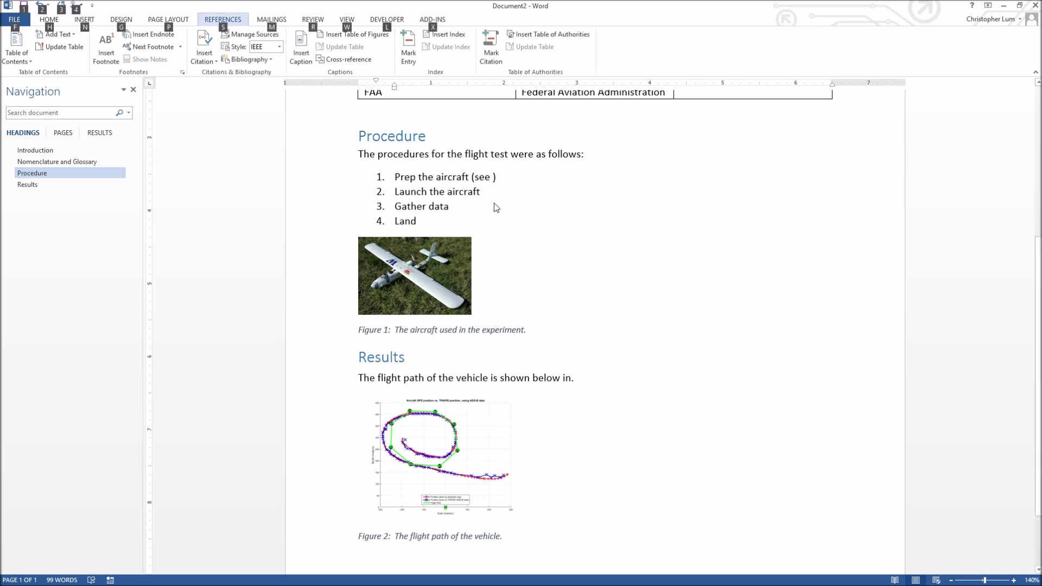
{"action": "key", "text": "n"}
{"action": "key", "text": "r"}
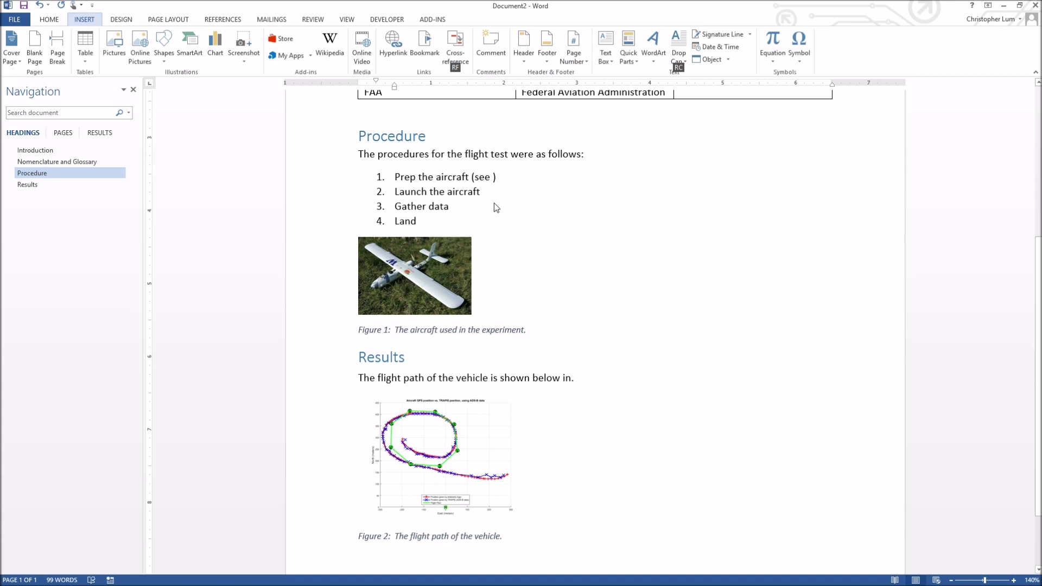
{"action": "key", "text": "f"}
{"action": "left_click_drag", "start_coordinate": [413, 258], "coordinate": [626, 145]}
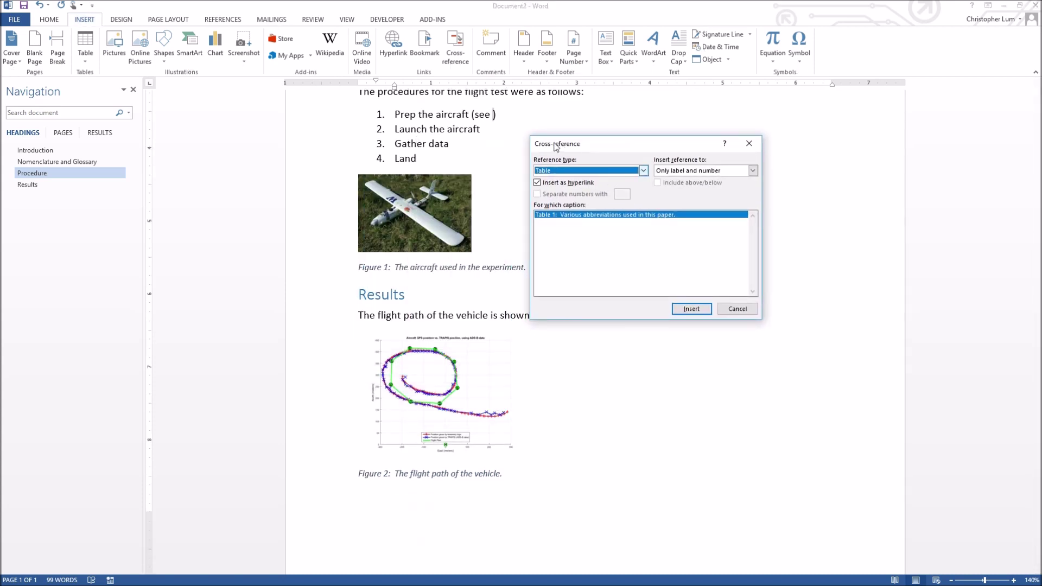
{"action": "left_click", "coordinate": [617, 168]}
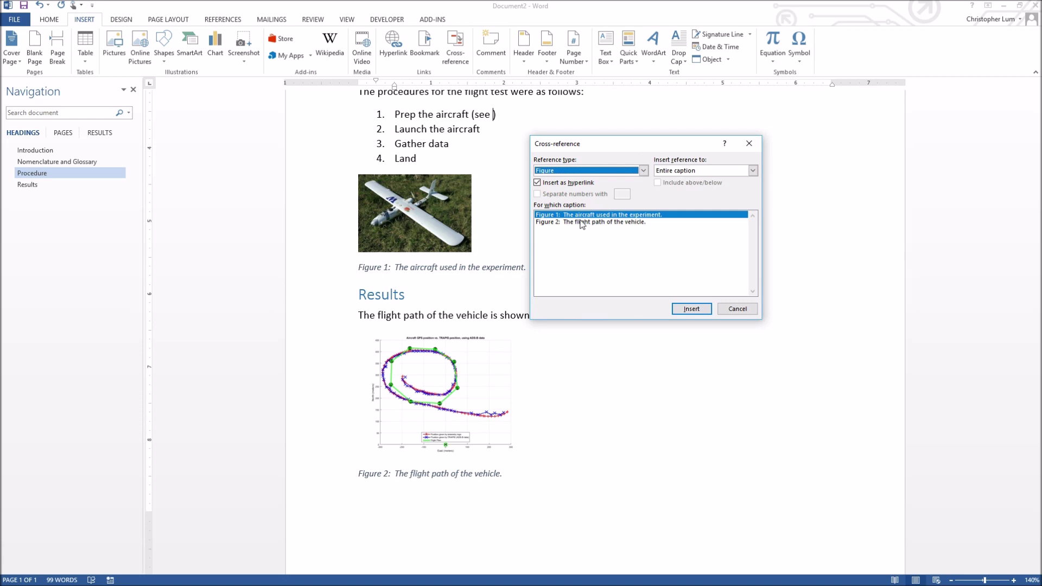
{"action": "left_click", "coordinate": [574, 222]}
{"action": "left_click", "coordinate": [576, 215]}
{"action": "left_click", "coordinate": [578, 223]}
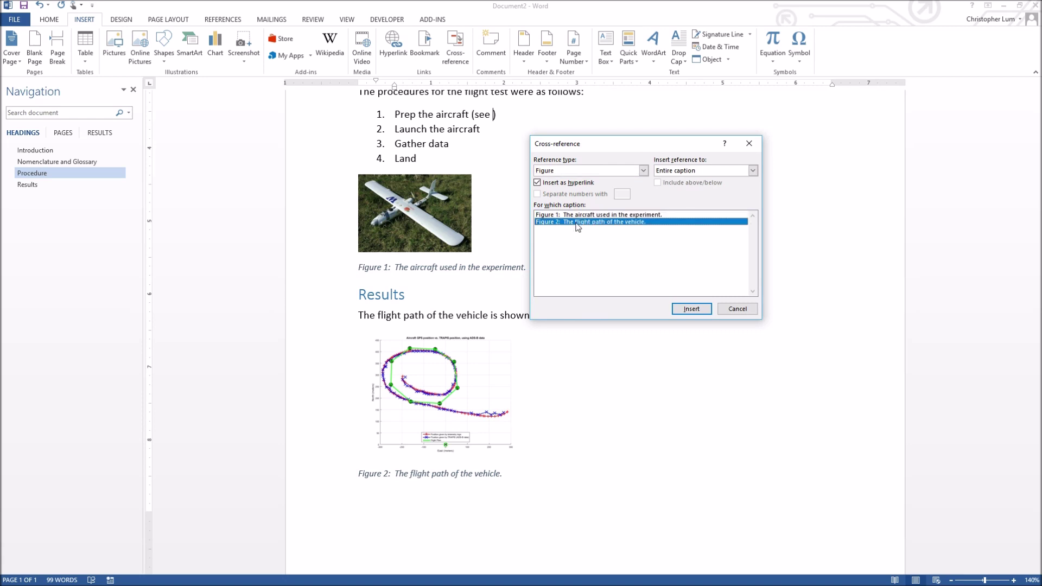
{"action": "left_click", "coordinate": [582, 216]}
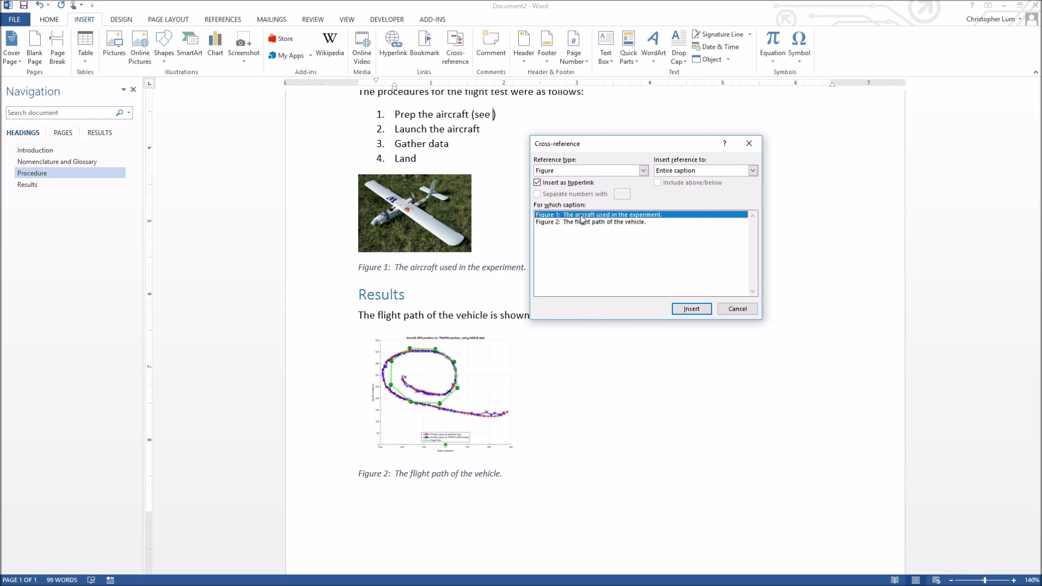
{"action": "left_click", "coordinate": [691, 172]}
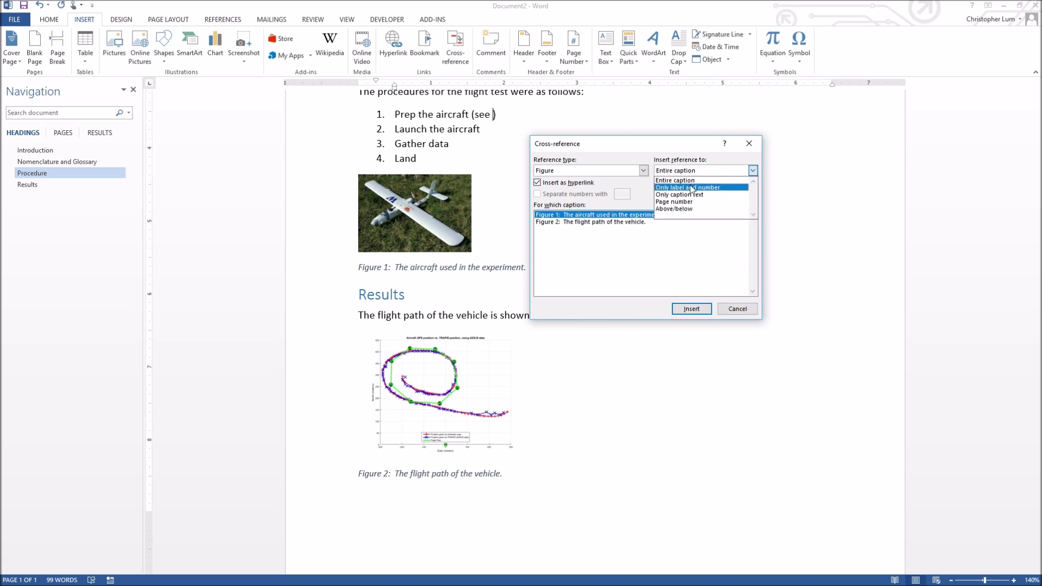
{"action": "left_click", "coordinate": [691, 188]}
{"action": "left_click", "coordinate": [691, 310]}
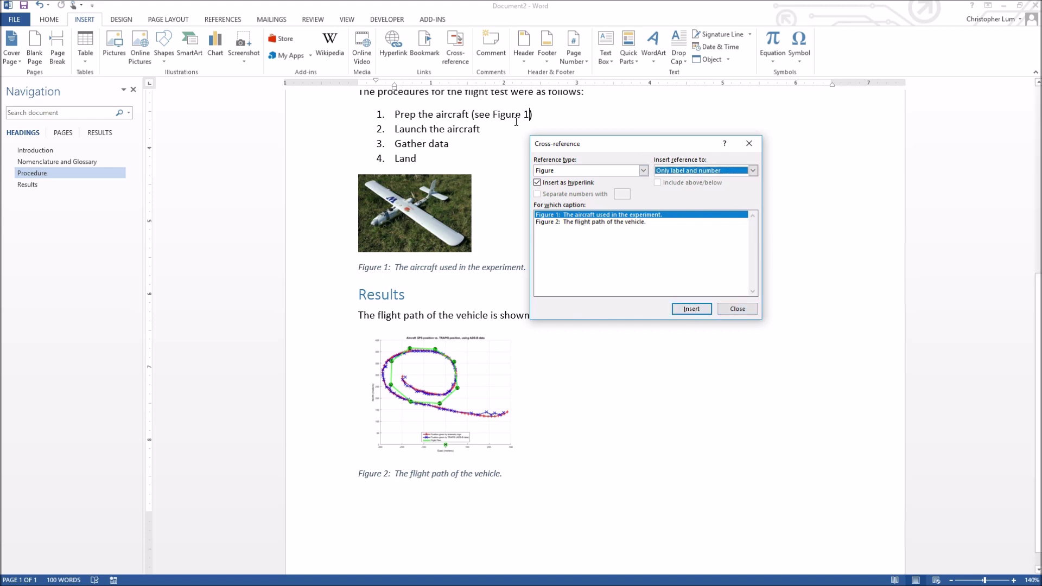
{"action": "left_click", "coordinate": [738, 309]}
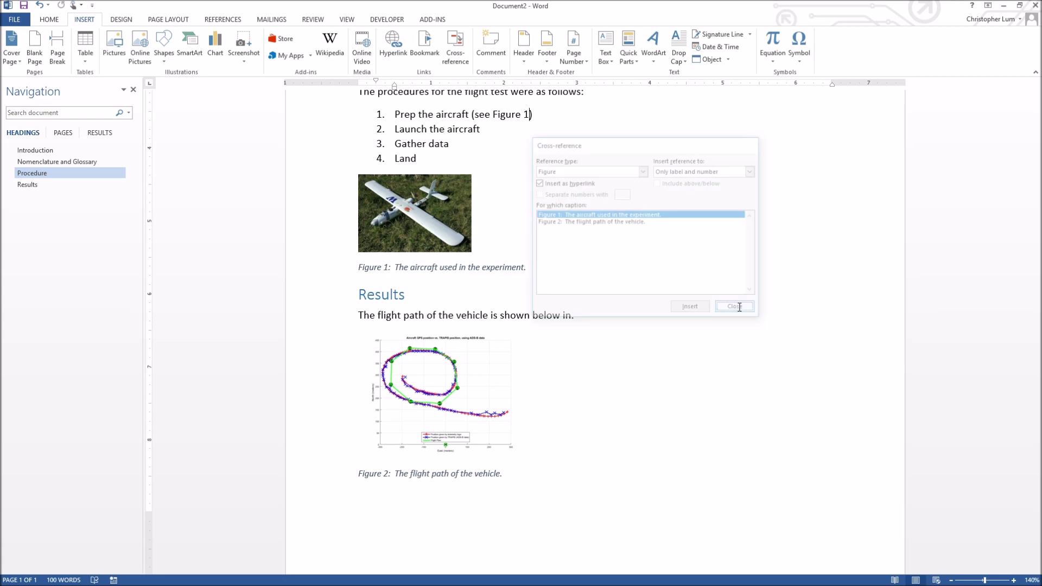
Insert a hyperlinked cross-reference to the flight path figure after "below in" in the Results sentence, showing only label and number
{"action": "left_click", "coordinate": [573, 315]}
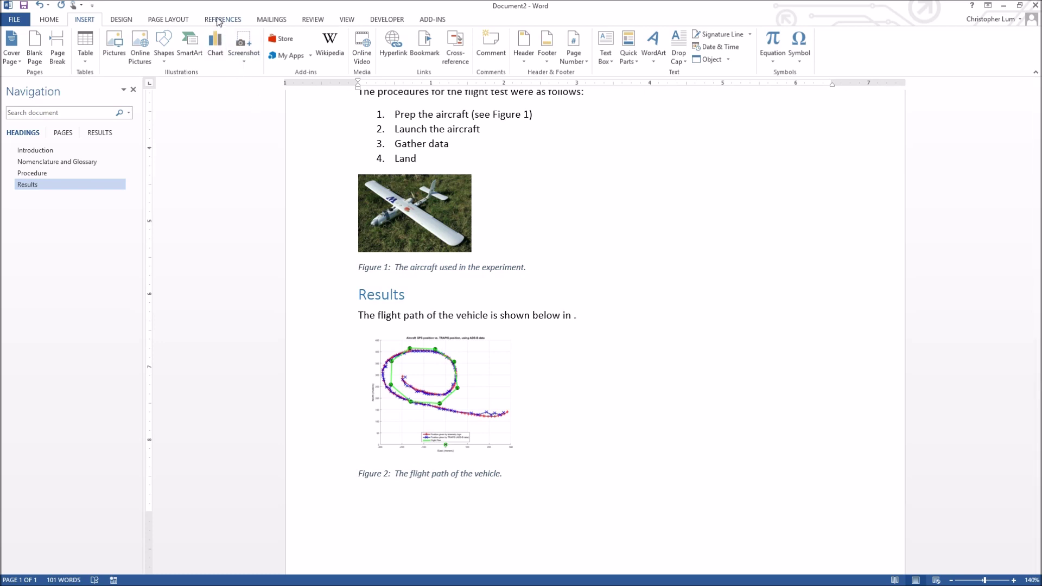
{"action": "left_click", "coordinate": [219, 21]}
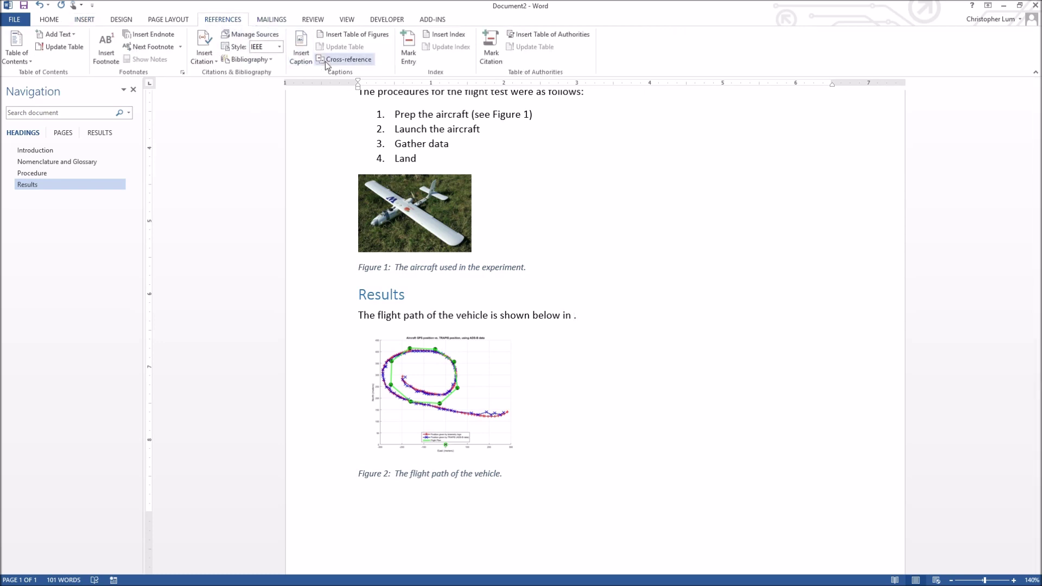
{"action": "left_click", "coordinate": [342, 60]}
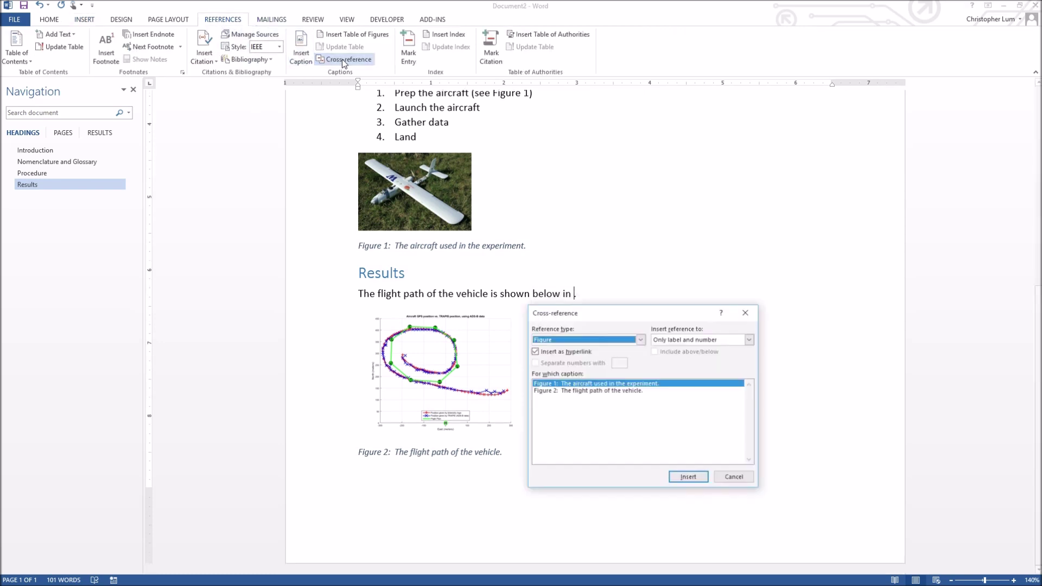
{"action": "left_click", "coordinate": [609, 391]}
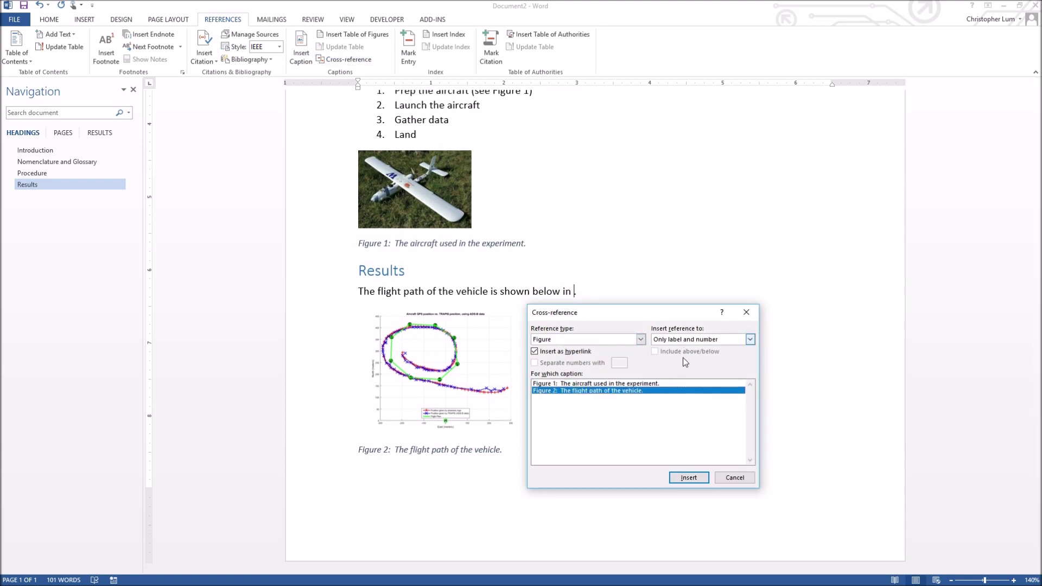
{"action": "left_click", "coordinate": [691, 479]}
{"action": "left_click", "coordinate": [734, 478]}
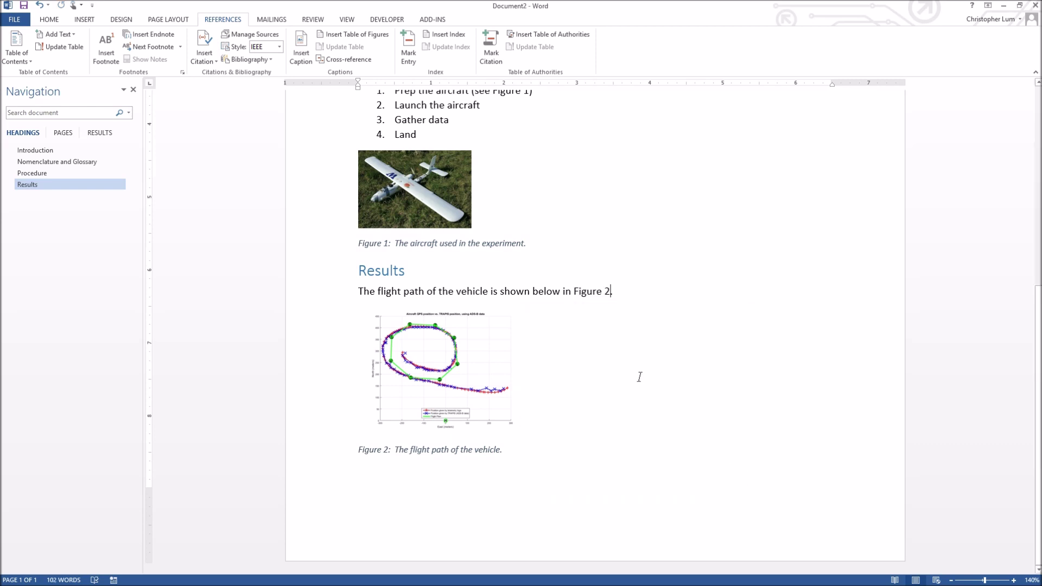
Examine the figure cross-references in the Procedure and Results sections as fields and look over the document up to its Introduction
{"action": "scroll", "coordinate": [638, 376], "scroll_direction": "up", "scroll_amount": 2}
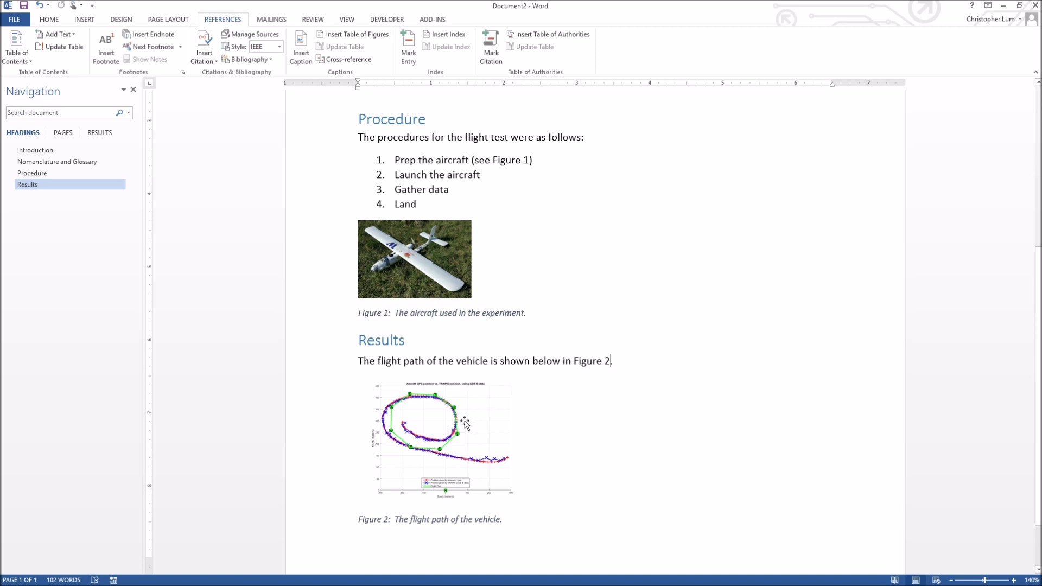
{"action": "left_click", "coordinate": [541, 158]}
{"action": "key", "text": "Left"}
{"action": "key", "text": "Left"}
{"action": "left_click", "coordinate": [639, 373]}
{"action": "key", "text": "Left"}
{"action": "left_click", "coordinate": [488, 361]}
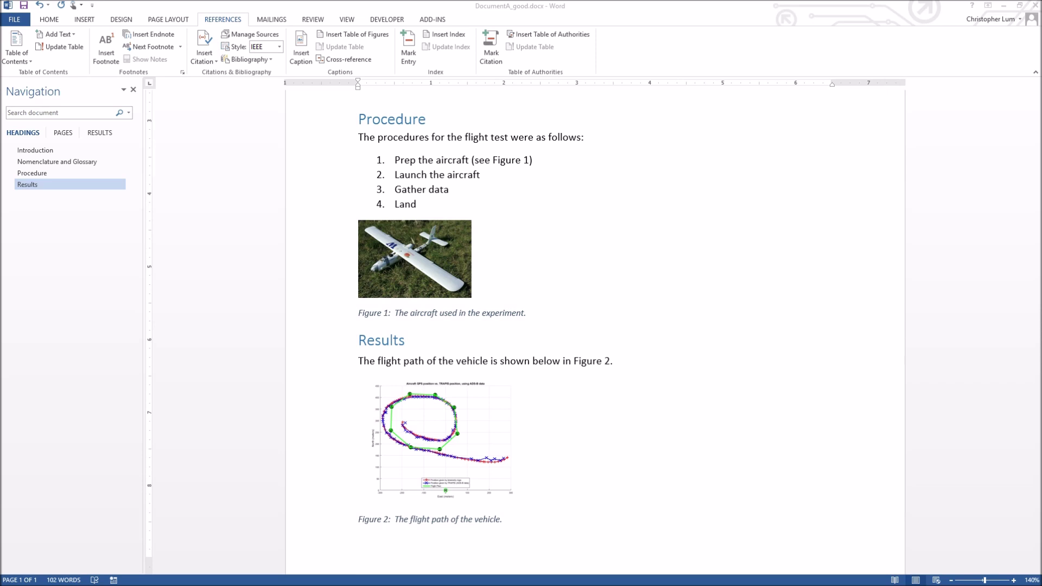
{"action": "scroll", "coordinate": [789, 215], "scroll_direction": "up", "scroll_amount": 3}
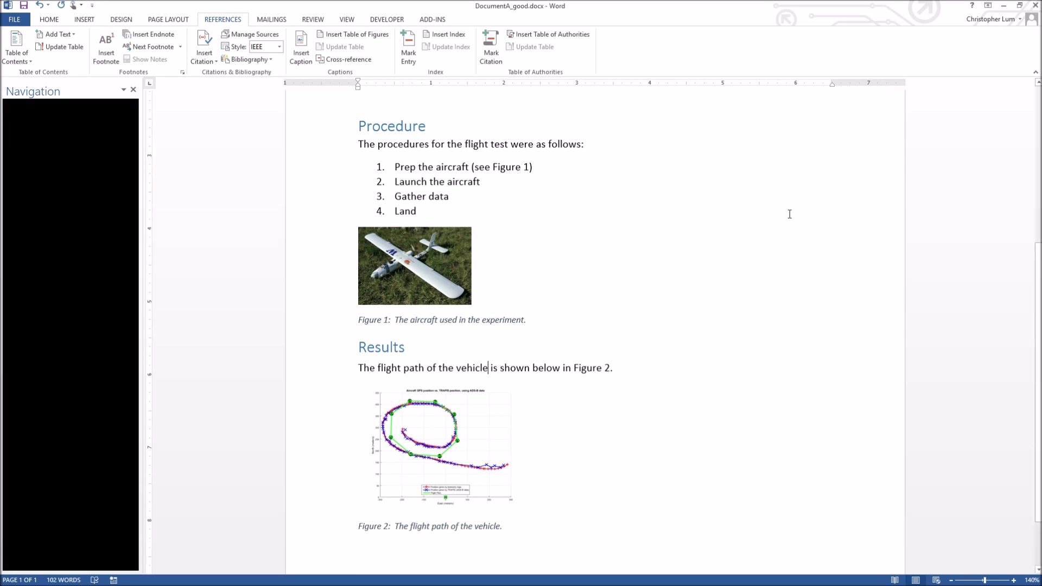
{"action": "scroll", "coordinate": [269, 242], "scroll_direction": "down", "scroll_amount": 2}
{"action": "scroll", "coordinate": [277, 252], "scroll_direction": "up", "scroll_amount": 3}
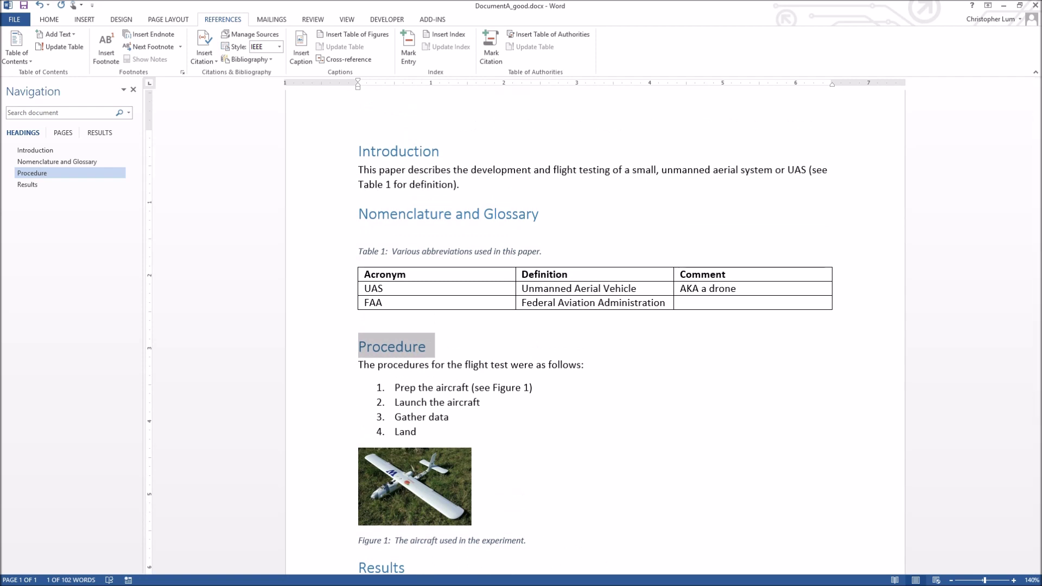
Switch to DocumentB.docx, reposition and widen its window over the report, and narrow its navigation area so the full text width shows
{"action": "key", "text": "alt+Tab"}
{"action": "left_click_drag", "start_coordinate": [622, 61], "coordinate": [659, 162]}
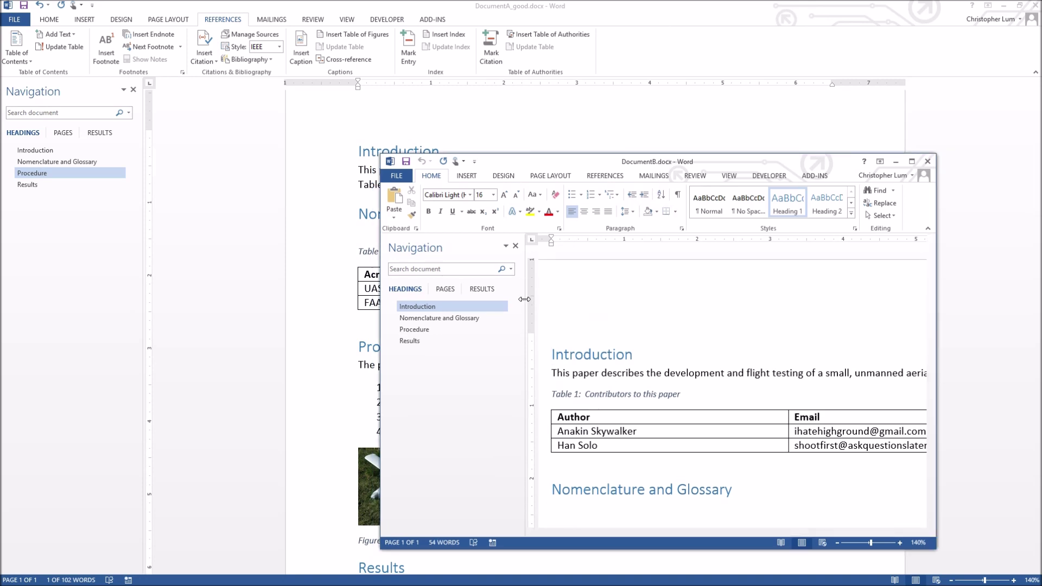
{"action": "left_click_drag", "start_coordinate": [523, 282], "coordinate": [464, 298]}
{"action": "scroll", "coordinate": [597, 325], "scroll_direction": "down", "scroll_amount": 1}
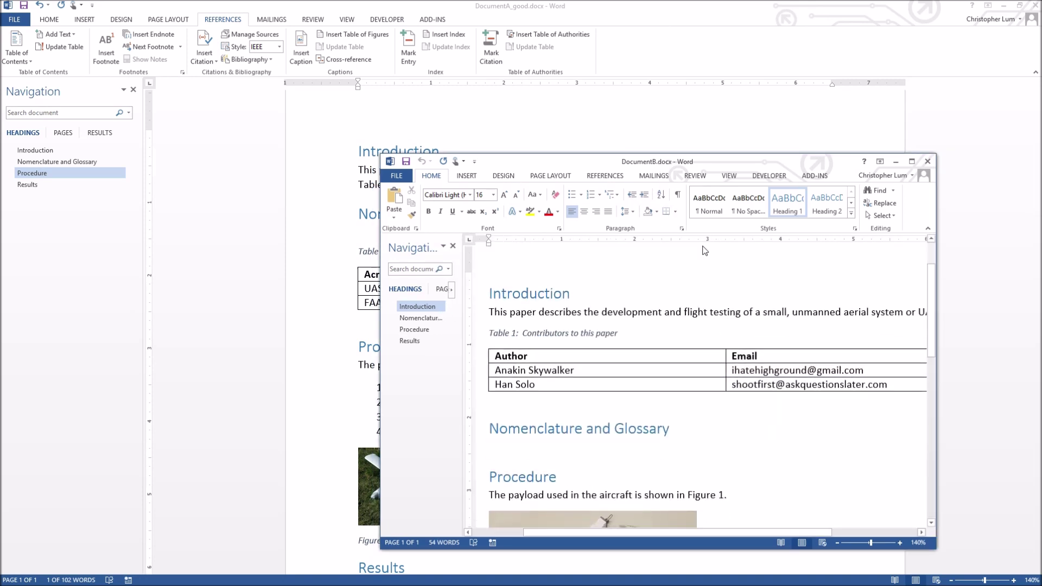
{"action": "left_click_drag", "start_coordinate": [670, 164], "coordinate": [716, 79]}
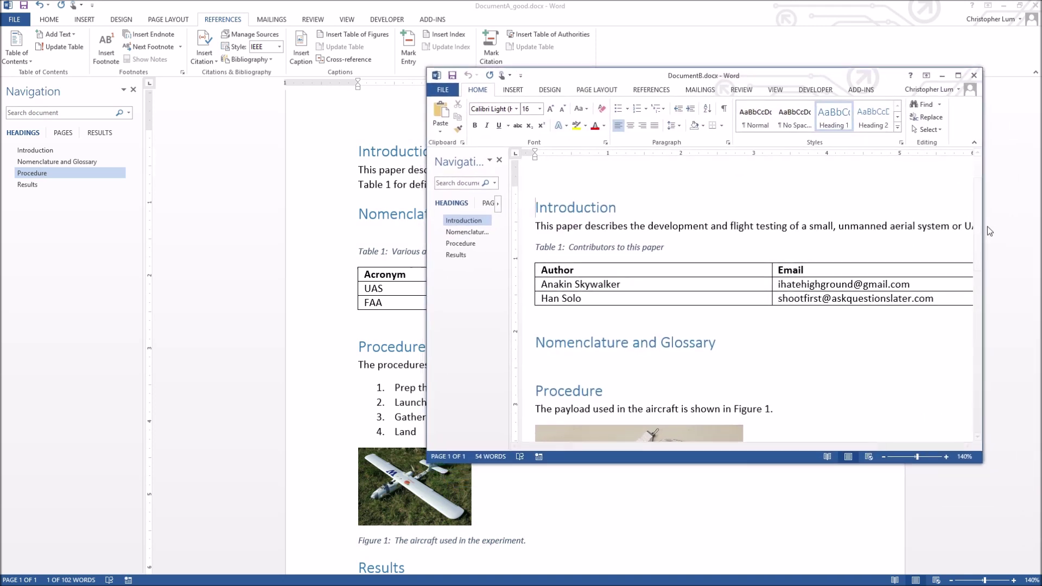
{"action": "left_click_drag", "start_coordinate": [982, 228], "coordinate": [1028, 228]}
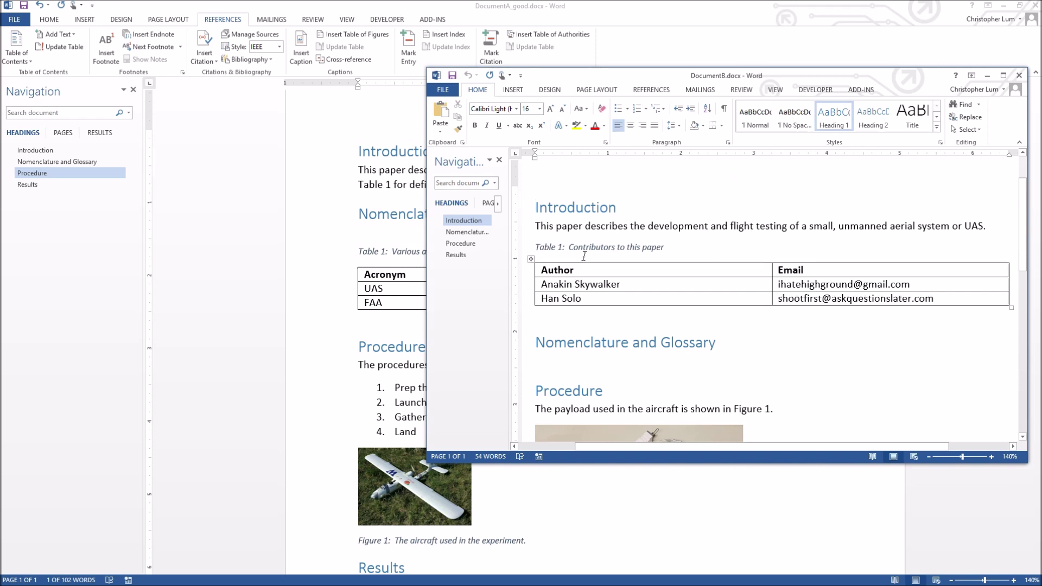
Copy the contributors table together with its caption from the Introduction of DocumentB
{"action": "left_click", "coordinate": [568, 247]}
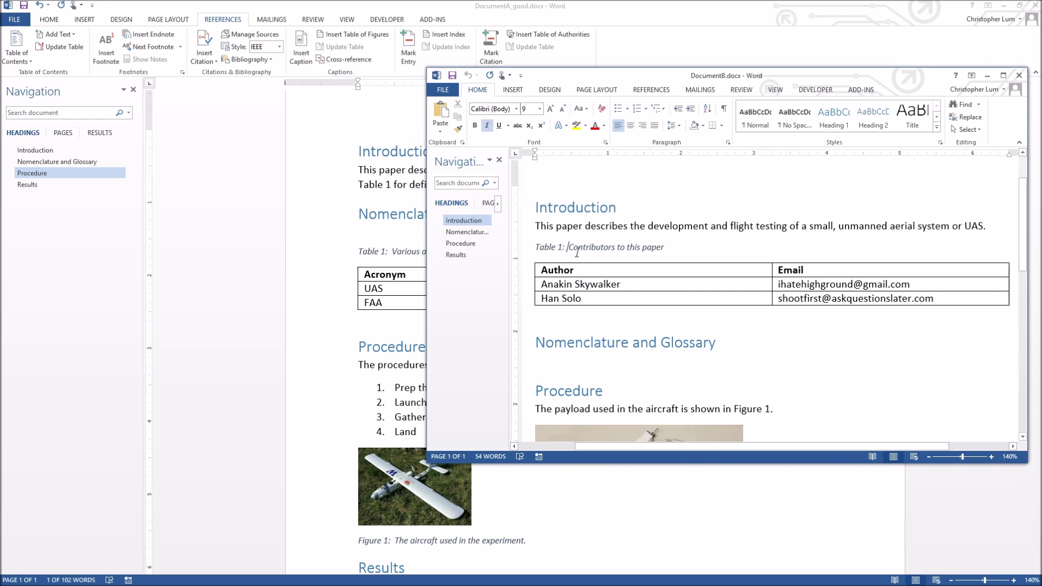
{"action": "key", "text": "Left"}
{"action": "key", "text": "Left"}
{"action": "left_click_drag", "start_coordinate": [535, 247], "coordinate": [551, 304]}
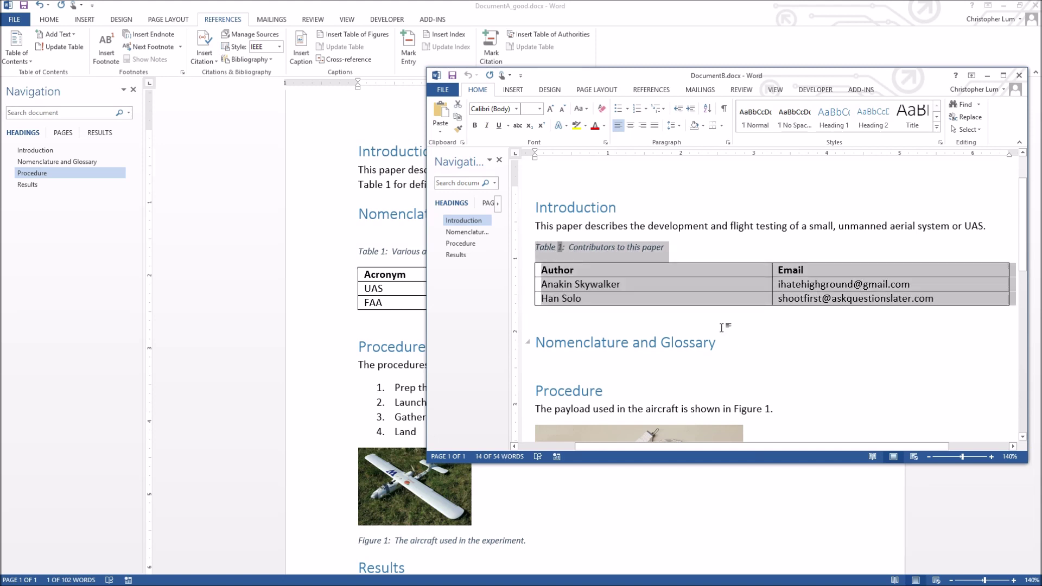
{"action": "right_click", "coordinate": [614, 270]}
{"action": "left_click", "coordinate": [657, 291]}
Switch to DocumentA_good.docx and add two empty paragraphs after the Introduction text for the copied table
{"action": "key", "text": "alt+Tab"}
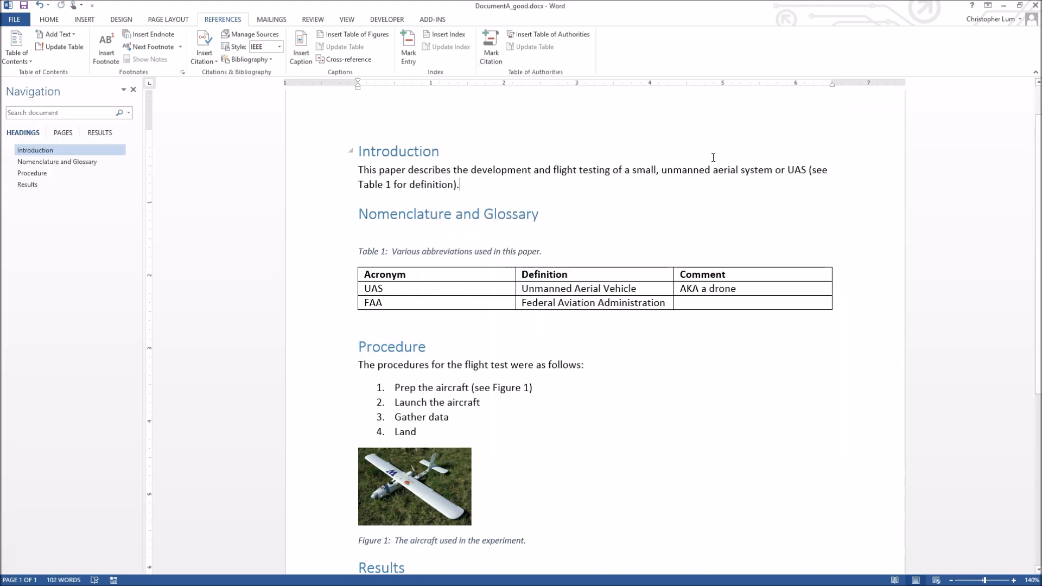
{"action": "key", "text": "Return"}
{"action": "key", "text": "Return"}
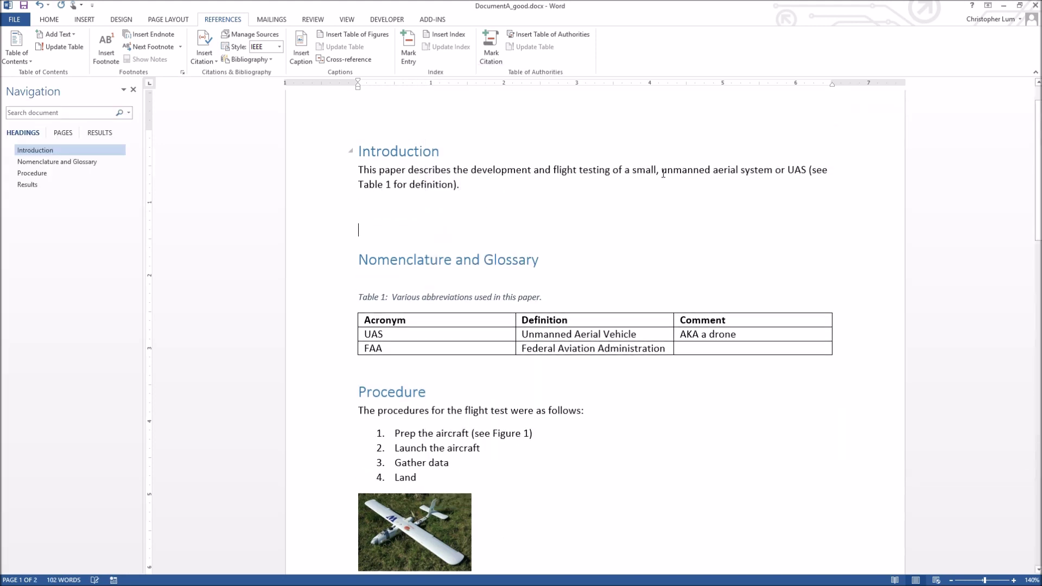
{"action": "left_click", "coordinate": [432, 214]}
{"action": "right_click", "coordinate": [432, 213]}
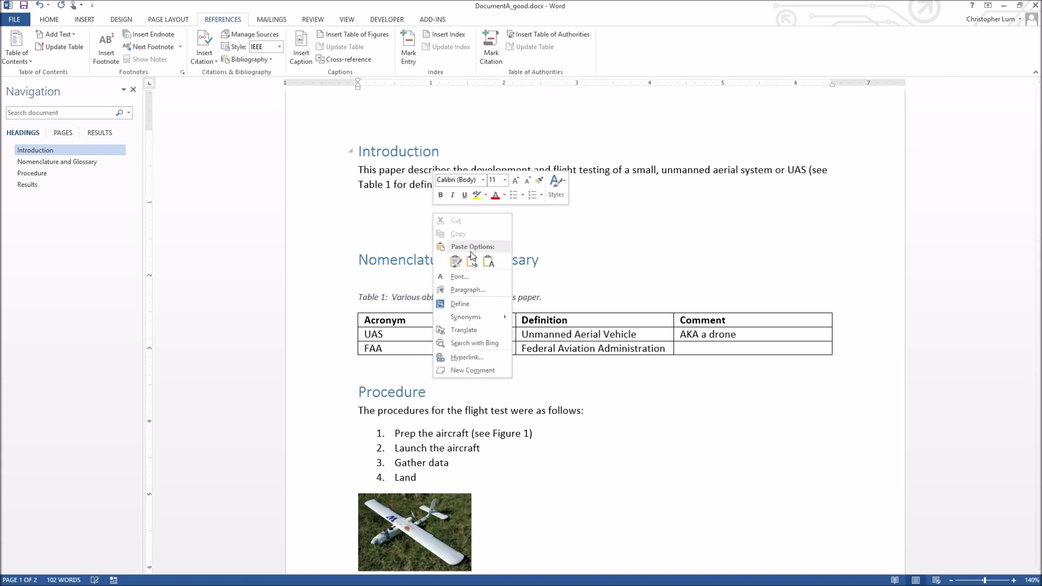
{"action": "left_click", "coordinate": [490, 260]}
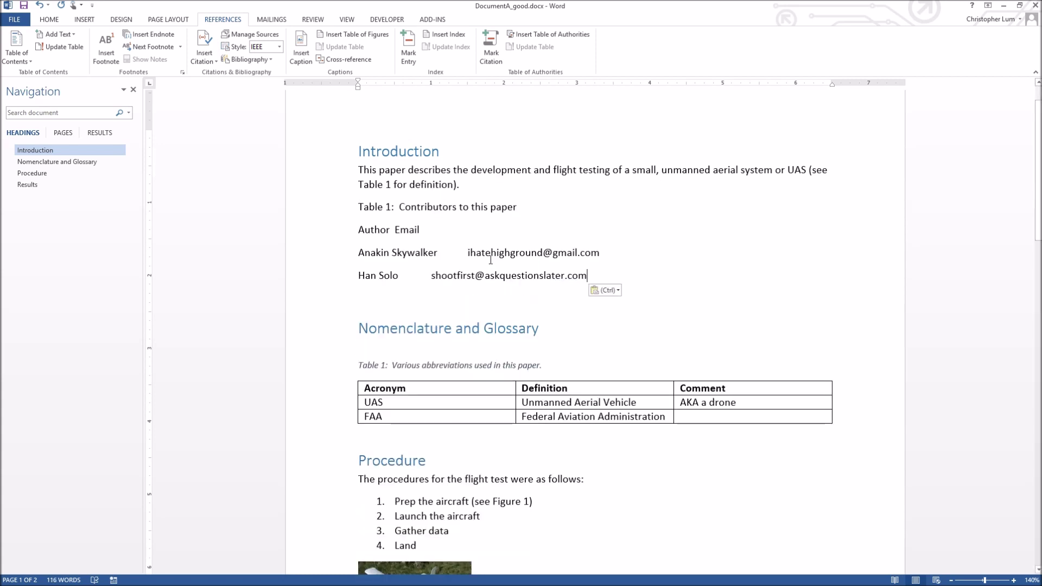
{"action": "key", "text": "ctrl+z"}
Paste the contributors table and its caption below the Introduction text, keeping the source formatting
{"action": "right_click", "coordinate": [454, 215]}
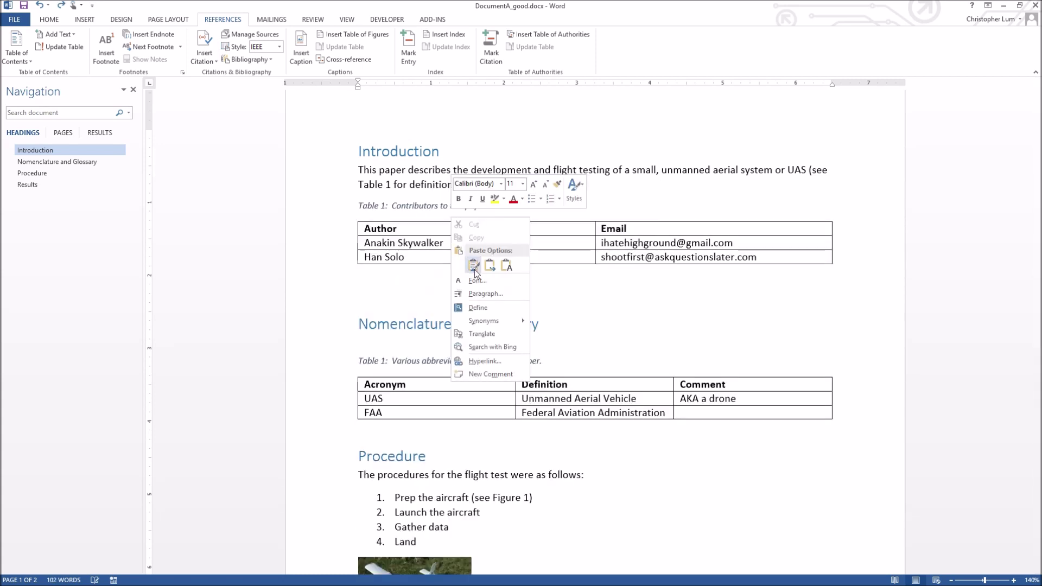
{"action": "left_click", "coordinate": [473, 265]}
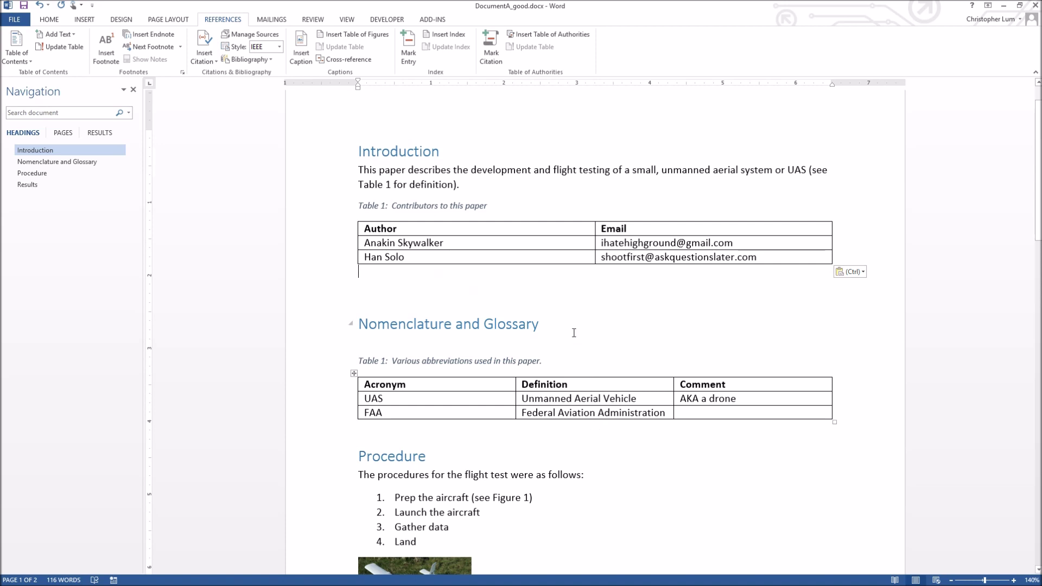
In DocumentB's Procedure section, check the figure cross-reference field and copy the payload sentence, picture and caption together
{"action": "key", "text": "alt+Tab"}
{"action": "scroll", "coordinate": [650, 298], "scroll_direction": "down", "scroll_amount": 5}
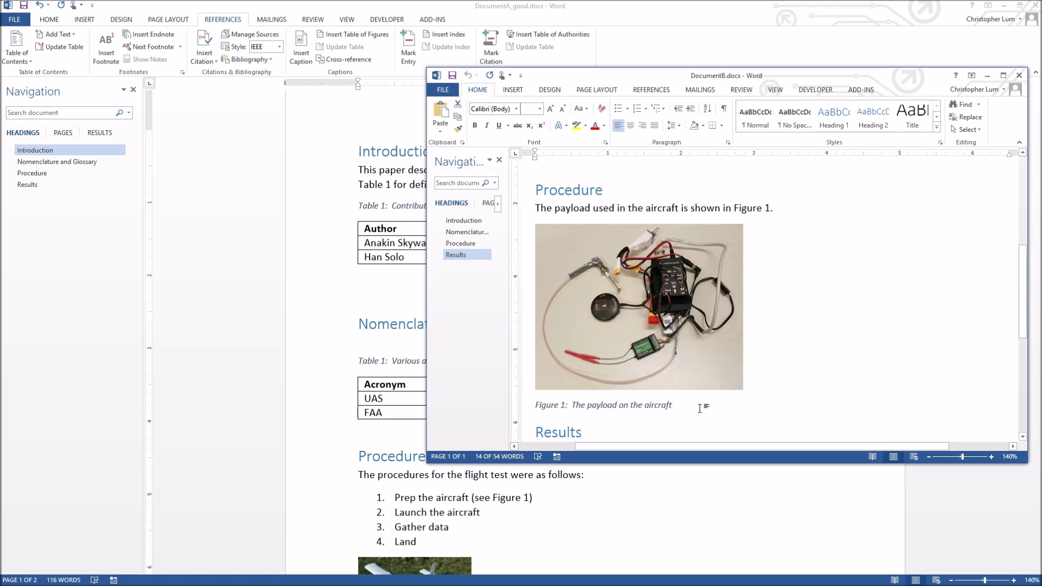
{"action": "left_click", "coordinate": [700, 409]}
{"action": "left_click", "coordinate": [784, 212]}
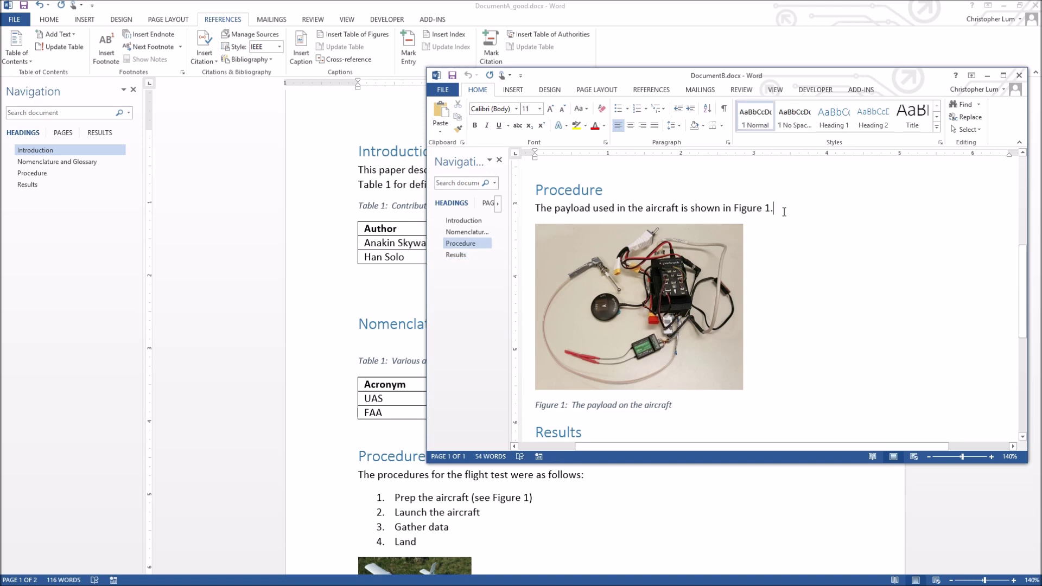
{"action": "key", "text": "Left"}
{"action": "key", "text": "Left"}
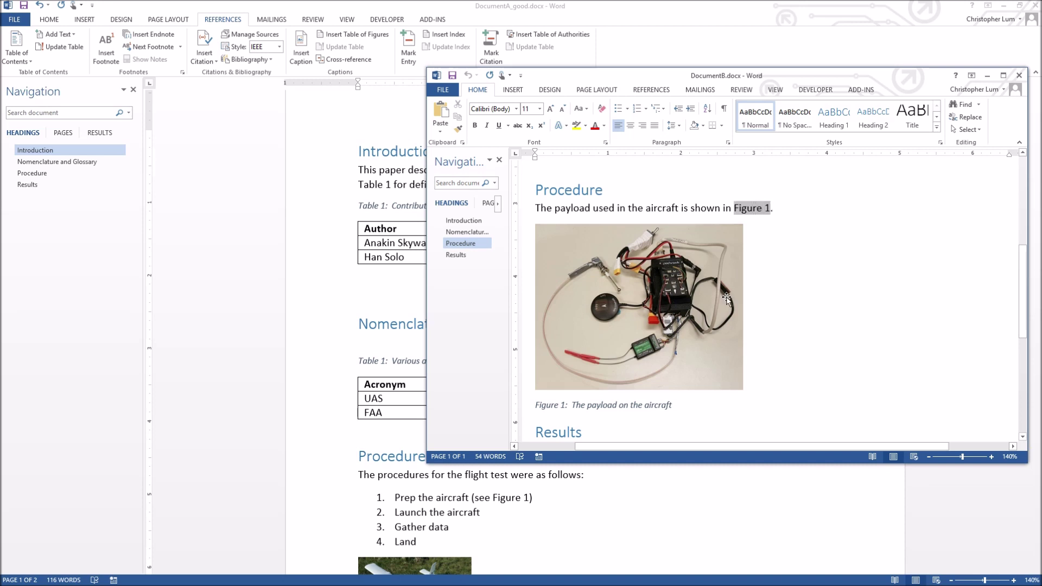
{"action": "left_click", "coordinate": [703, 411]}
{"action": "left_click_drag", "start_coordinate": [705, 408], "coordinate": [615, 370]}
{"action": "left_click_drag", "start_coordinate": [569, 224], "coordinate": [557, 209]}
{"action": "right_click", "coordinate": [570, 214]}
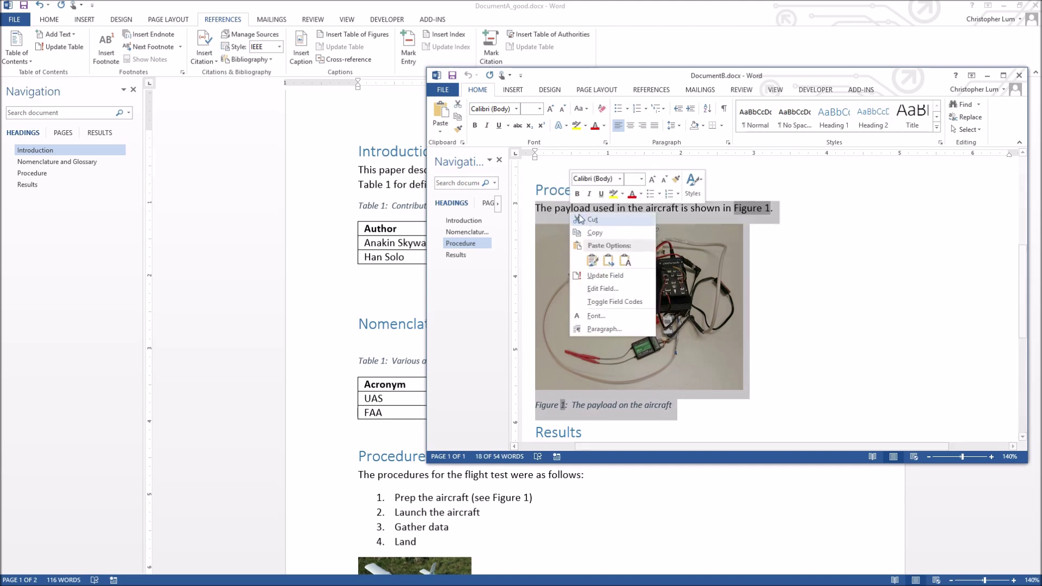
{"action": "left_click", "coordinate": [607, 233]}
Back in DocumentA_good, add two empty paragraphs after the aircraft figure's caption and paste the copied payload sentence, picture and caption there
{"action": "left_click", "coordinate": [385, 337]}
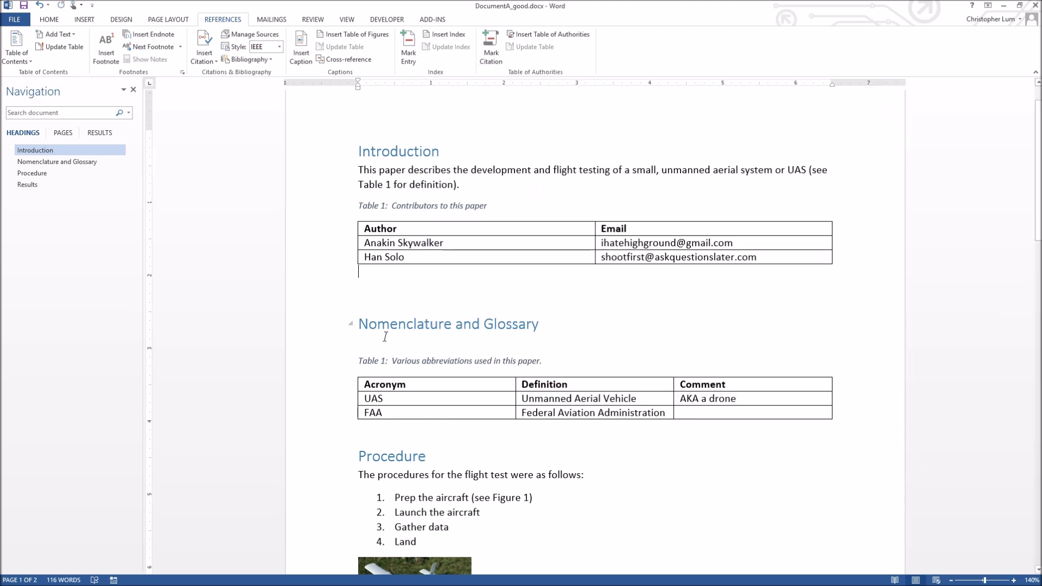
{"action": "scroll", "coordinate": [385, 337], "scroll_direction": "down", "scroll_amount": 3}
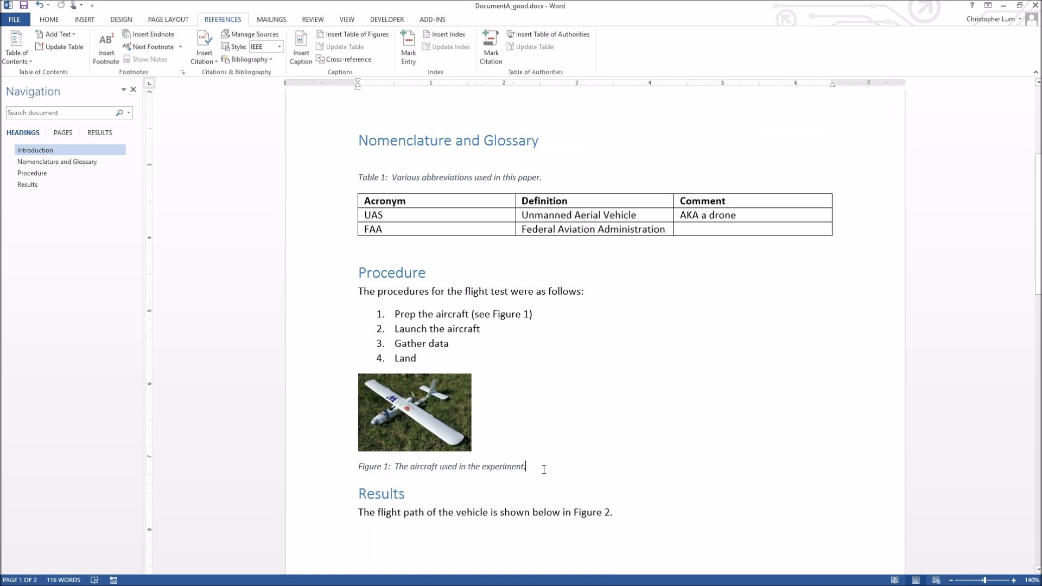
{"action": "key", "text": "Return"}
{"action": "key", "text": "Return"}
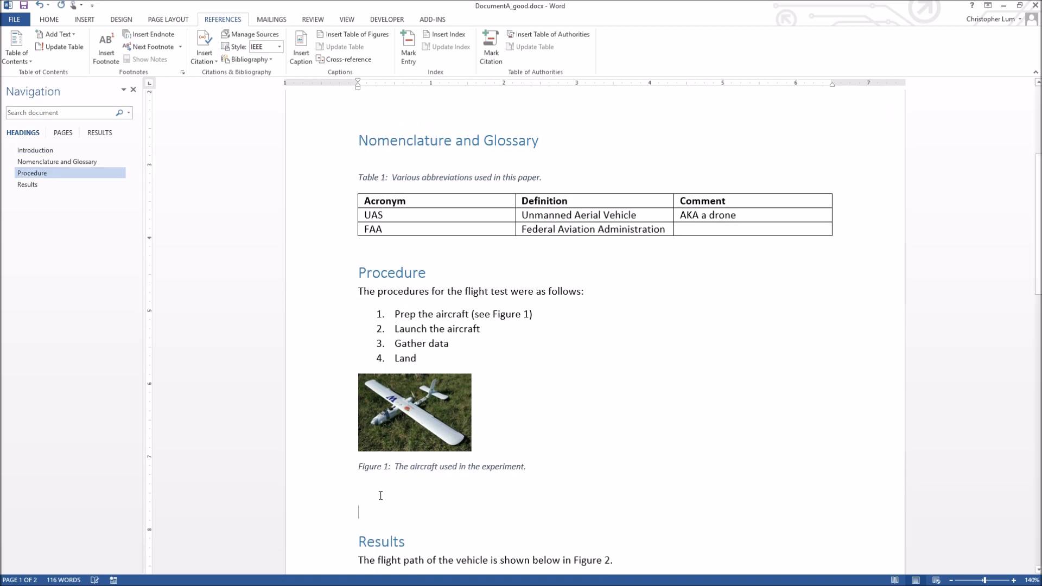
{"action": "right_click", "coordinate": [380, 496]}
{"action": "left_click", "coordinate": [402, 377]}
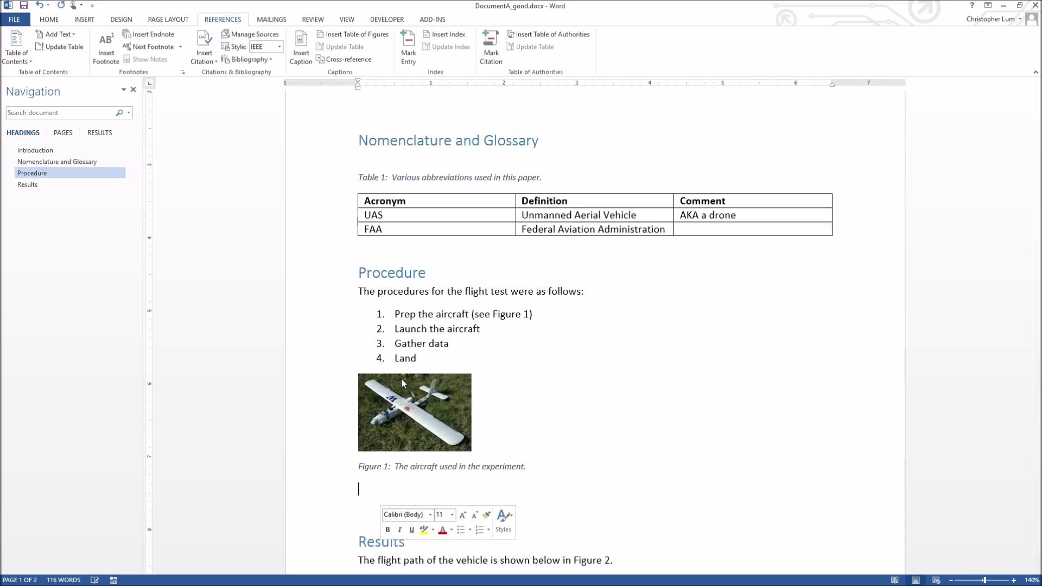
Shrink the pasted payload picture proportionally to about half its width
{"action": "scroll", "coordinate": [407, 365], "scroll_direction": "up", "scroll_amount": 3}
{"action": "scroll", "coordinate": [416, 384], "scroll_direction": "down", "scroll_amount": 1}
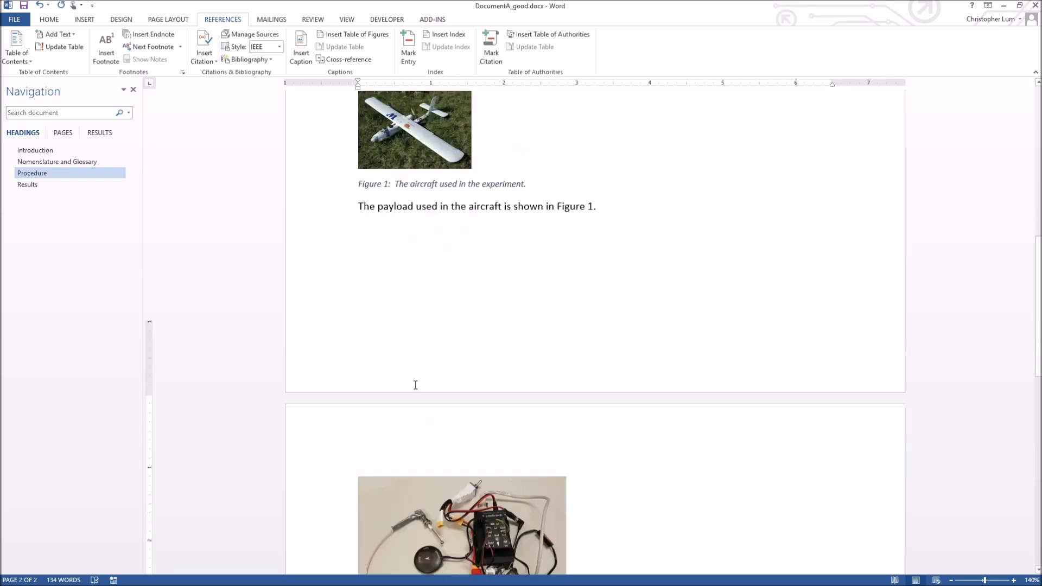
{"action": "scroll", "coordinate": [415, 385], "scroll_direction": "down", "scroll_amount": 3}
{"action": "left_click", "coordinate": [565, 551]}
{"action": "left_click_drag", "start_coordinate": [565, 559], "coordinate": [462, 471]}
{"action": "scroll", "coordinate": [477, 425], "scroll_direction": "up", "scroll_amount": 5}
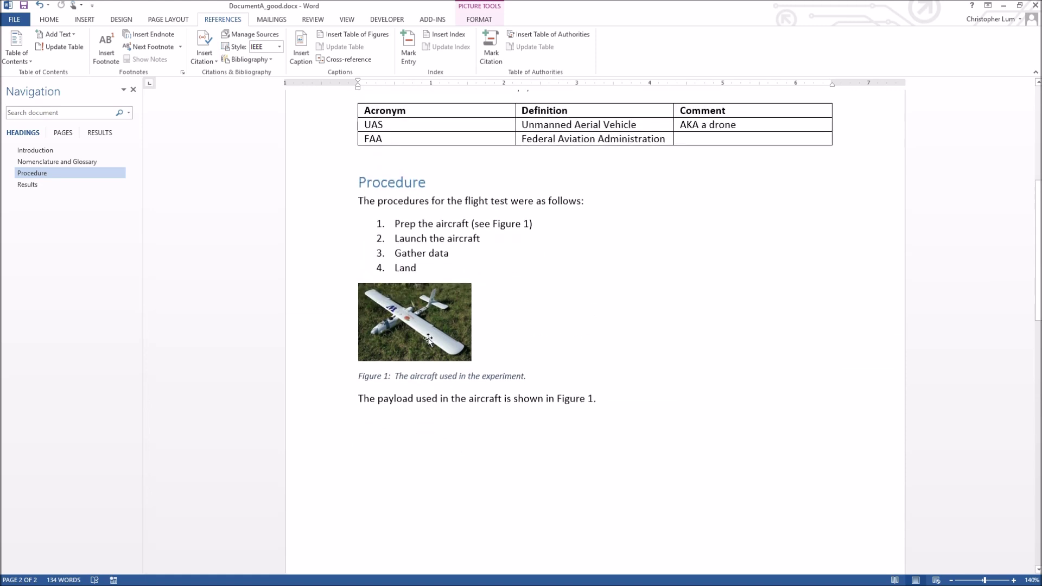
{"action": "left_click", "coordinate": [428, 339]}
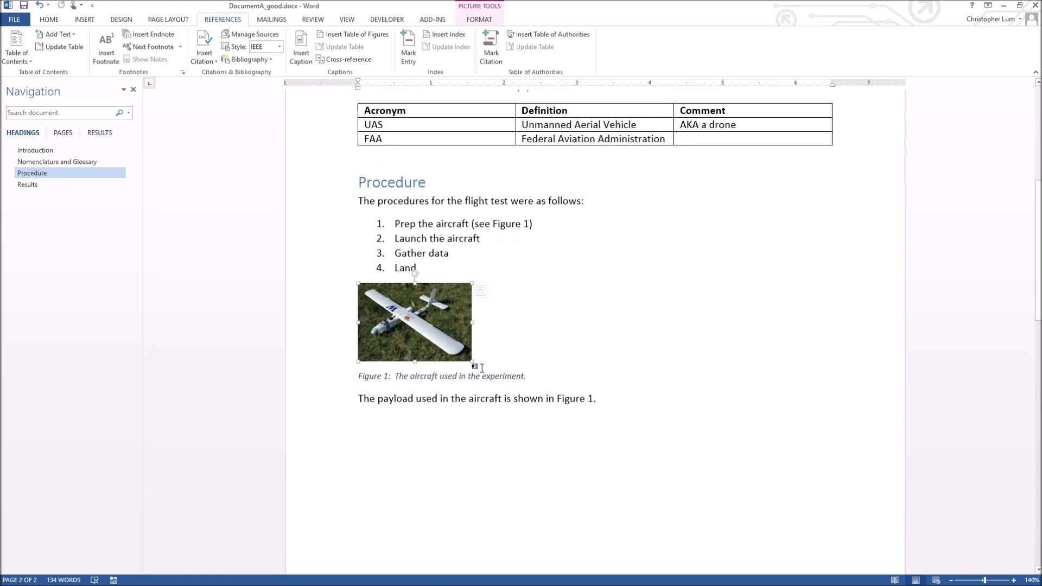
{"action": "left_click", "coordinate": [607, 396]}
{"action": "key", "text": "ctrl+v"}
{"action": "key", "text": "ctrl+z"}
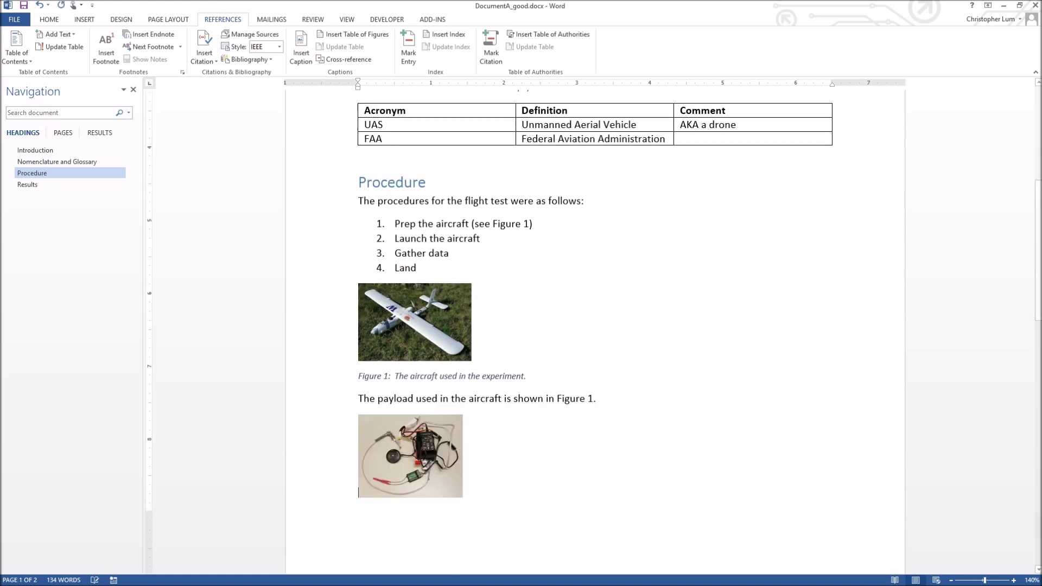
Shrink the aircraft picture slightly in proportion so the payload picture and its caption fit on the same page
{"action": "left_click", "coordinate": [441, 324]}
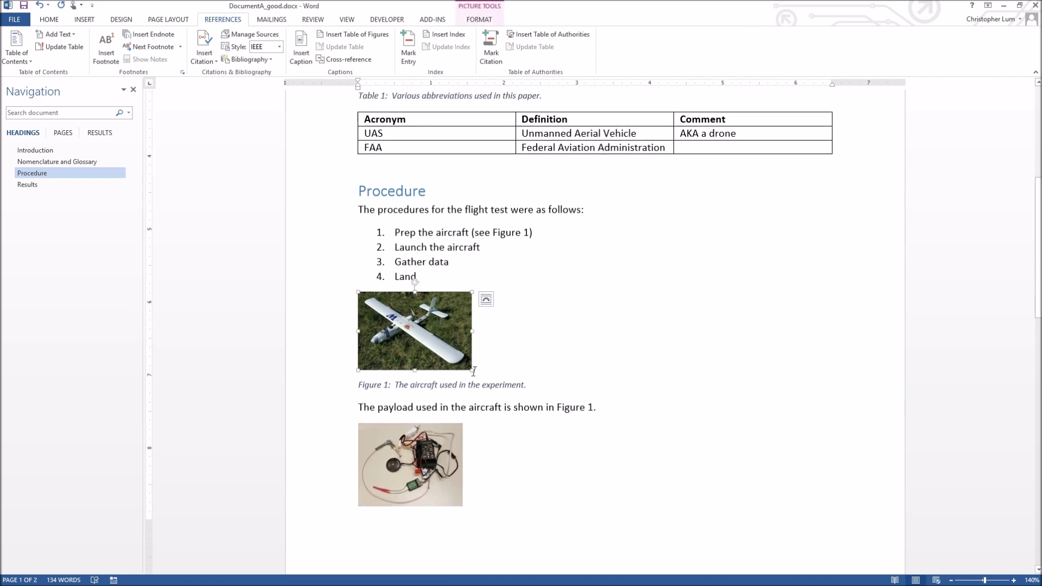
{"action": "left_click_drag", "start_coordinate": [472, 370], "coordinate": [452, 357]}
{"action": "scroll", "coordinate": [503, 392], "scroll_direction": "down", "scroll_amount": 3}
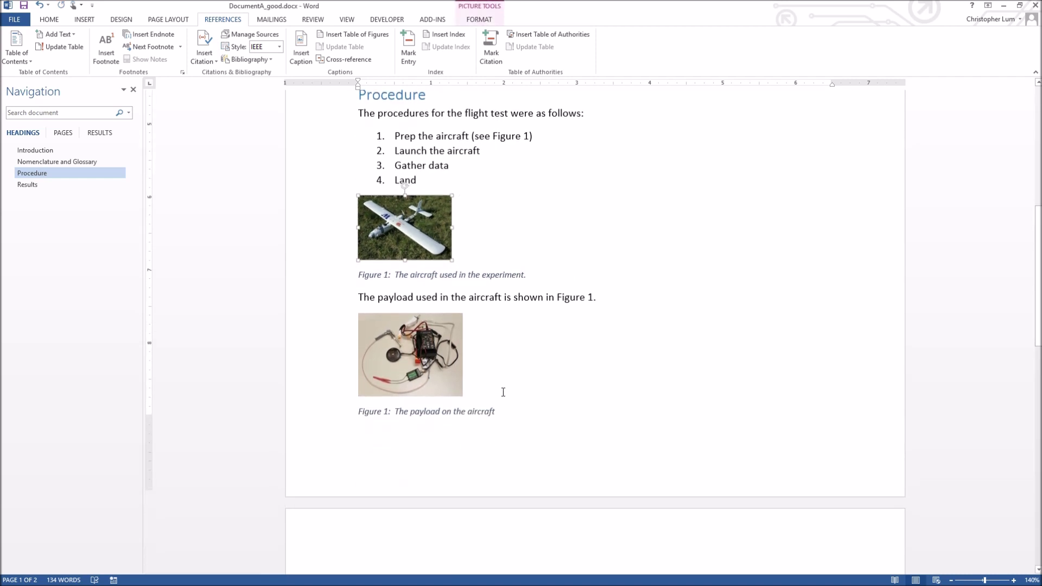
Examine the table and figure caption numbers and the Introduction's table cross-reference across the merged document for duplicates
{"action": "scroll", "coordinate": [503, 392], "scroll_direction": "up", "scroll_amount": 1}
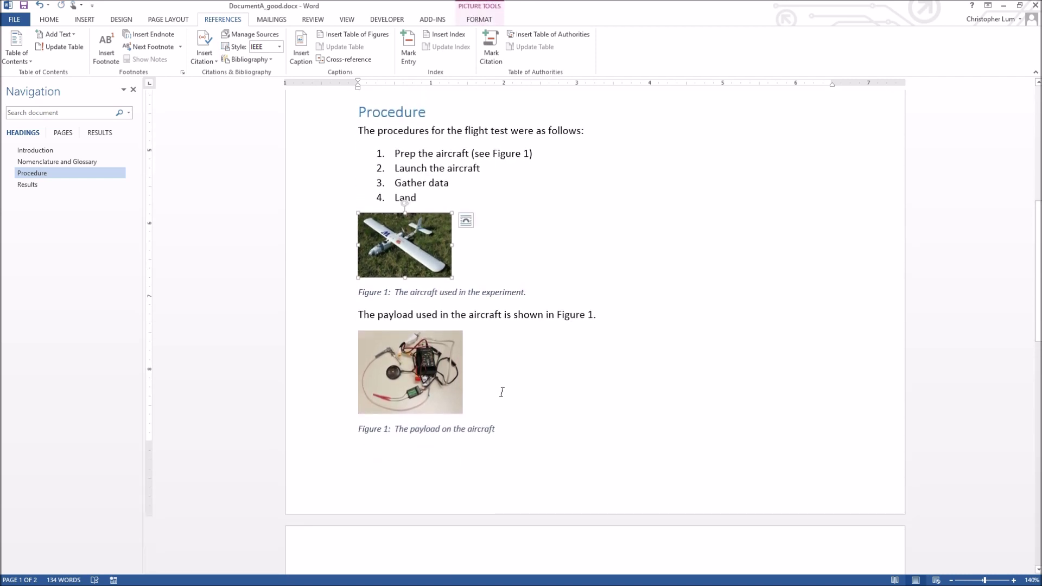
{"action": "scroll", "coordinate": [554, 328], "scroll_direction": "up", "scroll_amount": 1}
{"action": "left_click", "coordinate": [558, 303]}
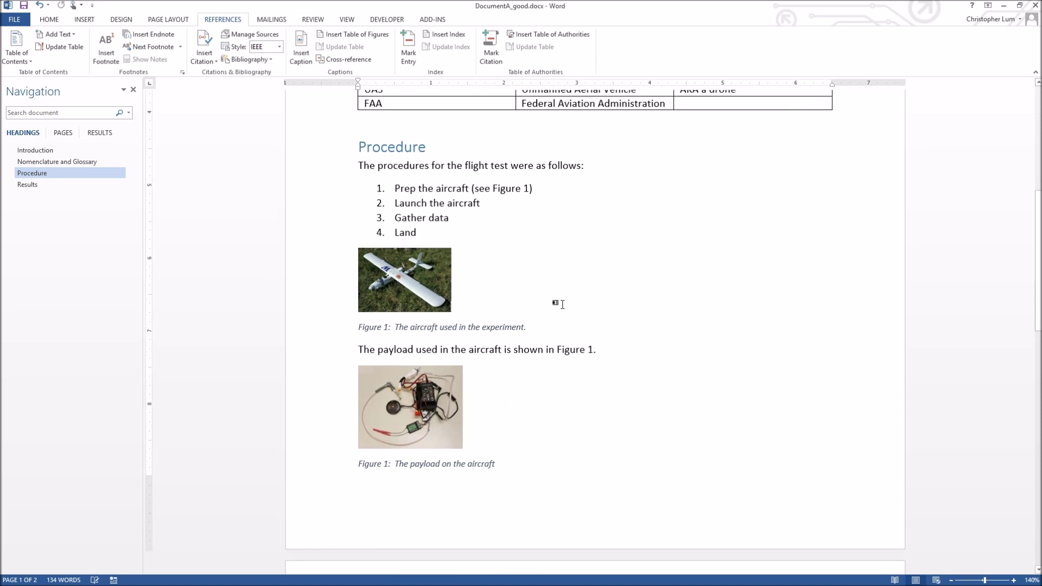
{"action": "scroll", "coordinate": [558, 303], "scroll_direction": "up", "scroll_amount": 1}
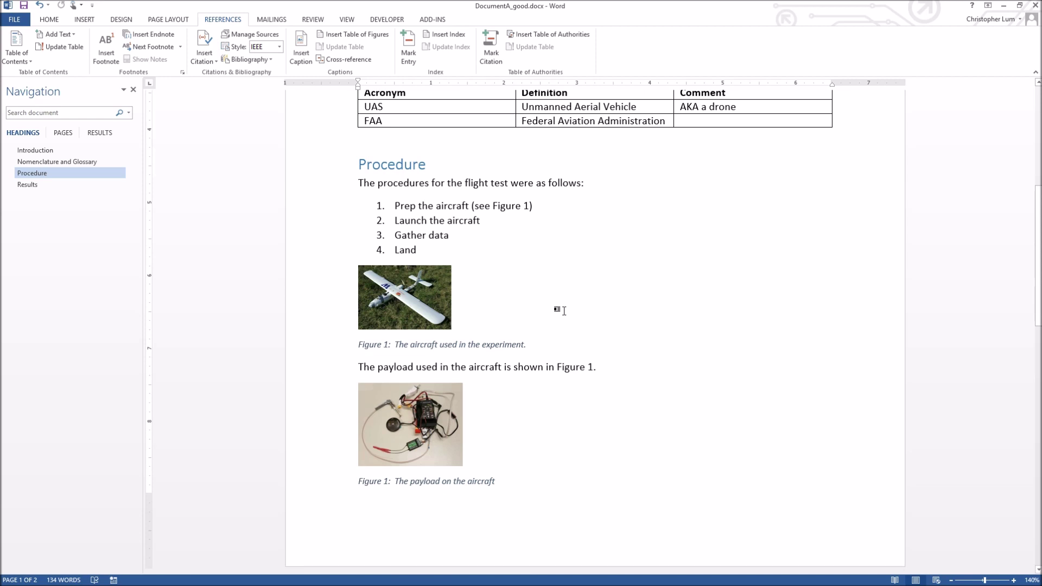
{"action": "scroll", "coordinate": [564, 311], "scroll_direction": "up", "scroll_amount": 8}
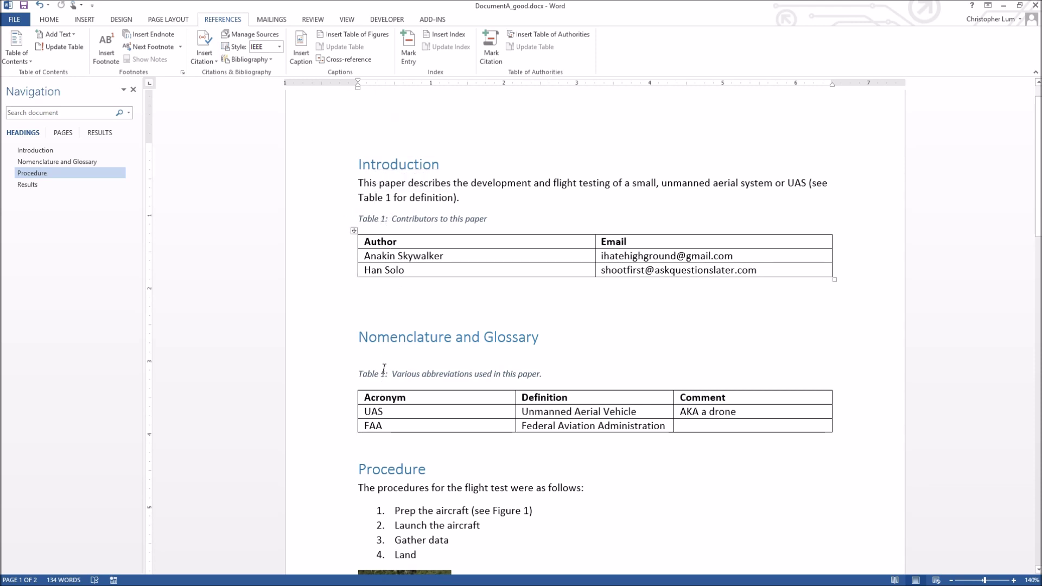
{"action": "left_click", "coordinate": [387, 199]}
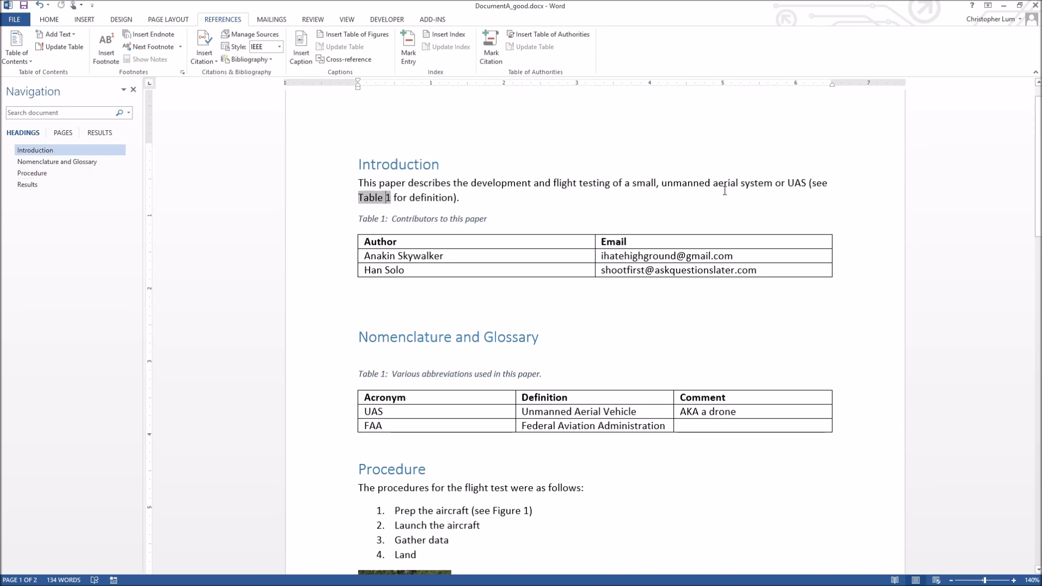
{"action": "double_click", "coordinate": [794, 185]}
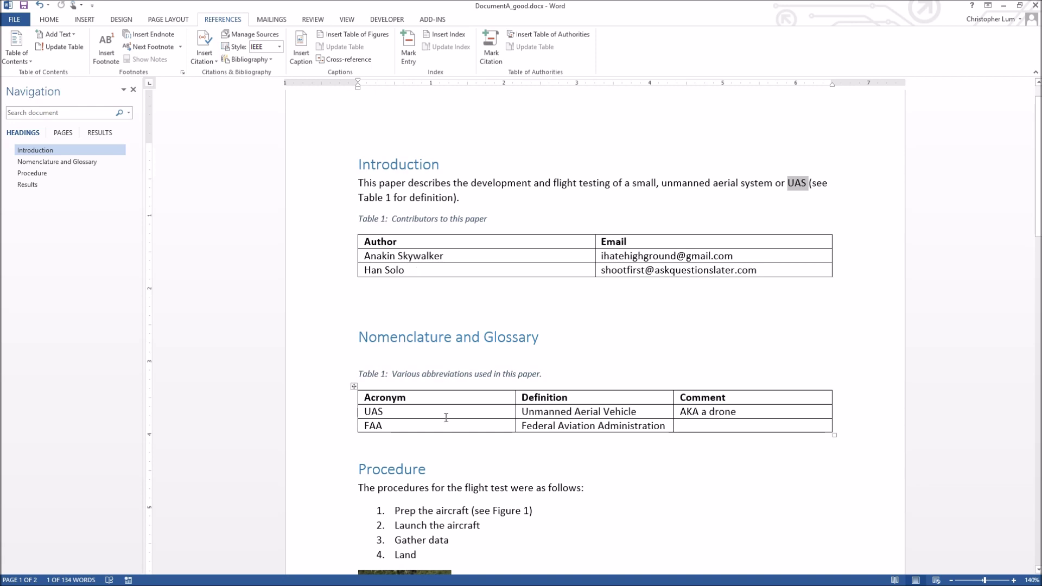
{"action": "scroll", "coordinate": [445, 418], "scroll_direction": "down", "scroll_amount": 5}
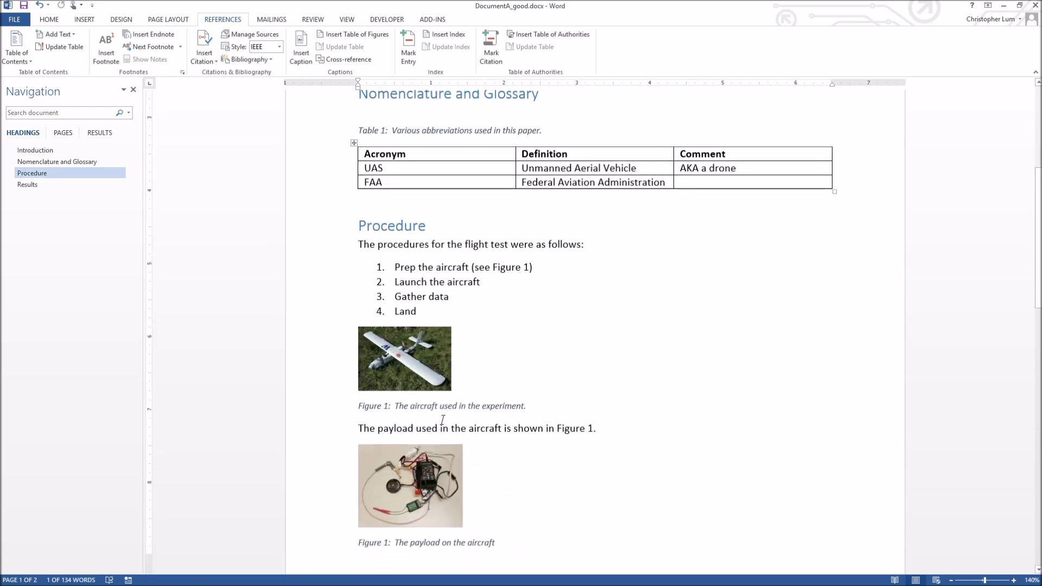
{"action": "scroll", "coordinate": [443, 420], "scroll_direction": "down", "scroll_amount": 2}
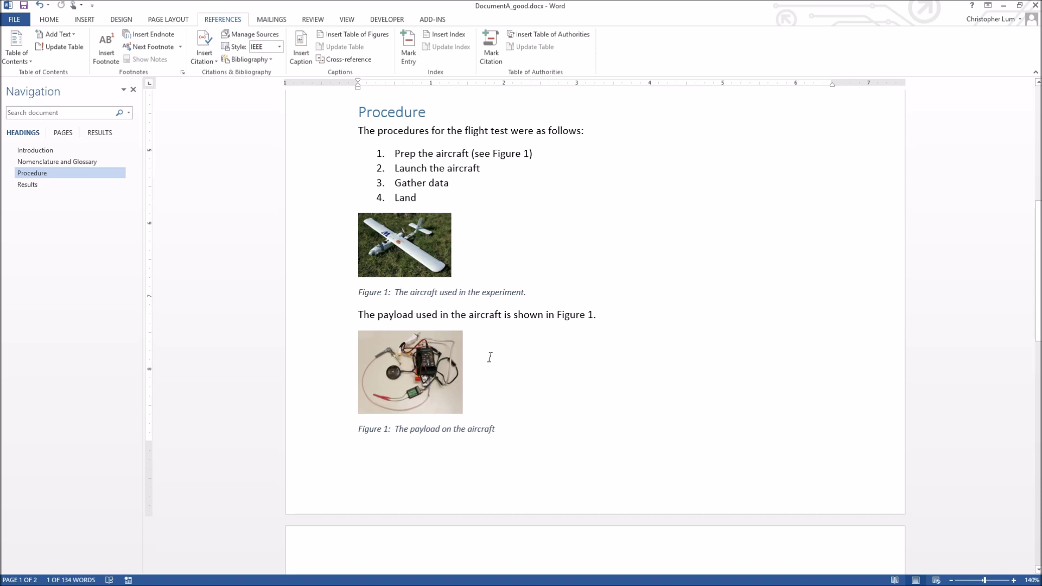
{"action": "scroll", "coordinate": [493, 360], "scroll_direction": "up", "scroll_amount": 1}
{"action": "scroll", "coordinate": [493, 359], "scroll_direction": "up", "scroll_amount": 8}
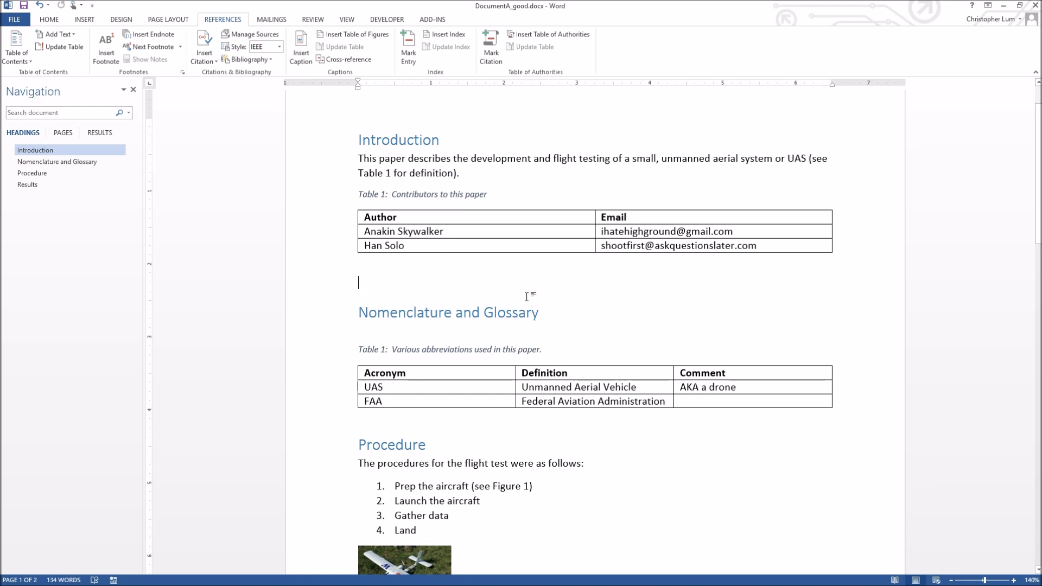
Update all fields in the whole document at once so the captions and cross-references renumber
{"action": "key", "text": "ctrl+a"}
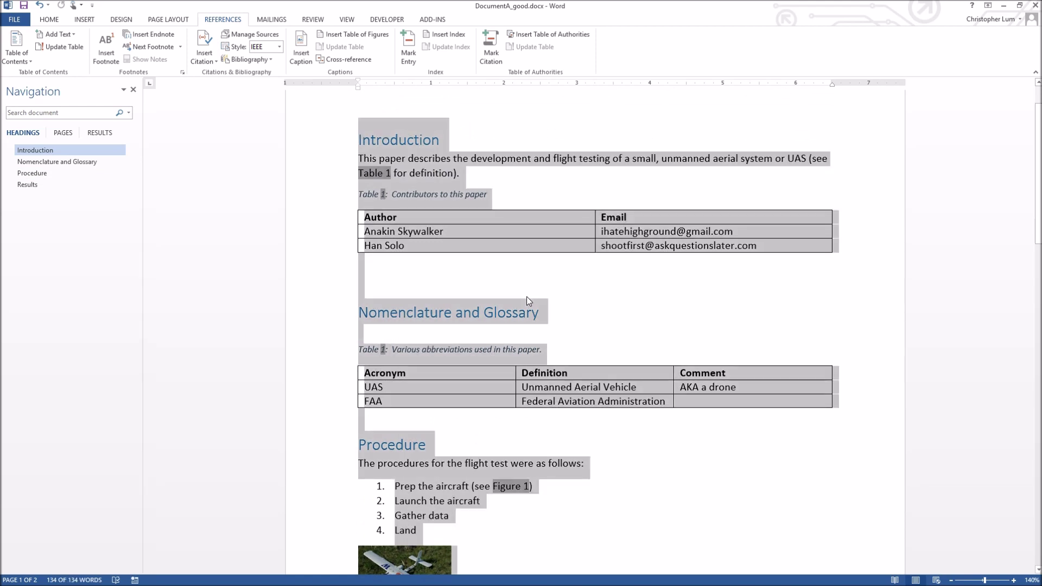
{"action": "right_click", "coordinate": [377, 174]}
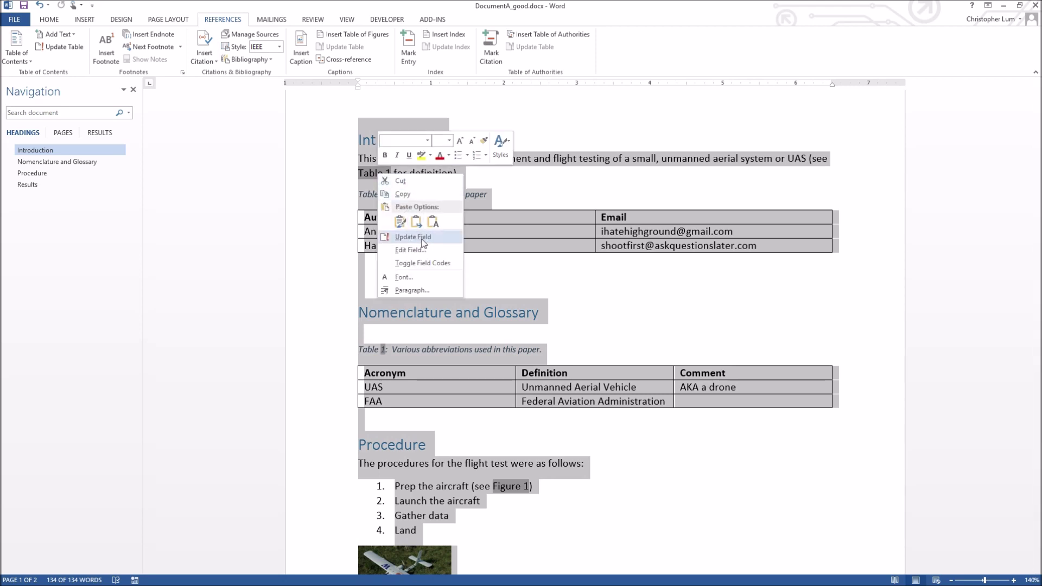
{"action": "left_click", "coordinate": [422, 242]}
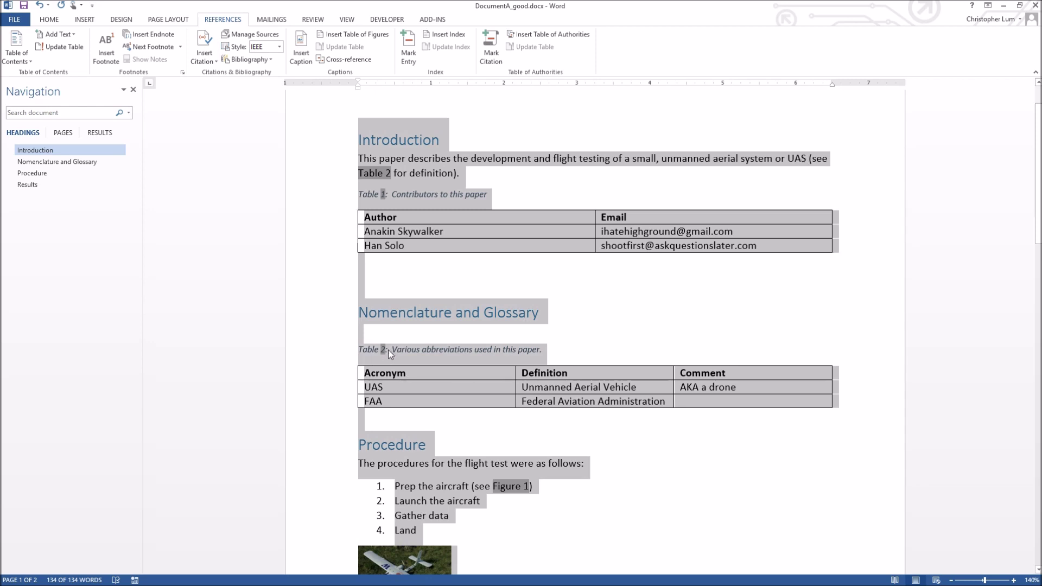
Check the figure caption numbers and their in-text cross-references throughout the Procedure and Results sections
{"action": "scroll", "coordinate": [466, 311], "scroll_direction": "down", "scroll_amount": 5}
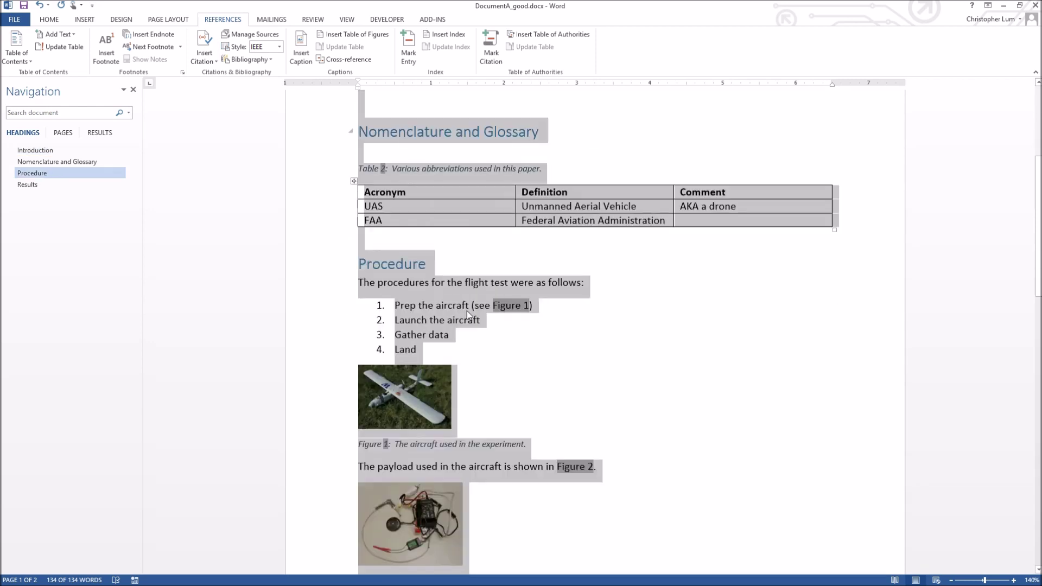
{"action": "scroll", "coordinate": [469, 315], "scroll_direction": "down", "scroll_amount": 1}
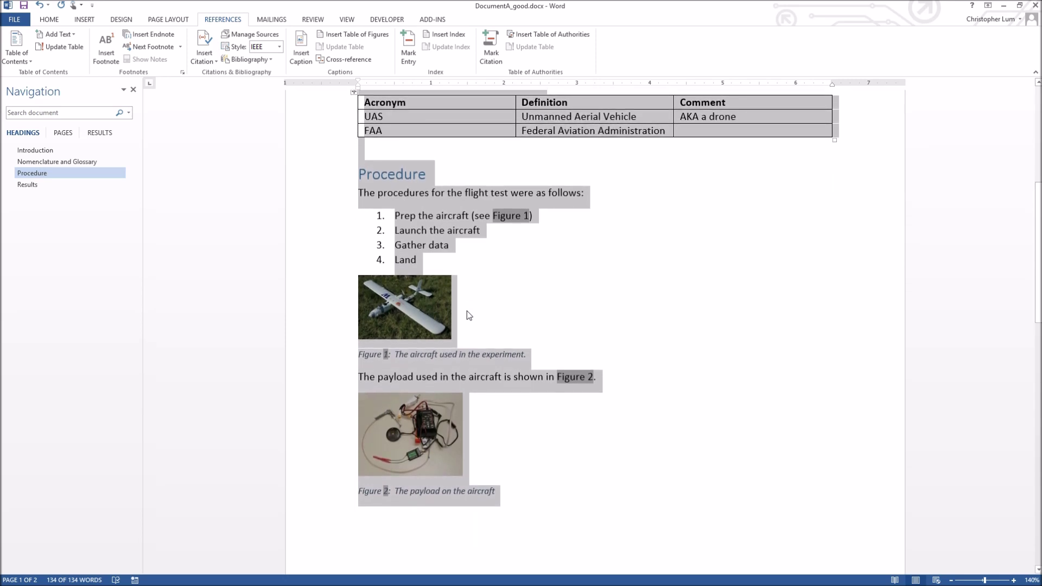
{"action": "left_click", "coordinate": [532, 308]}
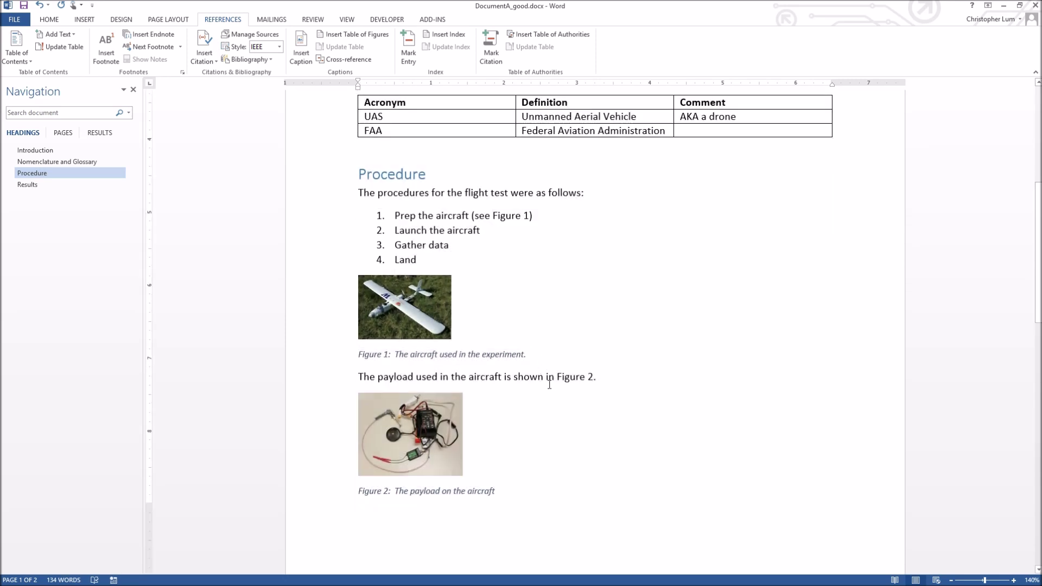
{"action": "scroll", "coordinate": [418, 401], "scroll_direction": "down", "scroll_amount": 1}
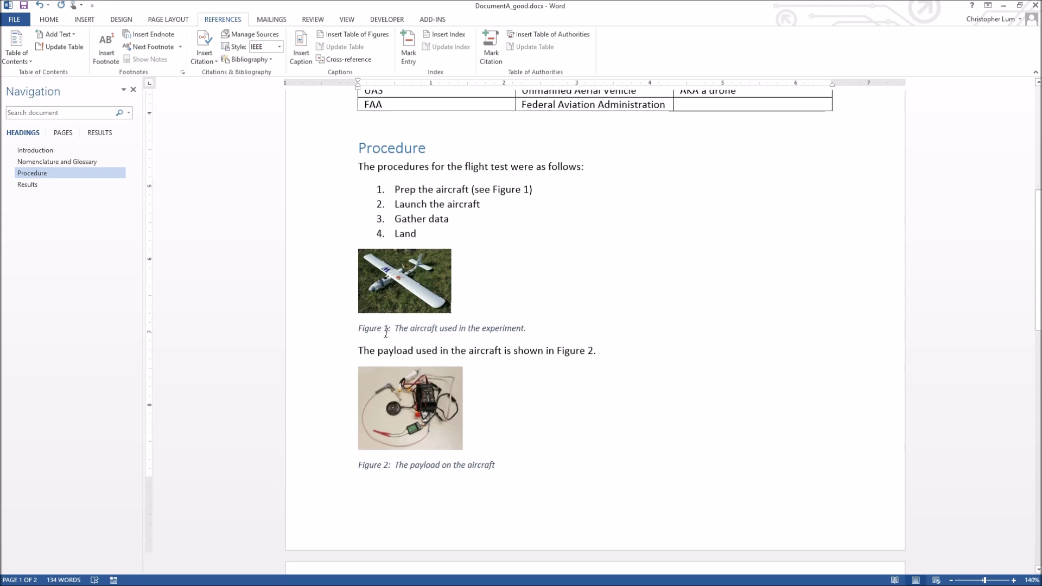
{"action": "scroll", "coordinate": [386, 333], "scroll_direction": "down", "scroll_amount": 2}
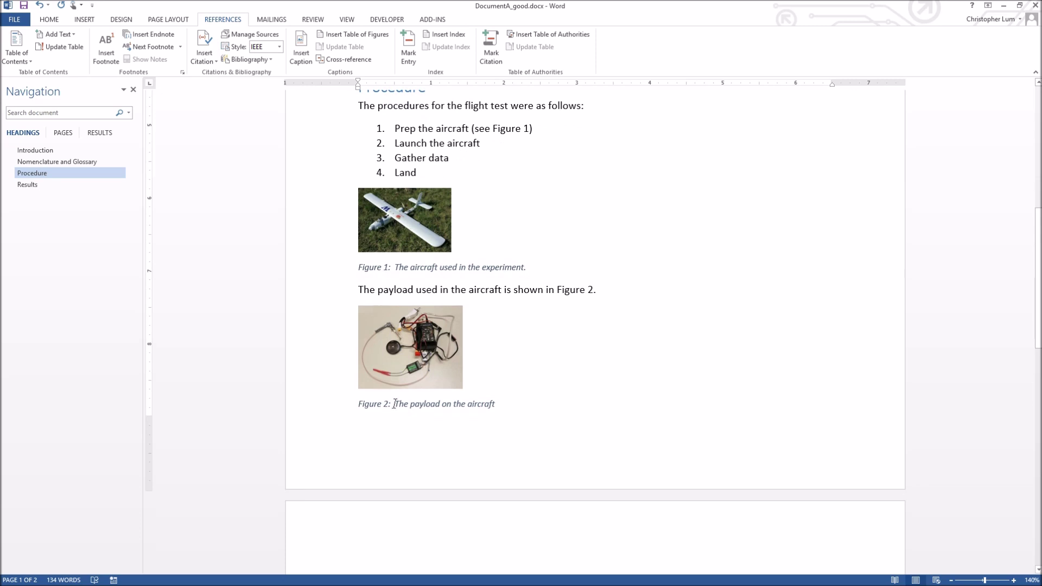
{"action": "scroll", "coordinate": [389, 406], "scroll_direction": "down", "scroll_amount": 3}
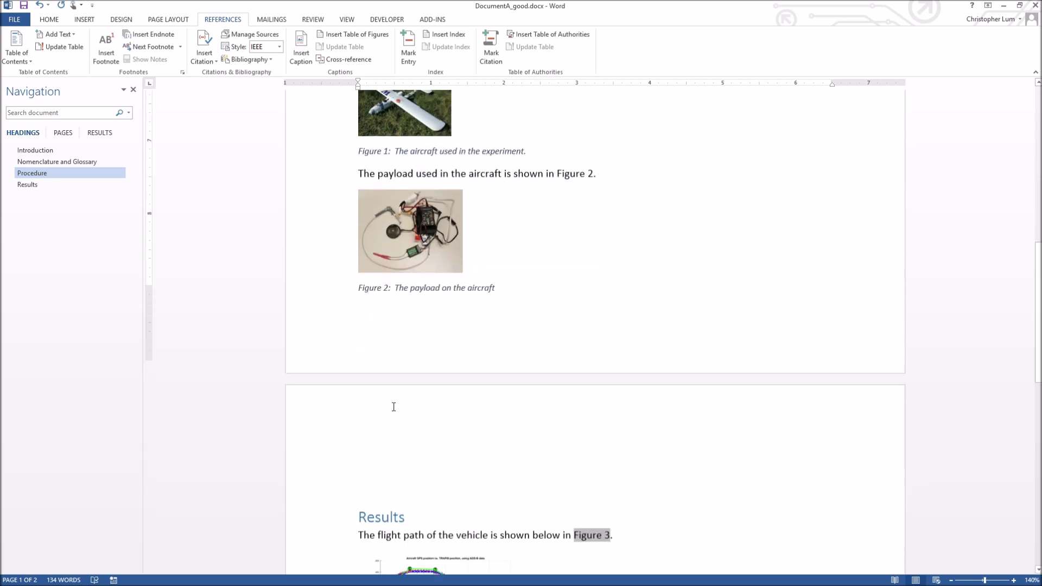
{"action": "scroll", "coordinate": [393, 408], "scroll_direction": "down", "scroll_amount": 6}
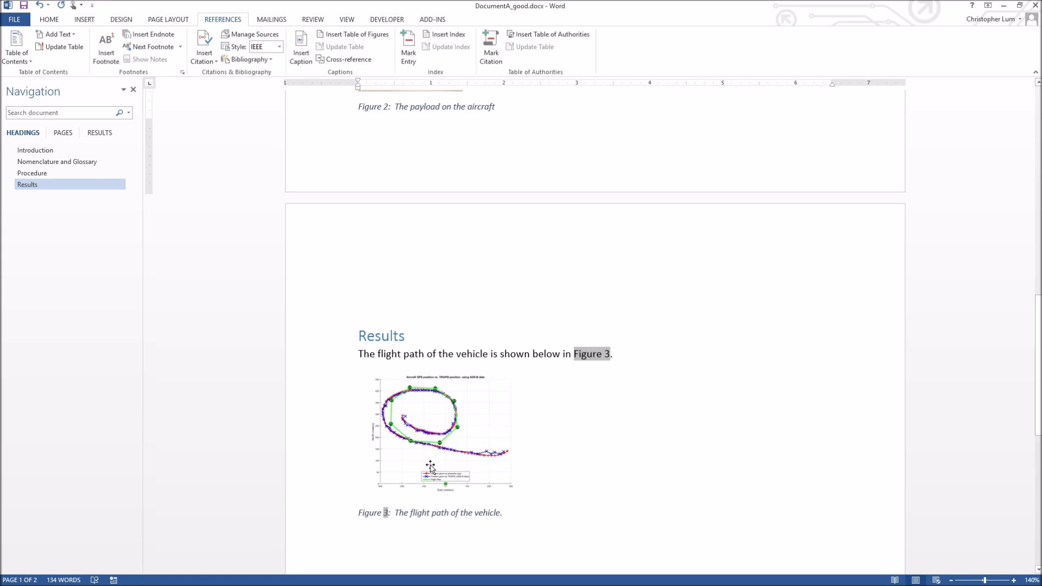
{"action": "scroll", "coordinate": [412, 494], "scroll_direction": "up", "scroll_amount": 4}
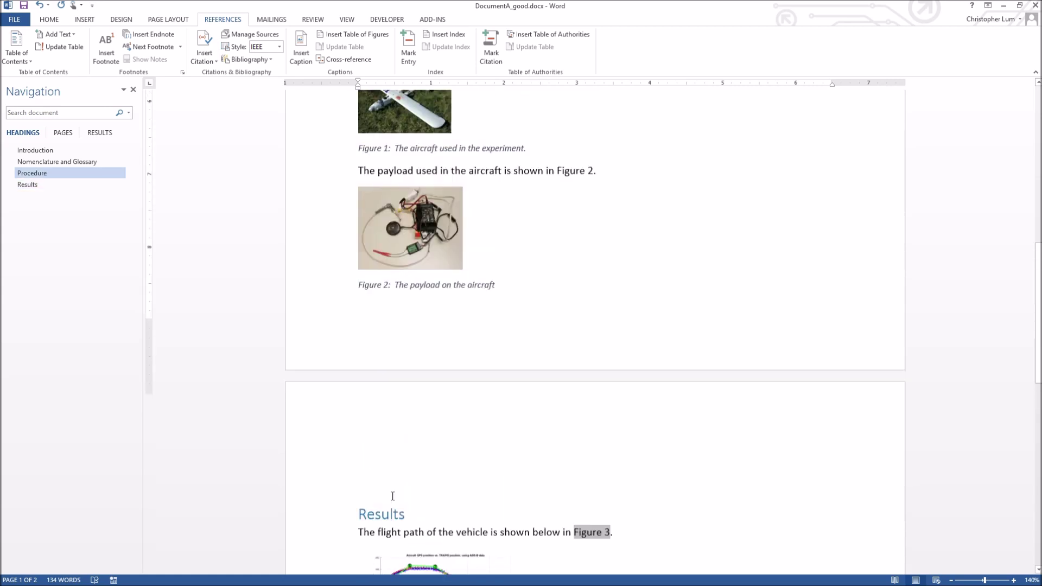
{"action": "left_click", "coordinate": [586, 201]}
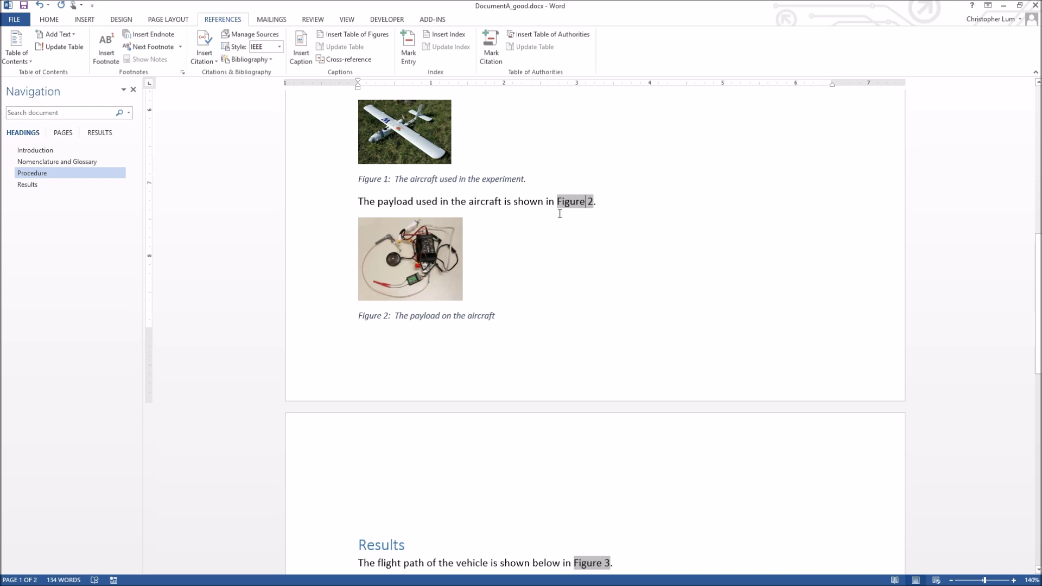
{"action": "left_click", "coordinate": [384, 315]}
{"action": "scroll", "coordinate": [383, 320], "scroll_direction": "up", "scroll_amount": 3}
{"action": "left_click", "coordinate": [430, 353]}
{"action": "scroll", "coordinate": [467, 359], "scroll_direction": "up", "scroll_amount": 1}
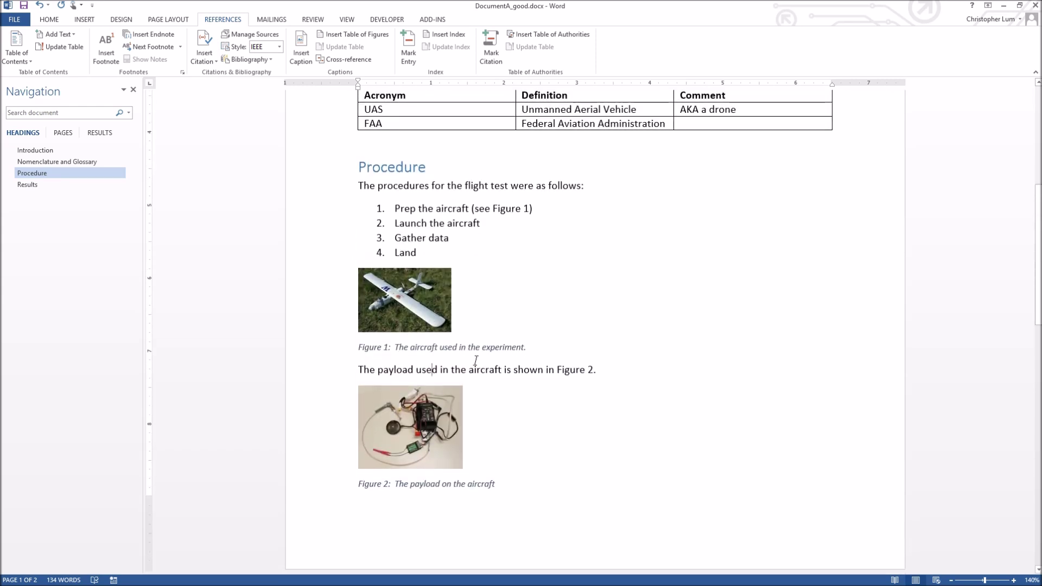